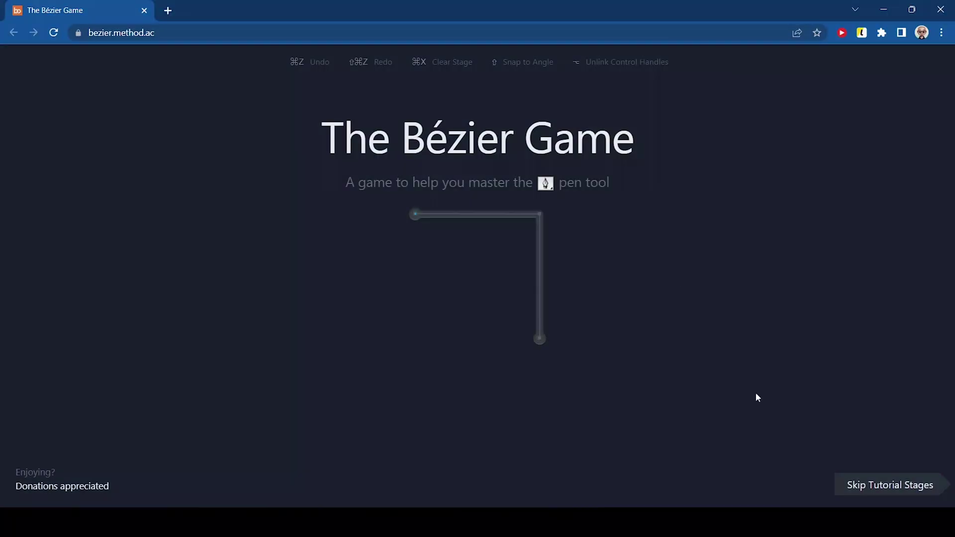
- Close the circle path in The Bézier Game by shaping the final curve back to the start point
{"action": "left_click_drag", "start_coordinate": [477, 345], "coordinate": [542, 336]}
{"action": "left_click", "coordinate": [409, 276]}
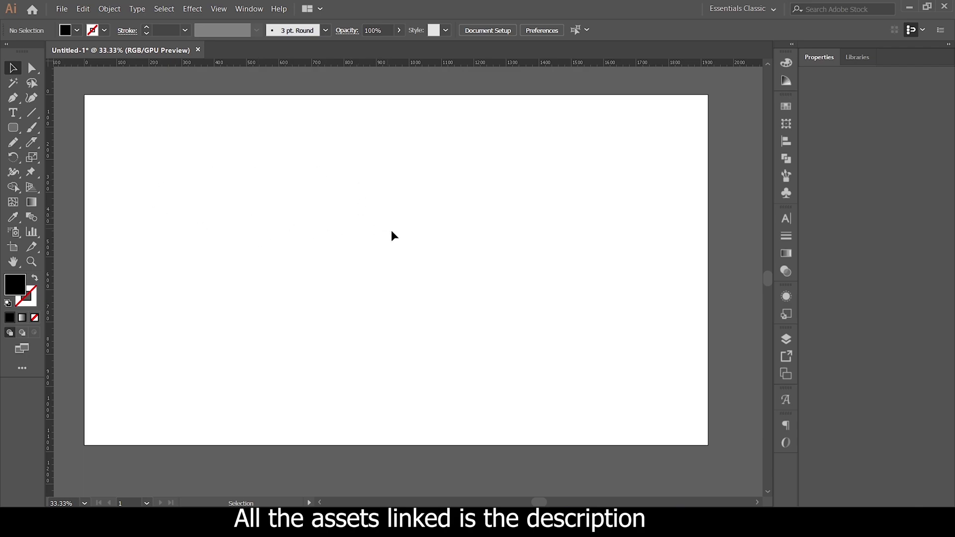
- Create a script V text object in Great Vibes at 250 pt
{"action": "key", "text": "t"}
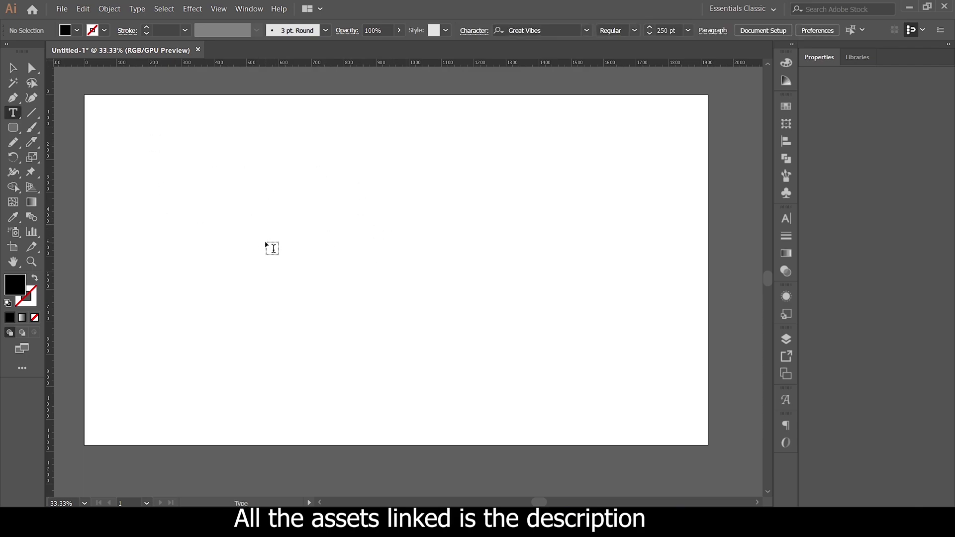
{"action": "left_click", "coordinate": [267, 242]}
{"action": "type", "text": "V"}
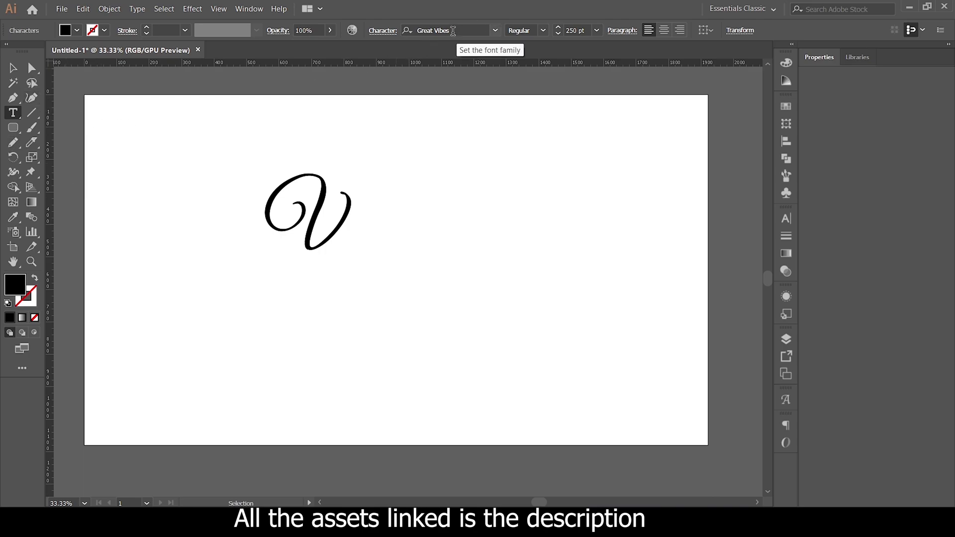
- Duplicate the V and retype the copy as AARASUDU, set in Mauren Regular
{"action": "mouse_move", "coordinate": [316, 213]}
{"action": "left_mouse_down"}
{"action": "mouse_move", "coordinate": [256, 243]}
{"action": "mouse_move", "coordinate": [371, 233]}
{"action": "left_mouse_up"}
{"action": "left_click", "coordinate": [371, 233]}
{"action": "key", "text": "ctrl+a"}
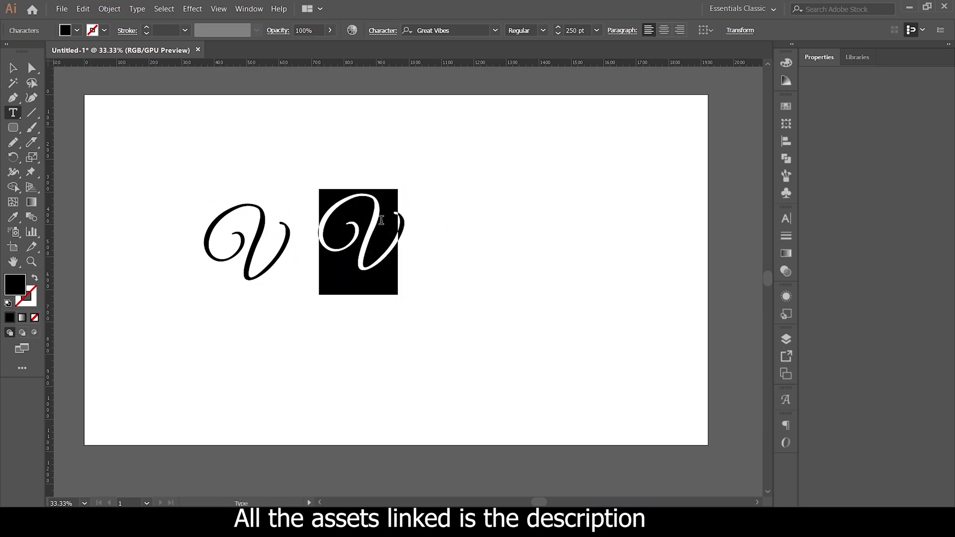
{"action": "type", "text": "aaRaSu D"}
{"action": "key", "text": "ctrl+a"}
{"action": "left_click", "coordinate": [448, 30]}
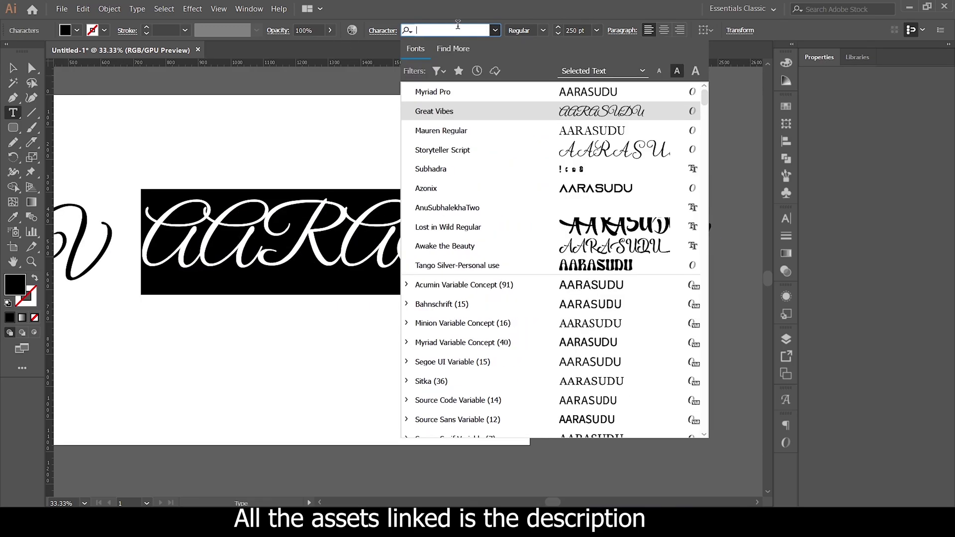
{"action": "type", "text": "mau"}
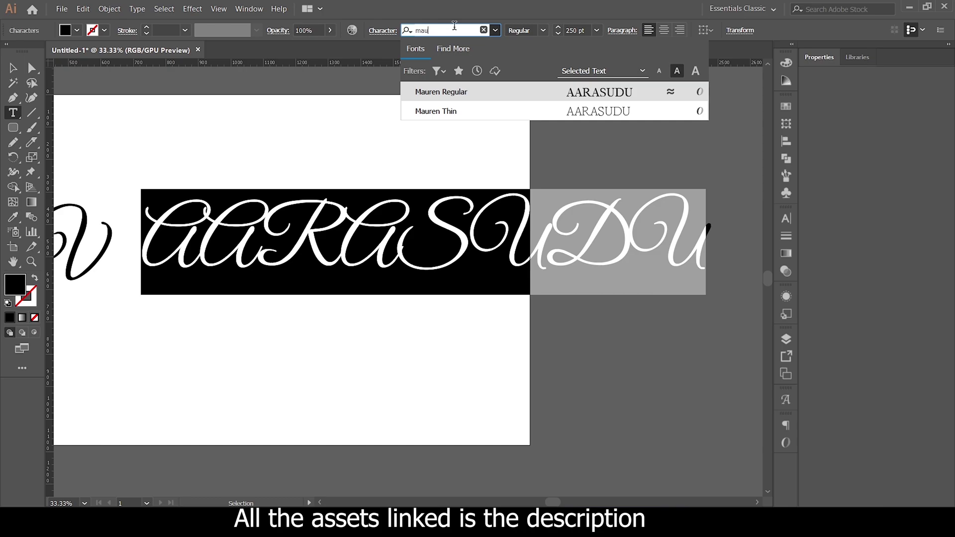
{"action": "key", "text": "Return"}
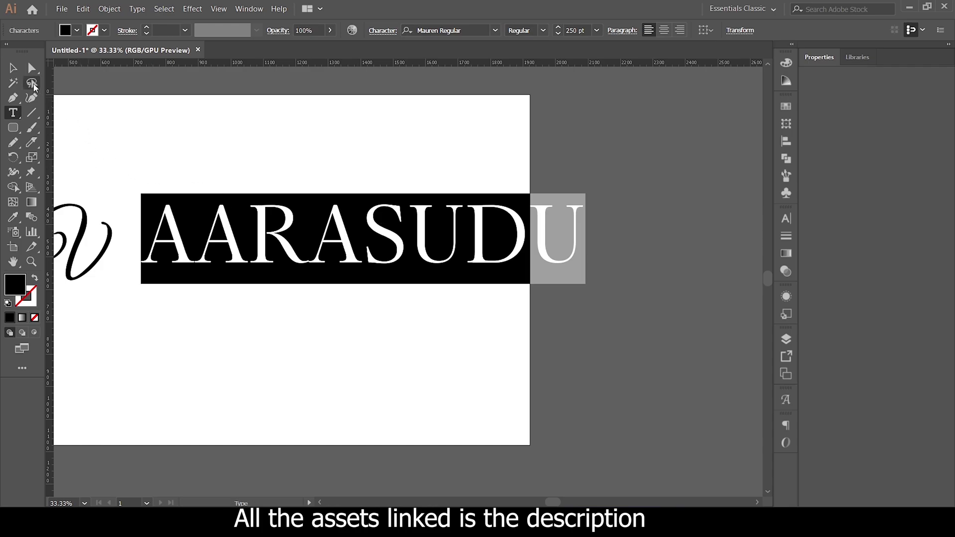
- Place the script V just before AARASUDU and enlarge it
{"action": "left_click", "coordinate": [13, 67]}
{"action": "mouse_move", "coordinate": [315, 245]}
{"action": "left_mouse_down"}
{"action": "mouse_move", "coordinate": [489, 217]}
{"action": "mouse_move", "coordinate": [377, 245]}
{"action": "left_mouse_up"}
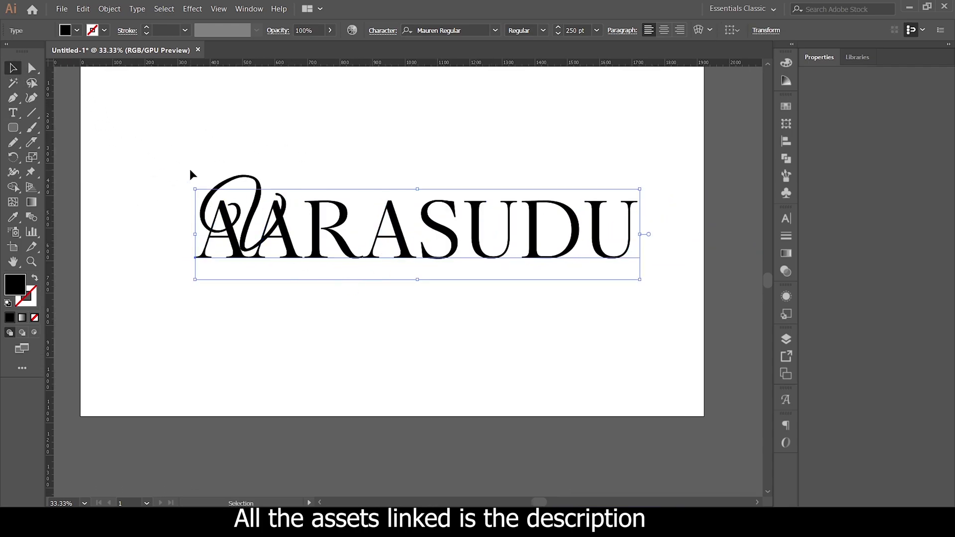
{"action": "left_click_drag", "start_coordinate": [258, 184], "coordinate": [166, 185]}
{"action": "left_click_drag", "start_coordinate": [198, 280], "coordinate": [241, 313]}
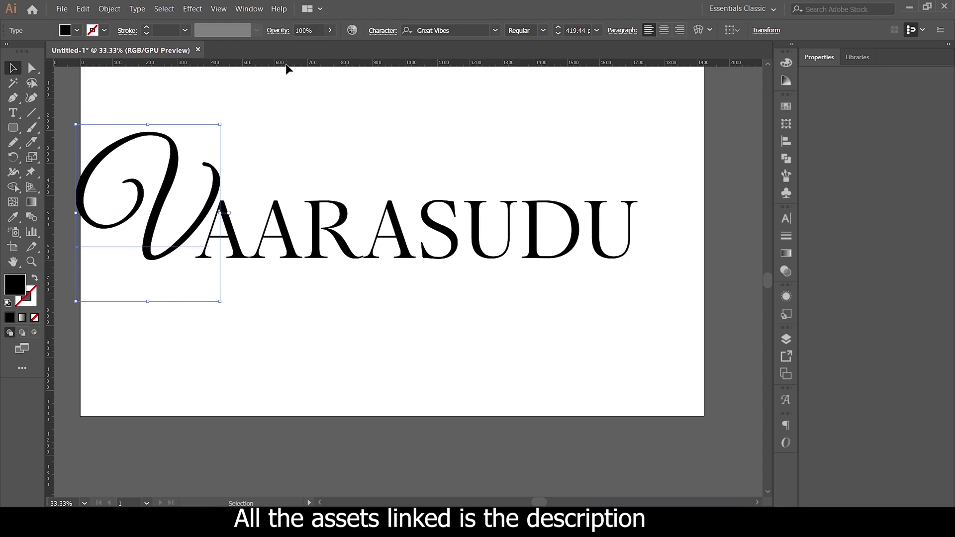
- Add a horizontal guide along the text baseline and shift the lettering right
{"action": "left_click_drag", "start_coordinate": [286, 67], "coordinate": [290, 258]}
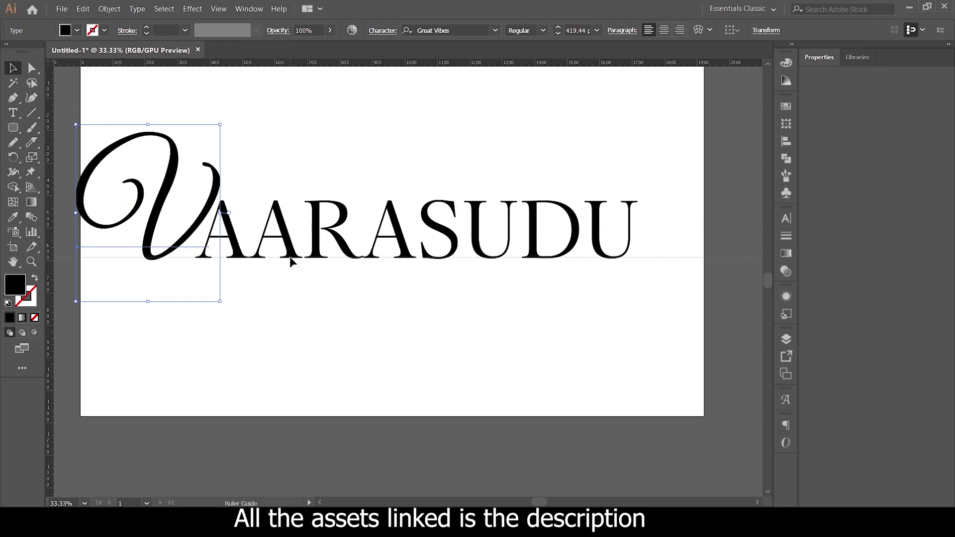
{"action": "scroll", "coordinate": [290, 258], "scroll_direction": "up", "scroll_amount": 5}
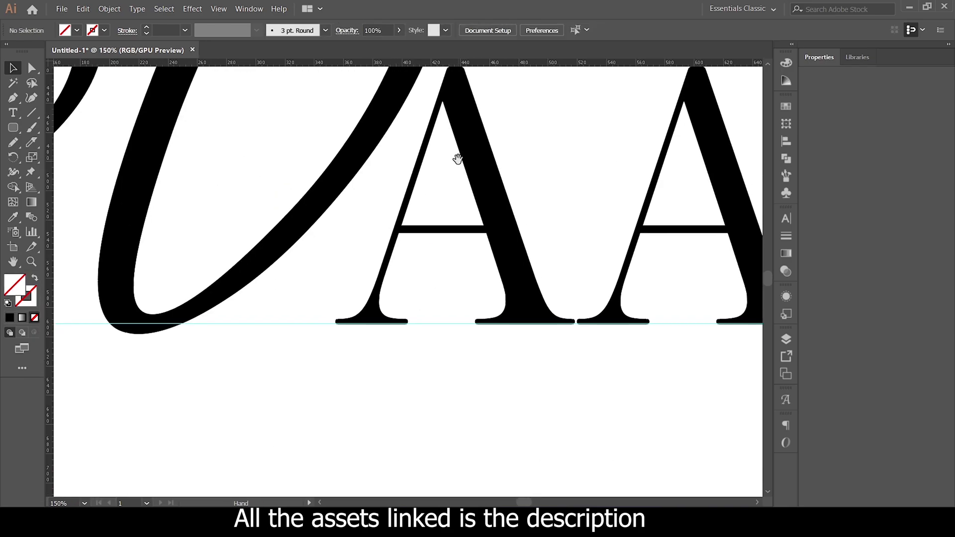
{"action": "scroll", "coordinate": [454, 156], "scroll_direction": "down", "scroll_amount": 5}
{"action": "left_click_drag", "start_coordinate": [288, 230], "coordinate": [208, 233]}
{"action": "left_click_drag", "start_coordinate": [87, 124], "coordinate": [196, 282]}
{"action": "left_click_drag", "start_coordinate": [215, 205], "coordinate": [254, 204]}
{"action": "left_click", "coordinate": [465, 105]}
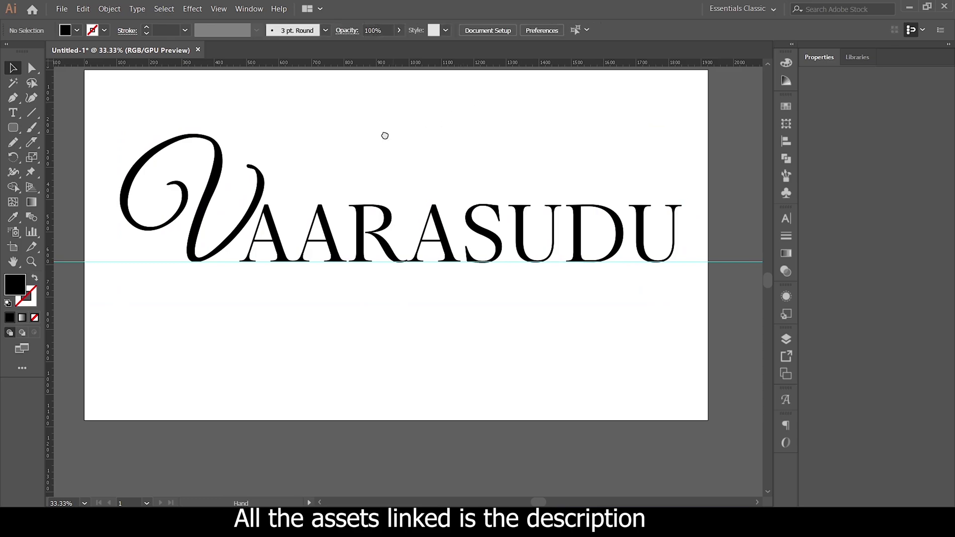
- Copy the VAARASUDU lettering down and to the right, then select all the lettering
{"action": "left_click_drag", "start_coordinate": [399, 134], "coordinate": [378, 133]}
{"action": "key", "text": "ctrl+minus"}
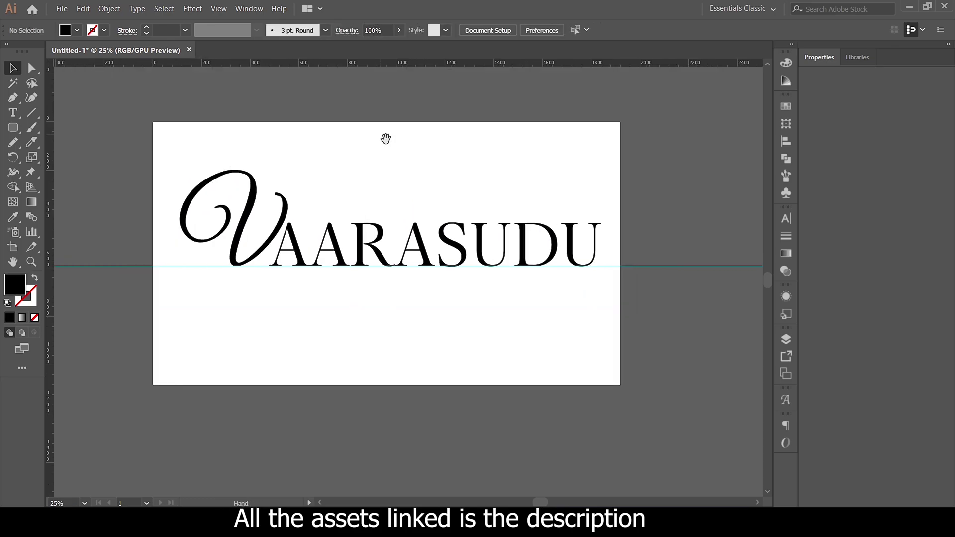
{"action": "scroll", "coordinate": [421, 137], "scroll_direction": "down", "scroll_amount": 2}
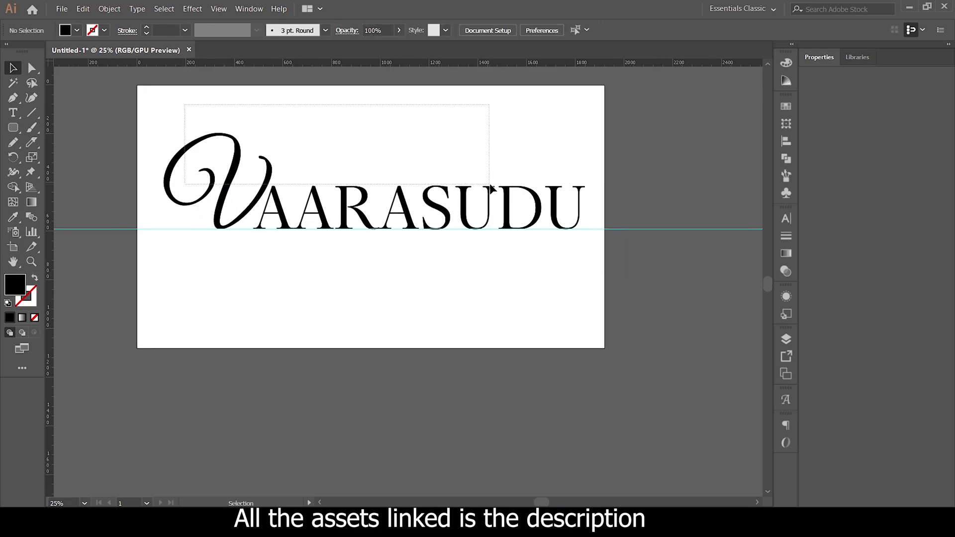
{"action": "left_click_drag", "start_coordinate": [312, 159], "coordinate": [515, 195]}
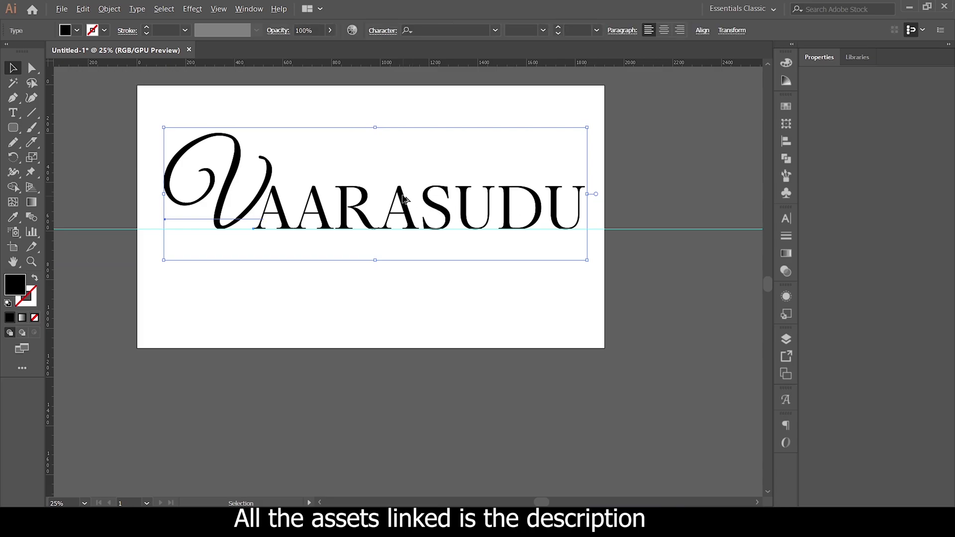
{"action": "left_click_drag", "start_coordinate": [404, 199], "coordinate": [645, 460], "text": "alt"}
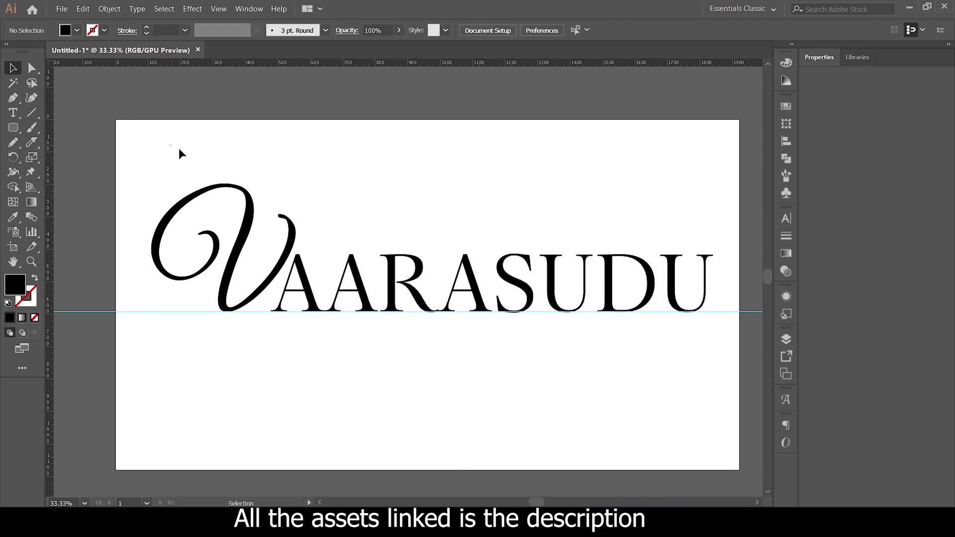
{"action": "mouse_move", "coordinate": [169, 146]}
{"action": "left_mouse_down"}
{"action": "mouse_move", "coordinate": [598, 267]}
{"action": "mouse_move", "coordinate": [695, 276]}
{"action": "left_mouse_up"}
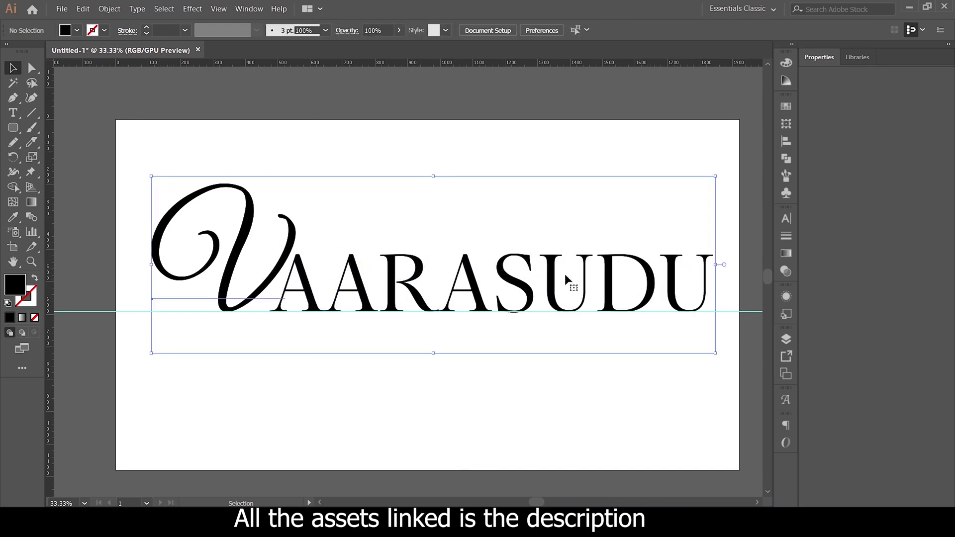
- Convert the selected text to outlines and select the outlined AARASUDU group
{"action": "right_click", "coordinate": [460, 266]}
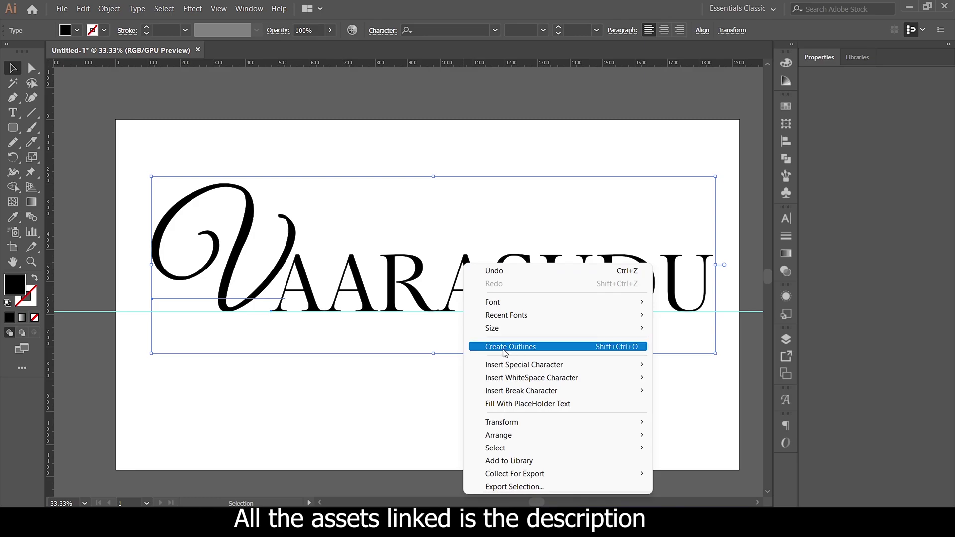
{"action": "left_click", "coordinate": [624, 349]}
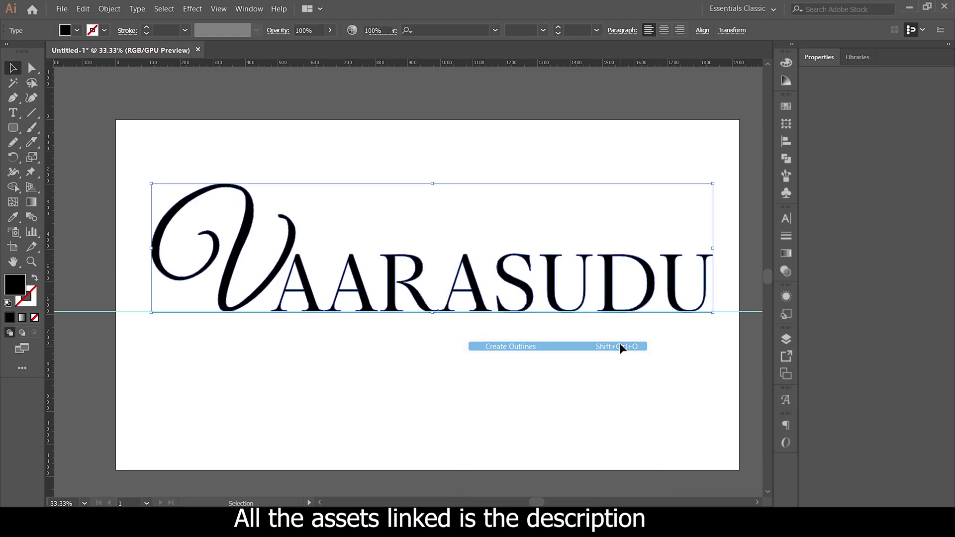
{"action": "left_click", "coordinate": [545, 377]}
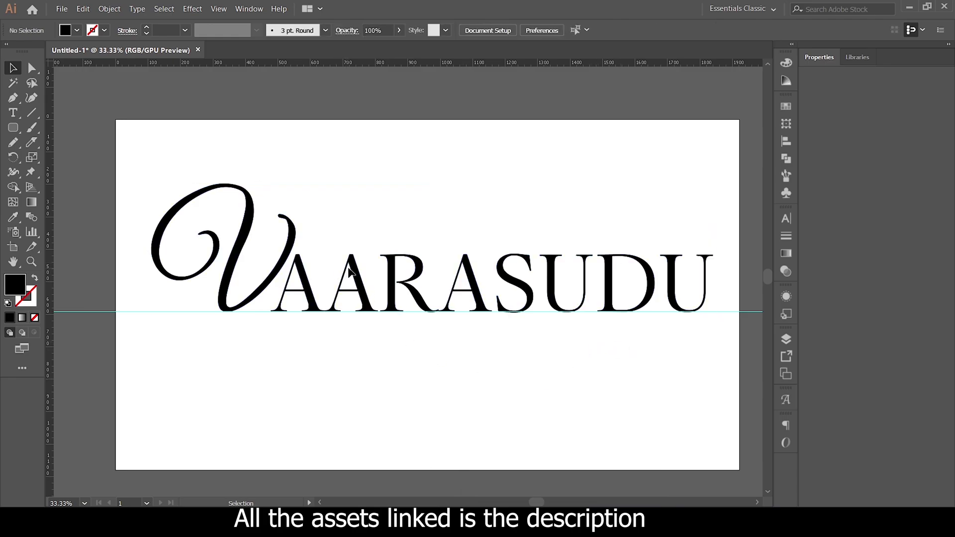
{"action": "left_click", "coordinate": [355, 270]}
- Zoom in on the script V and the AARA letters
{"action": "scroll", "coordinate": [354, 270], "scroll_direction": "up", "scroll_amount": 2}
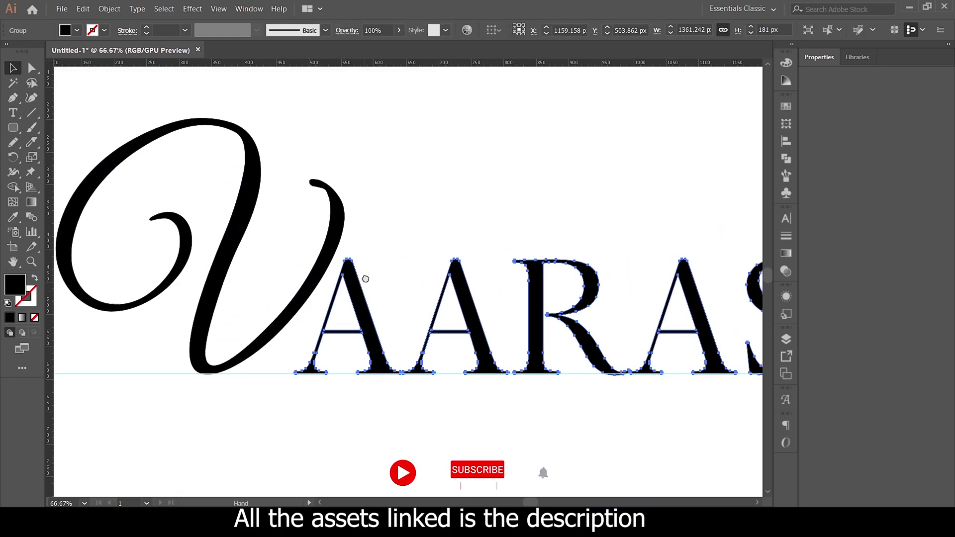
{"action": "scroll", "coordinate": [358, 277], "scroll_direction": "up", "scroll_amount": 1}
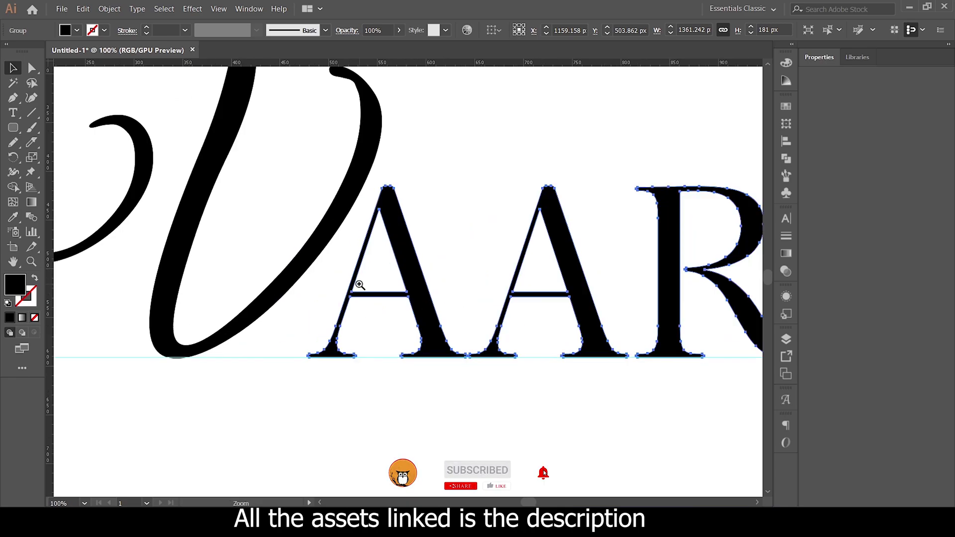
{"action": "scroll", "coordinate": [381, 220], "scroll_direction": "down", "scroll_amount": 1}
{"action": "scroll", "coordinate": [384, 203], "scroll_direction": "down", "scroll_amount": 1}
{"action": "scroll", "coordinate": [428, 203], "scroll_direction": "down", "scroll_amount": 1}
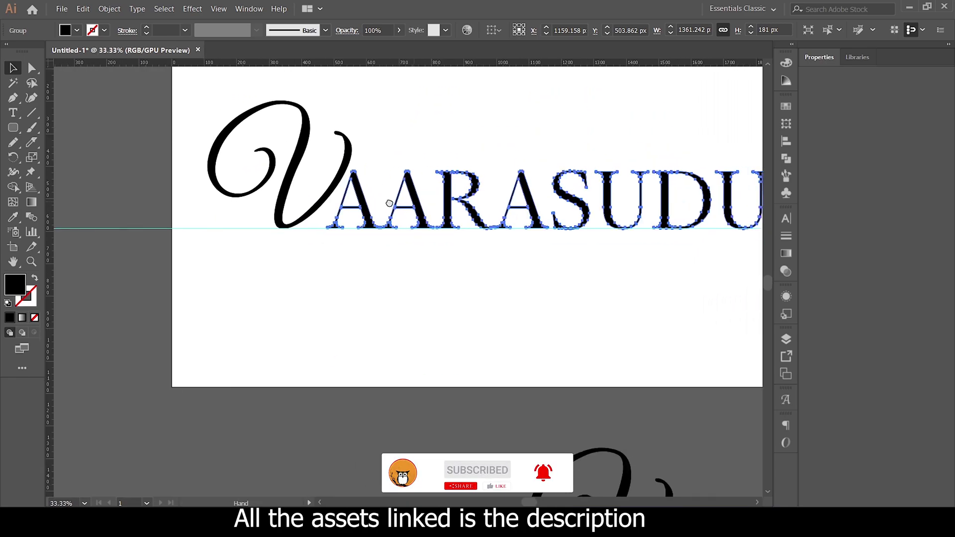
{"action": "scroll", "coordinate": [450, 206], "scroll_direction": "up", "scroll_amount": 2}
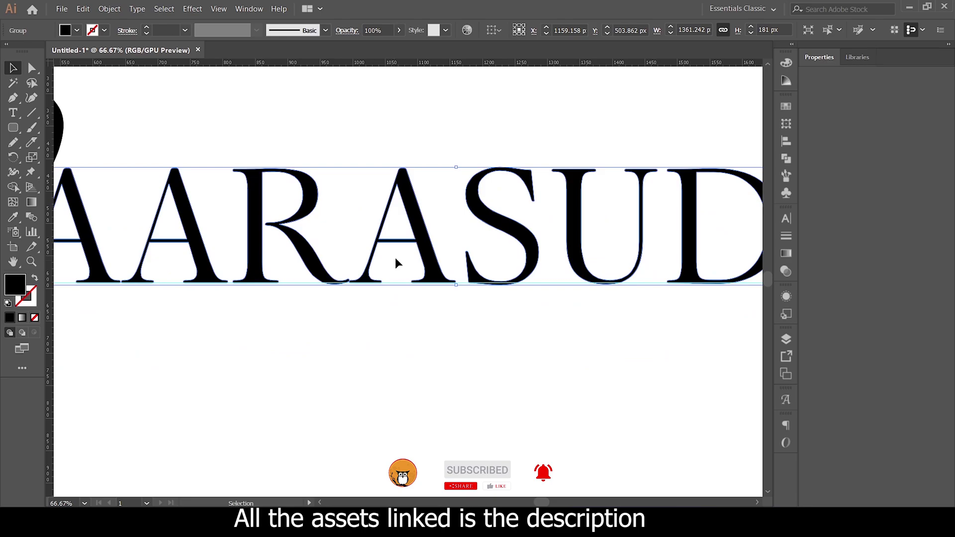
{"action": "mouse_move", "coordinate": [502, 231]}
{"action": "left_mouse_down"}
{"action": "mouse_move", "coordinate": [277, 224]}
{"action": "mouse_move", "coordinate": [544, 246]}
{"action": "mouse_move", "coordinate": [471, 238]}
{"action": "mouse_move", "coordinate": [473, 180]}
{"action": "left_mouse_up"}
{"action": "scroll", "coordinate": [472, 238], "scroll_direction": "up", "scroll_amount": 1}
{"action": "scroll", "coordinate": [462, 234], "scroll_direction": "up", "scroll_amount": 1}
{"action": "scroll", "coordinate": [479, 156], "scroll_direction": "up", "scroll_amount": 1}
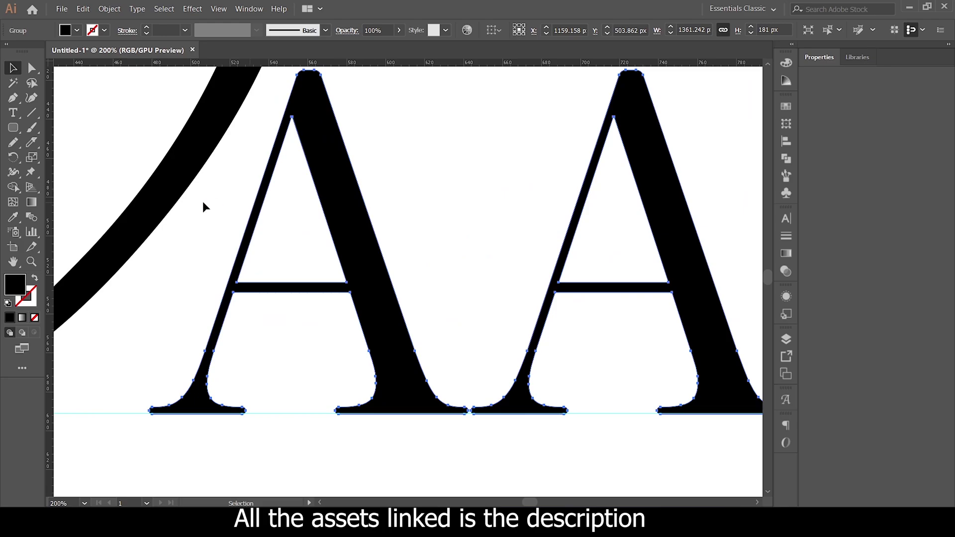
- Slice the crossbar off the first A with the Knife tool and delete it
{"action": "left_click", "coordinate": [33, 145]}
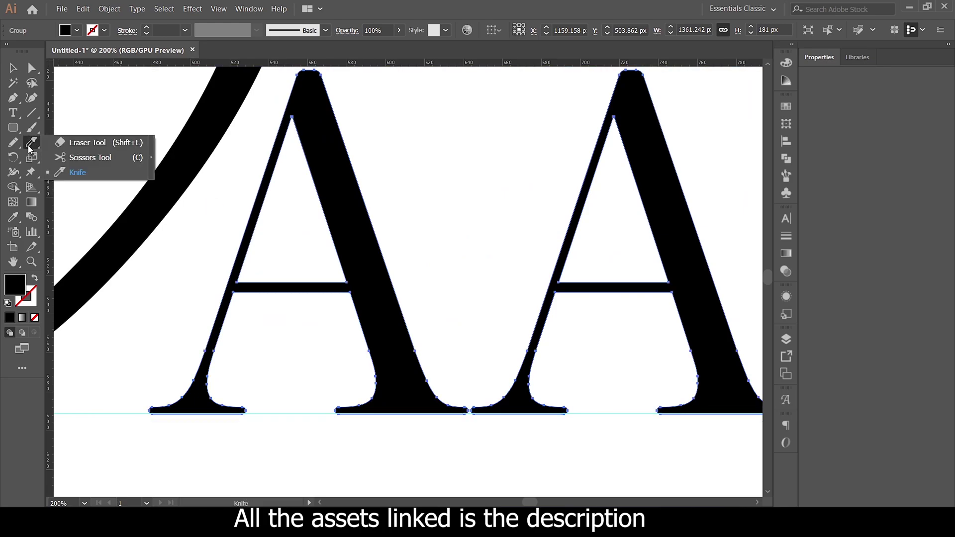
{"action": "left_click", "coordinate": [237, 273], "text": "ctrl"}
{"action": "scroll", "coordinate": [337, 162], "scroll_direction": "down", "scroll_amount": 2}
{"action": "scroll", "coordinate": [337, 162], "scroll_direction": "up", "scroll_amount": 2}
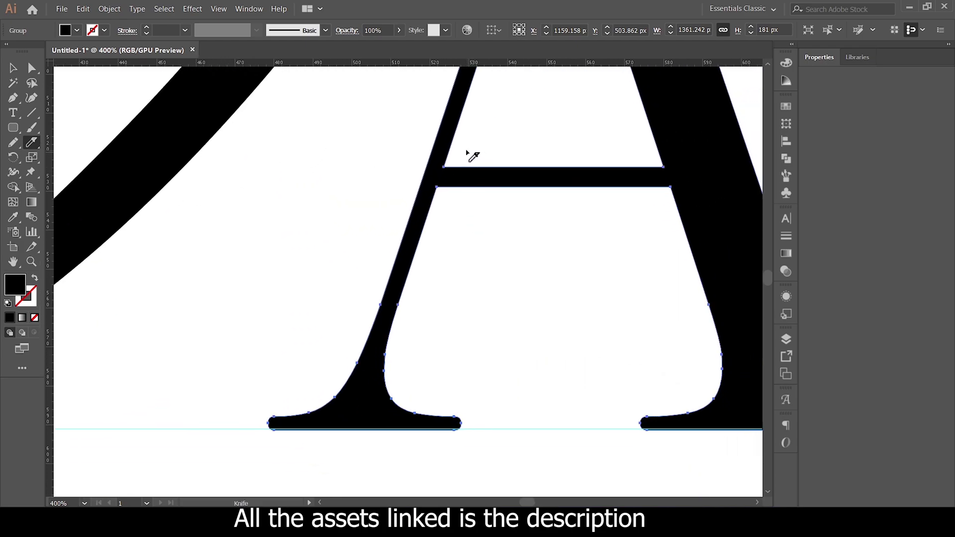
{"action": "left_click_drag", "start_coordinate": [446, 194], "coordinate": [561, 235]}
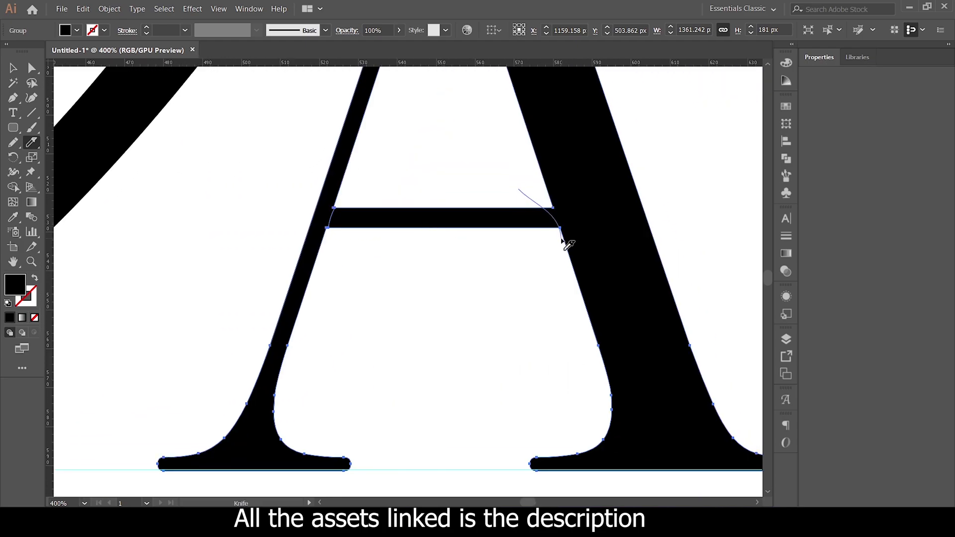
{"action": "key", "text": "v"}
{"action": "double_click", "coordinate": [409, 245]}
{"action": "key", "text": "Delete"}
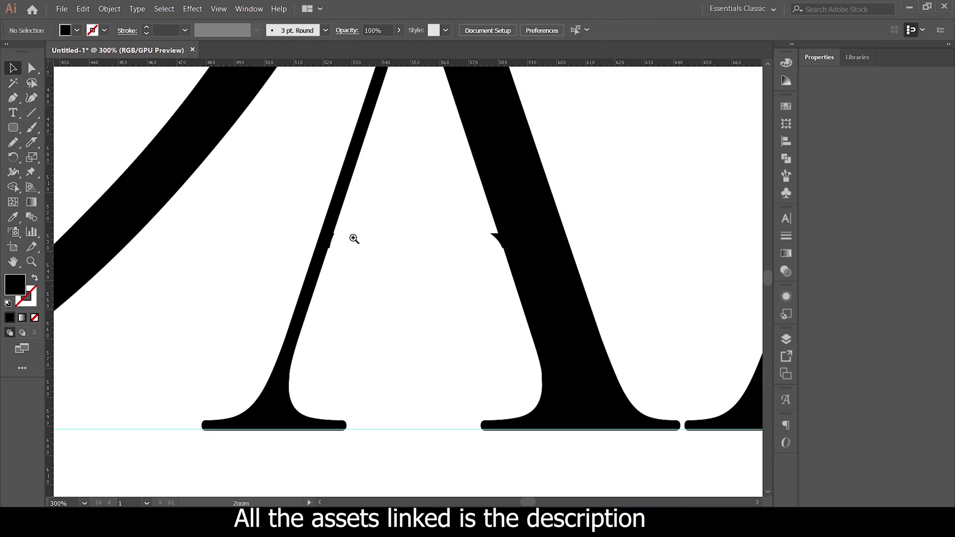
- Delete the leftover notch anchors on the A's left leg to straighten it
{"action": "scroll", "coordinate": [354, 239], "scroll_direction": "up", "scroll_amount": 2}
{"action": "left_click_drag", "start_coordinate": [414, 254], "coordinate": [464, 186]}
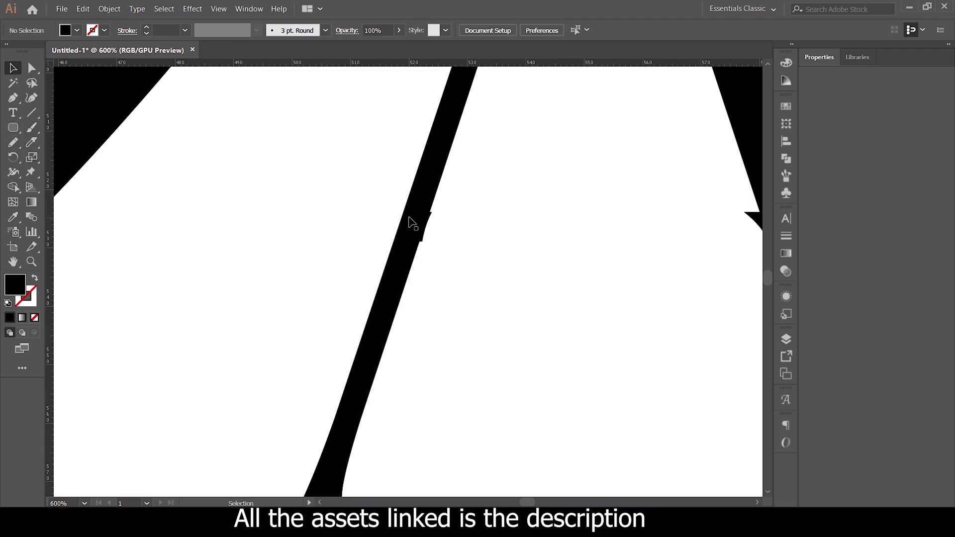
{"action": "left_click", "coordinate": [9, 102]}
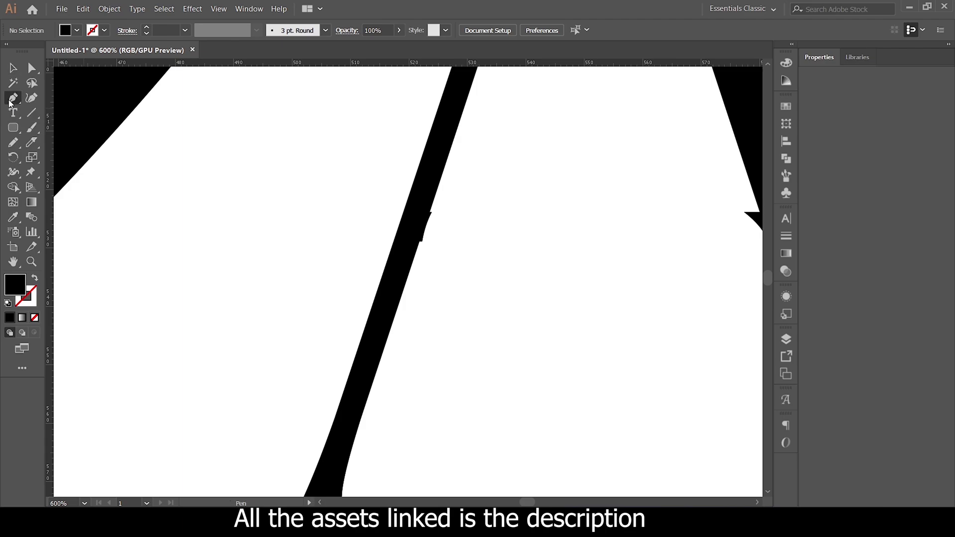
{"action": "left_click", "coordinate": [426, 204], "text": "ctrl"}
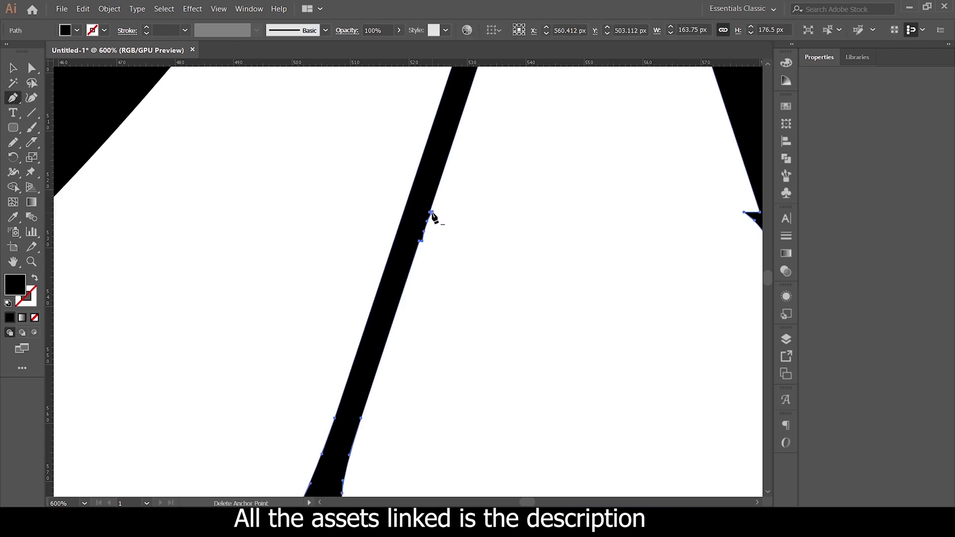
{"action": "left_click", "coordinate": [431, 213]}
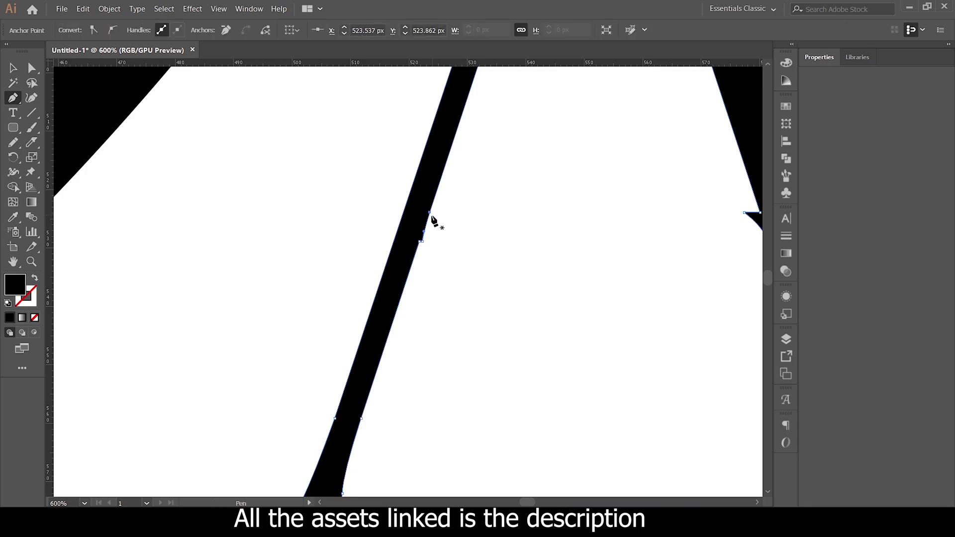
{"action": "left_click", "coordinate": [430, 214]}
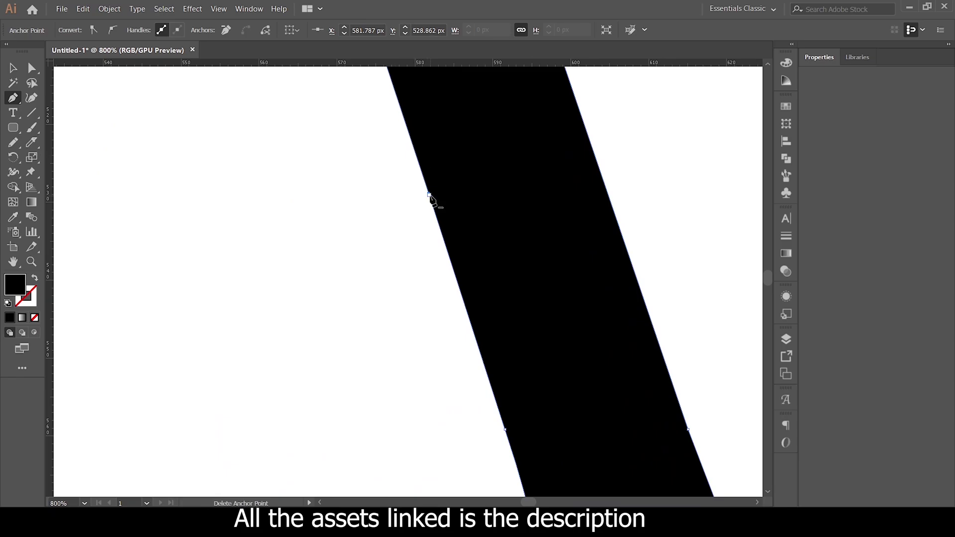
{"action": "key", "text": "ctrl+minus"}
{"action": "key", "text": "ctrl+minus"}
{"action": "key", "text": "ctrl+minus"}
{"action": "key", "text": "ctrl+minus"}
{"action": "key", "text": "ctrl+minus"}
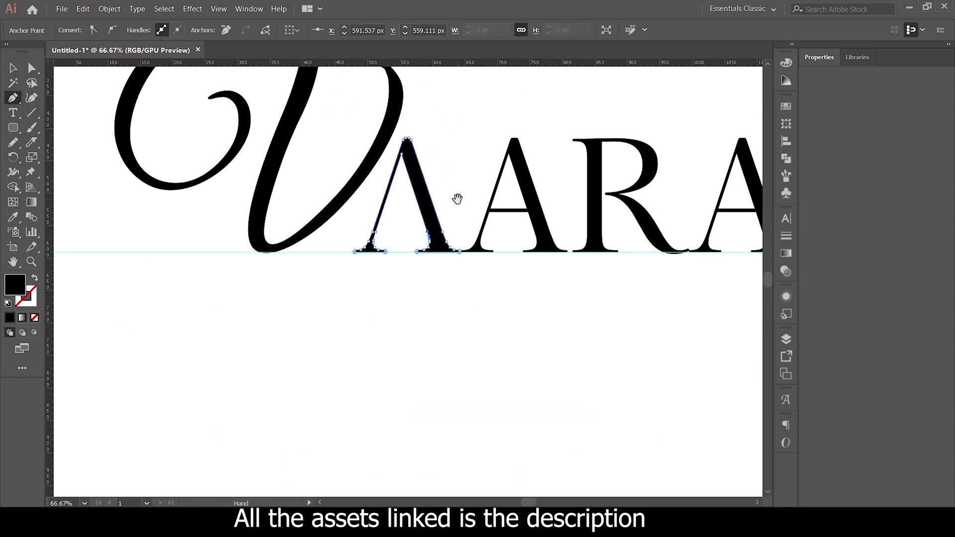
{"action": "mouse_move", "coordinate": [458, 198]}
{"action": "left_mouse_down"}
{"action": "mouse_move", "coordinate": [255, 188]}
{"action": "mouse_move", "coordinate": [295, 190]}
{"action": "left_mouse_up"}
- Ungroup the lettering into separate letters
{"action": "left_click", "coordinate": [13, 68]}
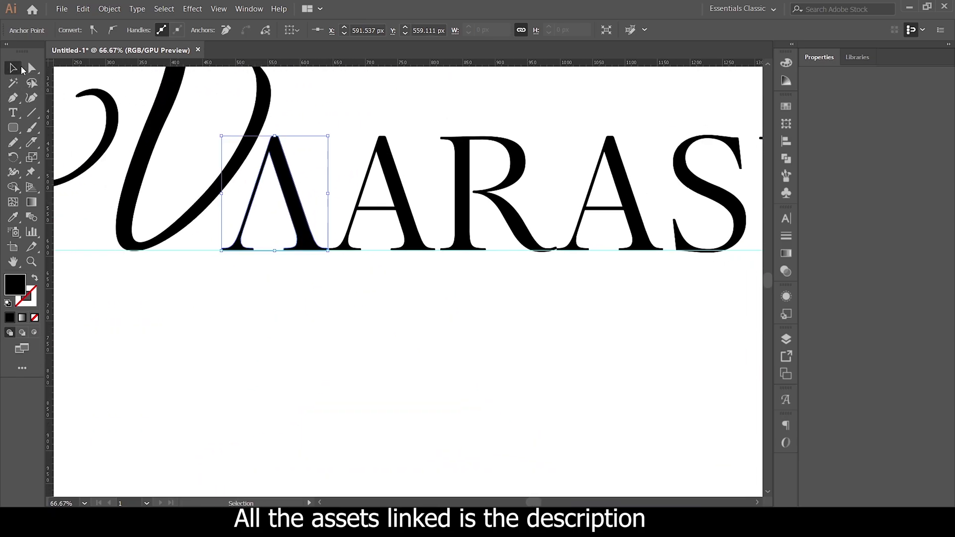
{"action": "left_click", "coordinate": [371, 204]}
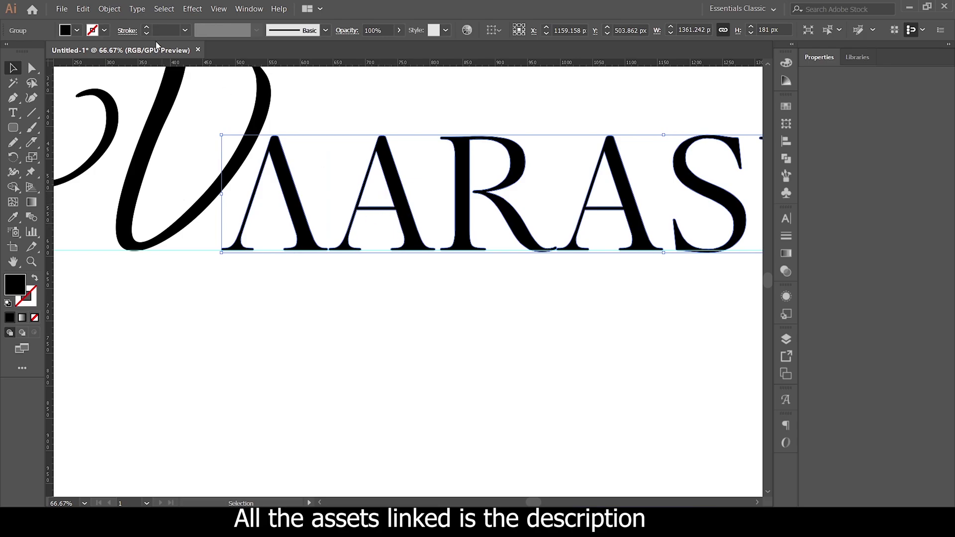
{"action": "left_click", "coordinate": [110, 9]}
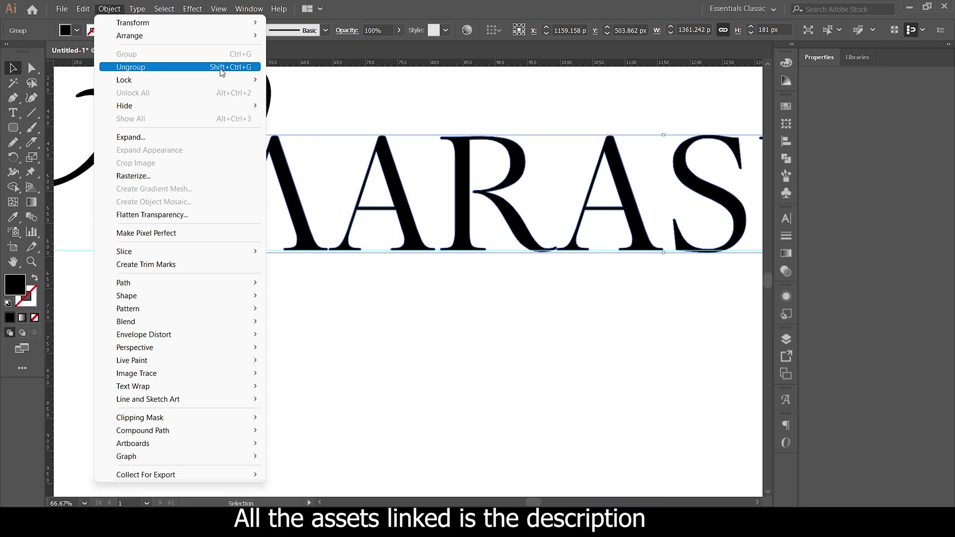
{"action": "left_click", "coordinate": [246, 68]}
{"action": "left_click", "coordinate": [403, 283]}
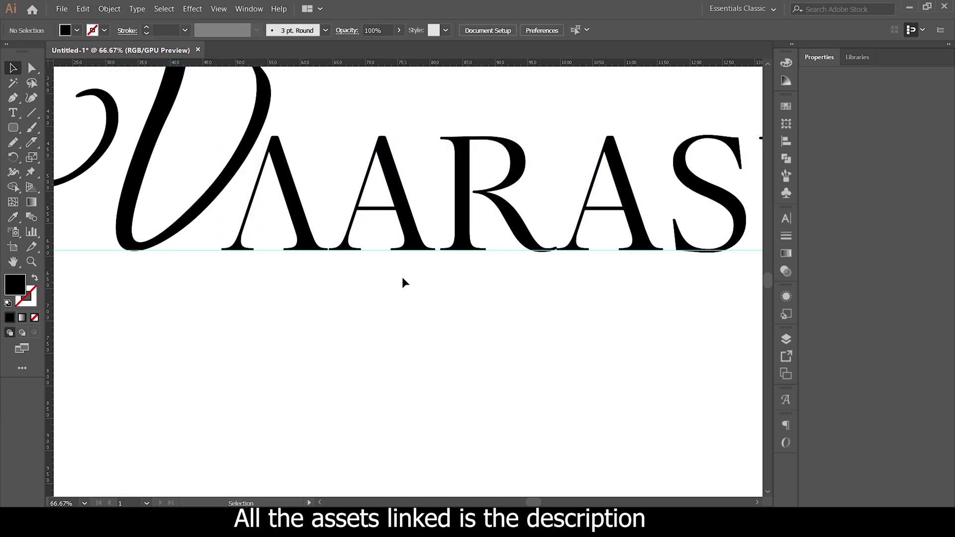
- Delete the original crossbar A letters
{"action": "left_click", "coordinate": [358, 211]}
{"action": "left_click", "coordinate": [468, 199], "text": "shift"}
{"action": "left_click", "coordinate": [620, 183], "text": "shift"}
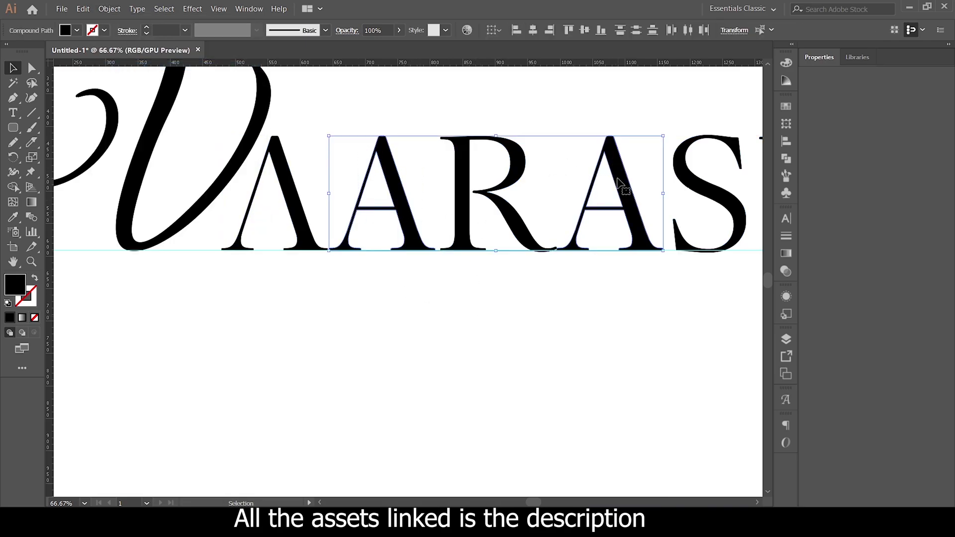
{"action": "key", "text": "Delete"}
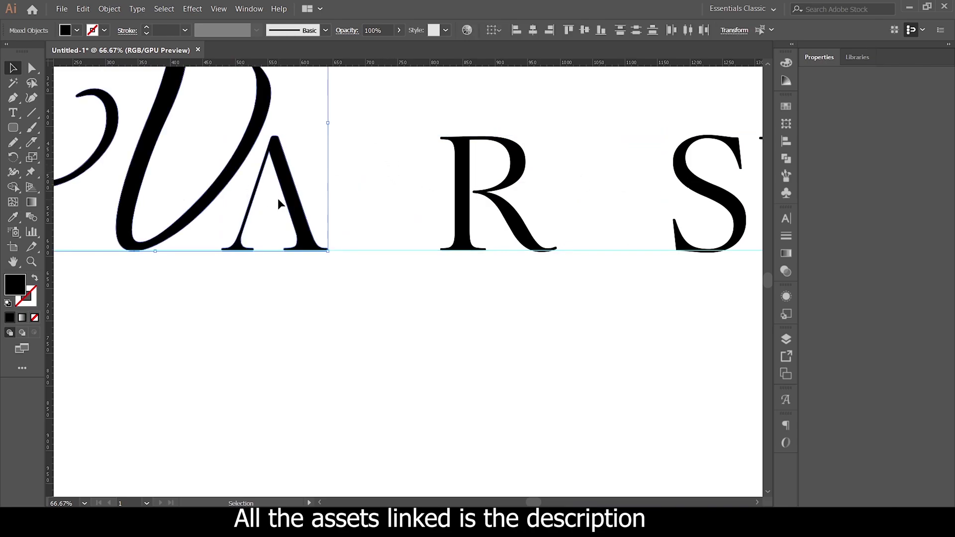
- Place a copy of the crossbar-less A as the second A
{"action": "left_click_drag", "start_coordinate": [283, 203], "coordinate": [393, 196]}
{"action": "scroll", "coordinate": [349, 228], "scroll_direction": "up", "scroll_amount": 4}
{"action": "left_click_drag", "start_coordinate": [365, 233], "coordinate": [315, 167]}
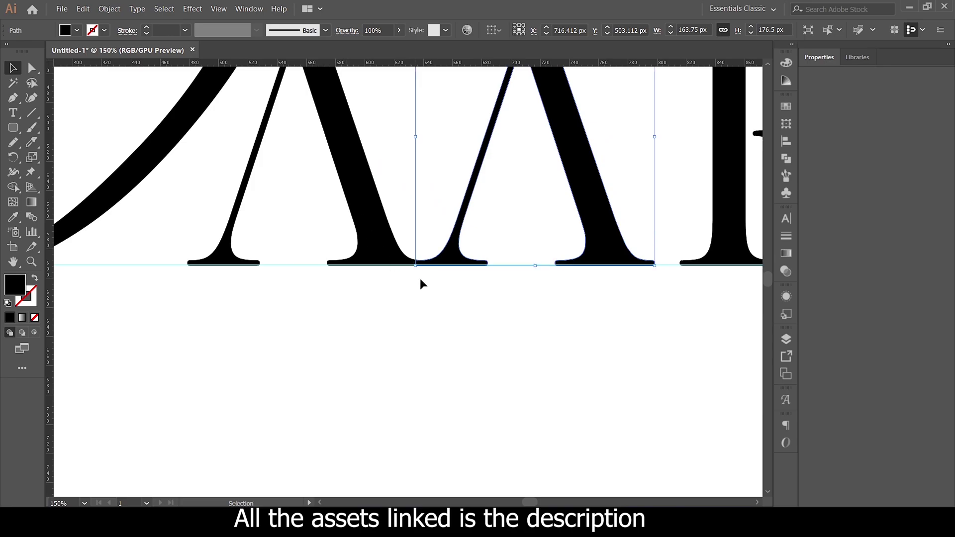
{"action": "scroll", "coordinate": [415, 229], "scroll_direction": "down", "scroll_amount": 2}
{"action": "scroll", "coordinate": [413, 225], "scroll_direction": "down", "scroll_amount": 2}
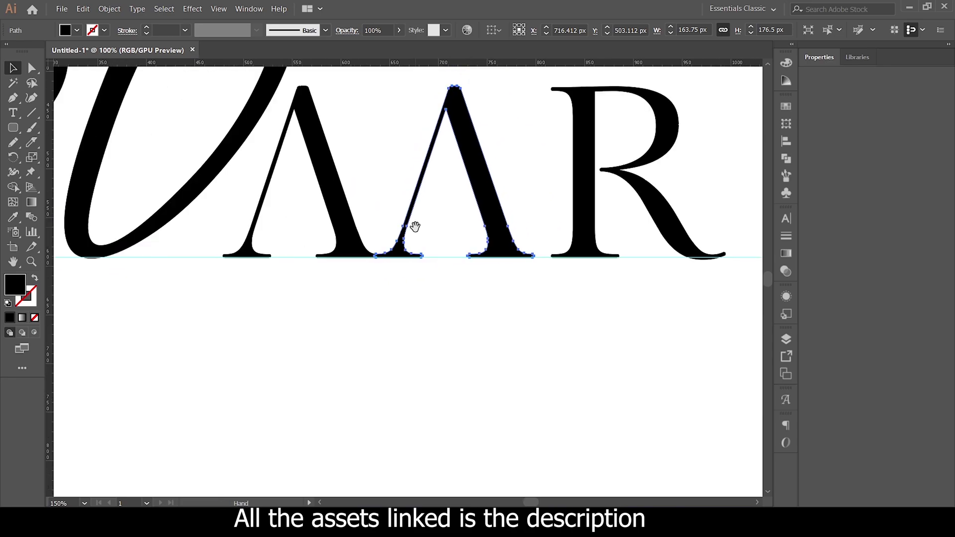
{"action": "scroll", "coordinate": [414, 226], "scroll_direction": "down", "scroll_amount": 2}
{"action": "scroll", "coordinate": [411, 222], "scroll_direction": "down", "scroll_amount": 1}
- Place another copy of the crossbar-less A after the R
{"action": "left_click", "coordinate": [560, 131]}
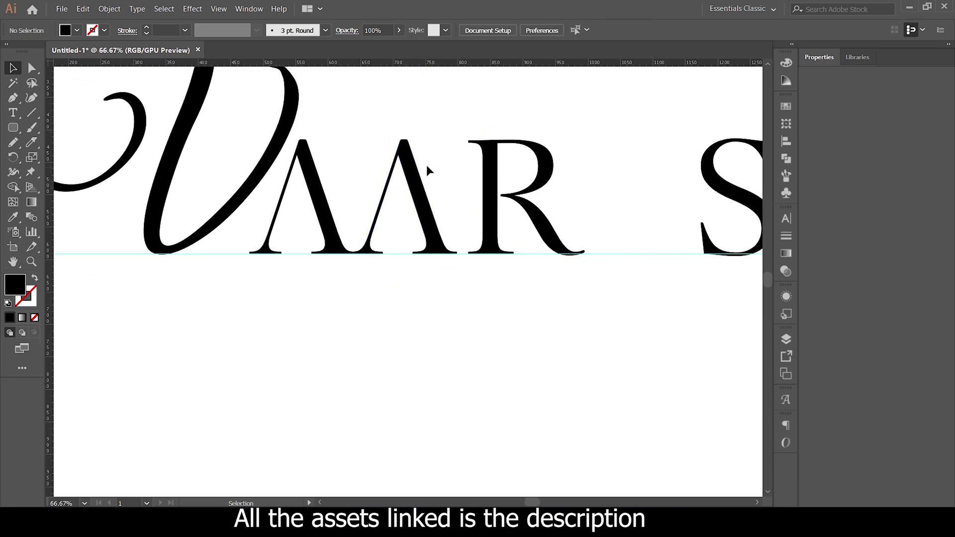
{"action": "left_click_drag", "start_coordinate": [437, 150], "coordinate": [366, 154]}
{"action": "left_click", "coordinate": [303, 195]}
{"action": "mouse_move", "coordinate": [351, 194]}
{"action": "left_mouse_down"}
{"action": "mouse_move", "coordinate": [562, 203]}
{"action": "mouse_move", "coordinate": [379, 153]}
{"action": "mouse_move", "coordinate": [429, 190]}
{"action": "left_mouse_up"}
- Slice through the left leg of the A after the R with the Knife tool
{"action": "scroll", "coordinate": [557, 213], "scroll_direction": "up", "scroll_amount": 1}
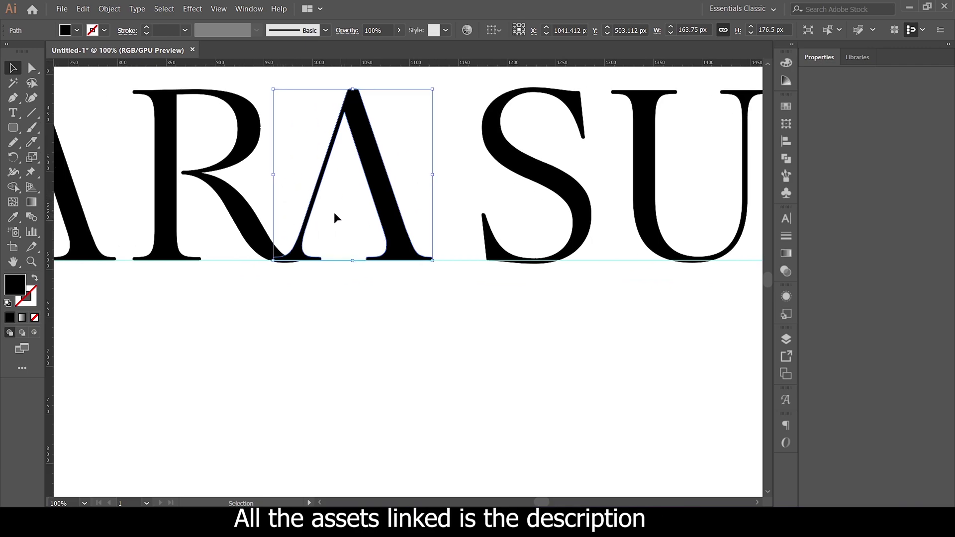
{"action": "left_click_drag", "start_coordinate": [330, 203], "coordinate": [349, 166]}
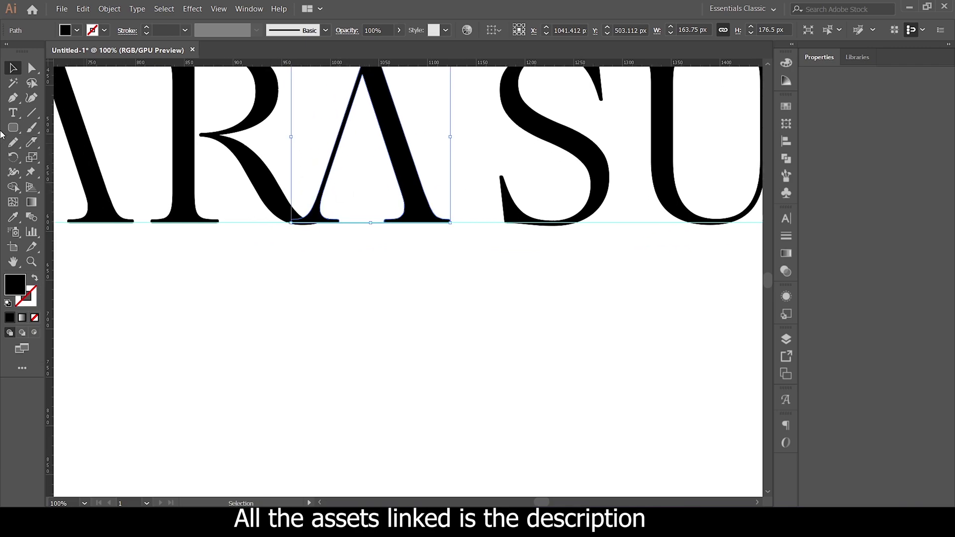
{"action": "left_click", "coordinate": [31, 144]}
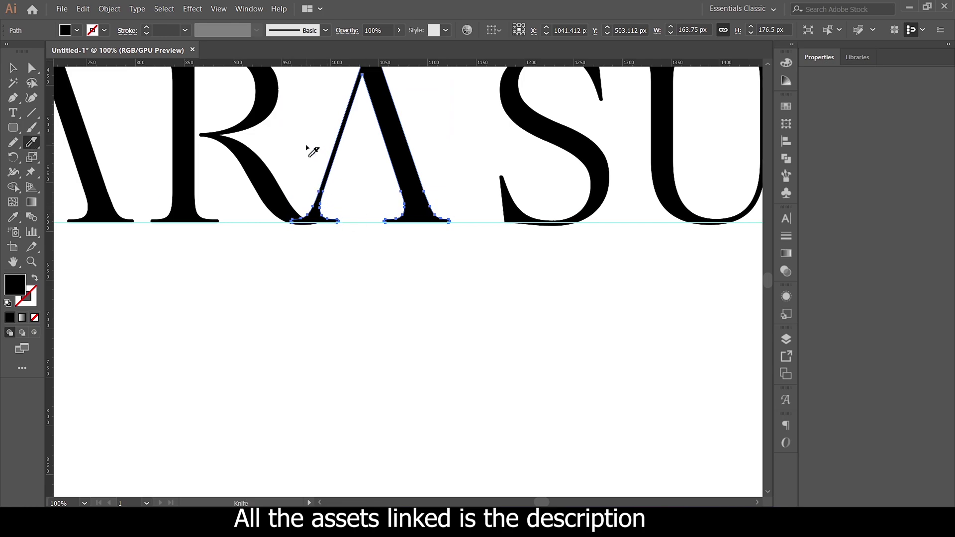
{"action": "left_click_drag", "start_coordinate": [348, 179], "coordinate": [347, 193]}
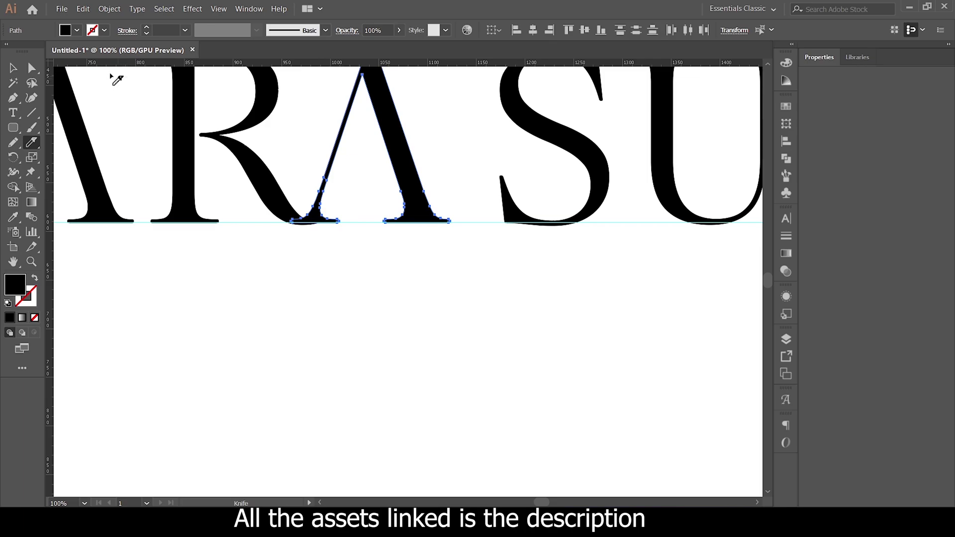
- Delete the cut-off bottom serif piece of that A's left leg
{"action": "left_click", "coordinate": [13, 68]}
{"action": "key", "text": "ctrl+plus"}
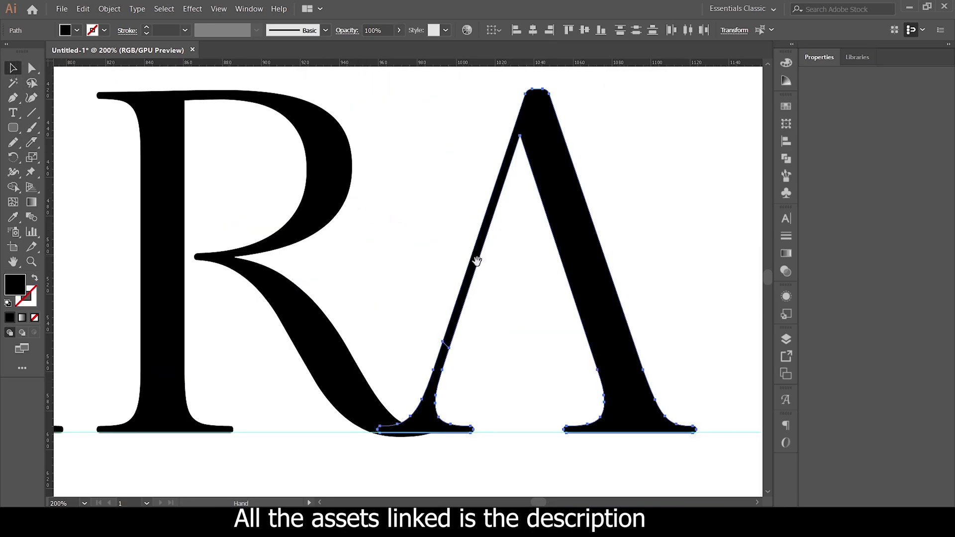
{"action": "scroll", "coordinate": [477, 261], "scroll_direction": "down", "scroll_amount": 5}
{"action": "left_click", "coordinate": [434, 283]}
{"action": "left_click", "coordinate": [420, 290]}
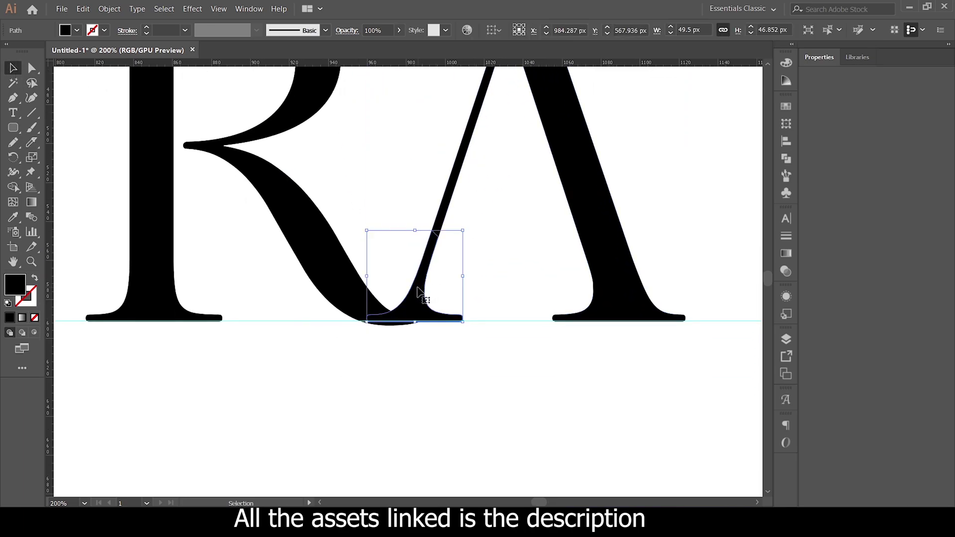
{"action": "key", "text": "Delete"}
{"action": "key", "text": "ctrl+minus"}
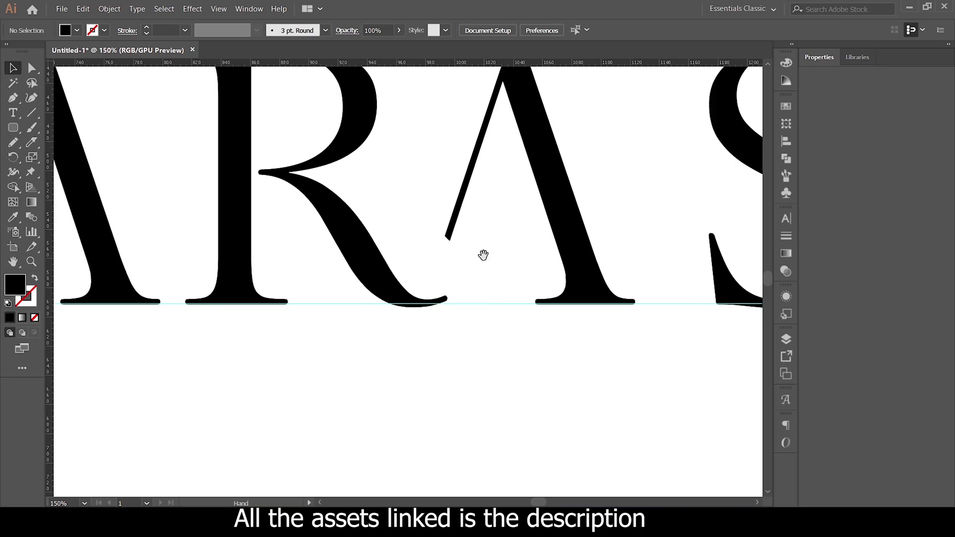
{"action": "scroll", "coordinate": [483, 255], "scroll_direction": "left", "scroll_amount": 3}
{"action": "scroll", "coordinate": [476, 249], "scroll_direction": "down", "scroll_amount": 2, "text": "alt"}
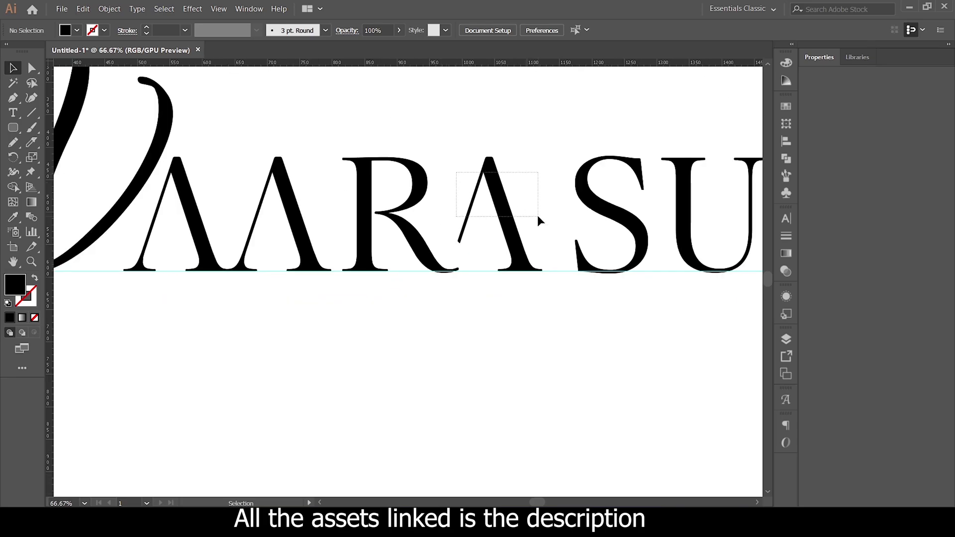
- Move the third A left beside the R and nudge the S left toward it
{"action": "left_click_drag", "start_coordinate": [538, 215], "coordinate": [479, 212]}
{"action": "scroll", "coordinate": [516, 154], "scroll_direction": "down", "scroll_amount": 1}
{"action": "left_click", "coordinate": [634, 209]}
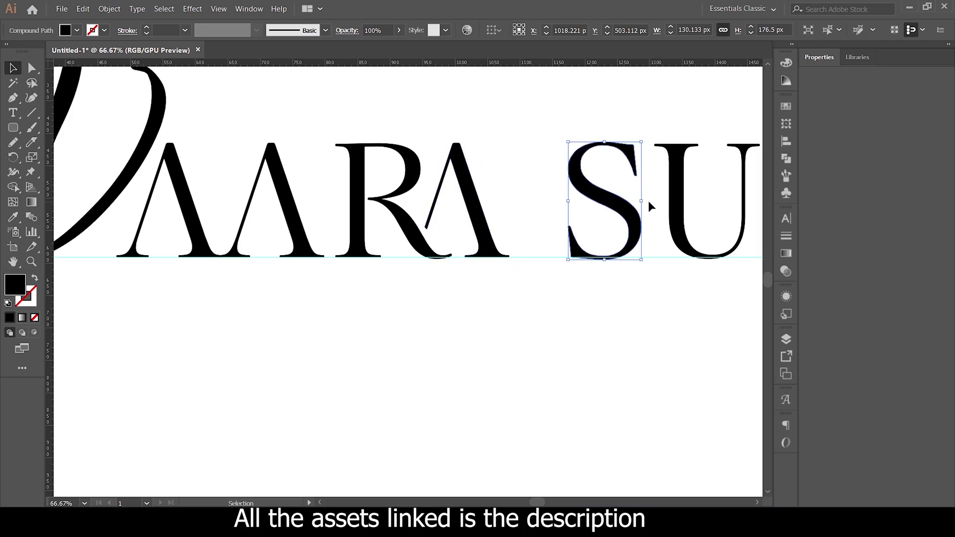
{"action": "key", "text": "shift+Left"}
{"action": "key", "text": "shift+Left"}
{"action": "key", "text": "shift+Left"}
{"action": "key", "text": "shift+Left"}
{"action": "key", "text": "shift+Left"}
{"action": "key", "text": "shift+Left"}
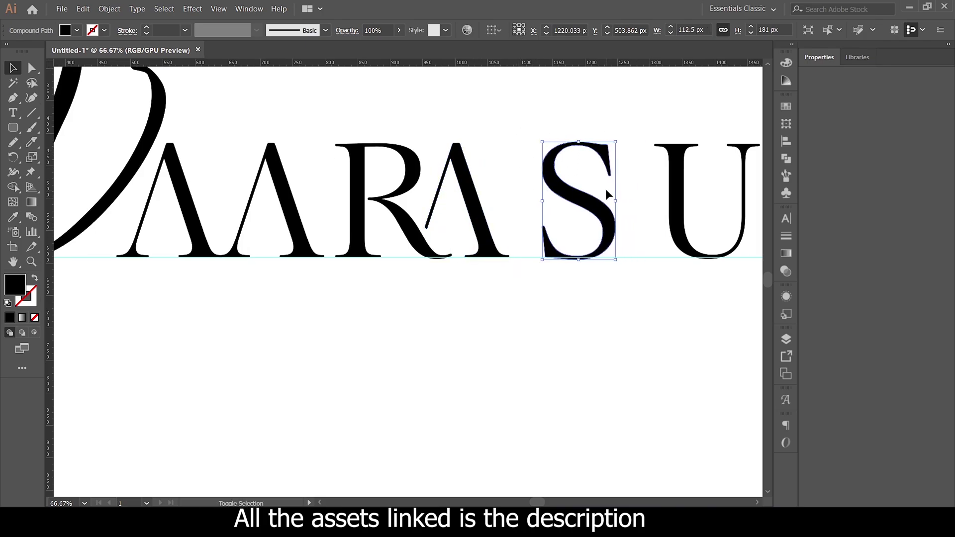
{"action": "key", "text": "shift+Left"}
{"action": "key", "text": "shift+Left"}
{"action": "key", "text": "shift+Left"}
{"action": "key", "text": "shift+Left"}
{"action": "key", "text": "shift+Left"}
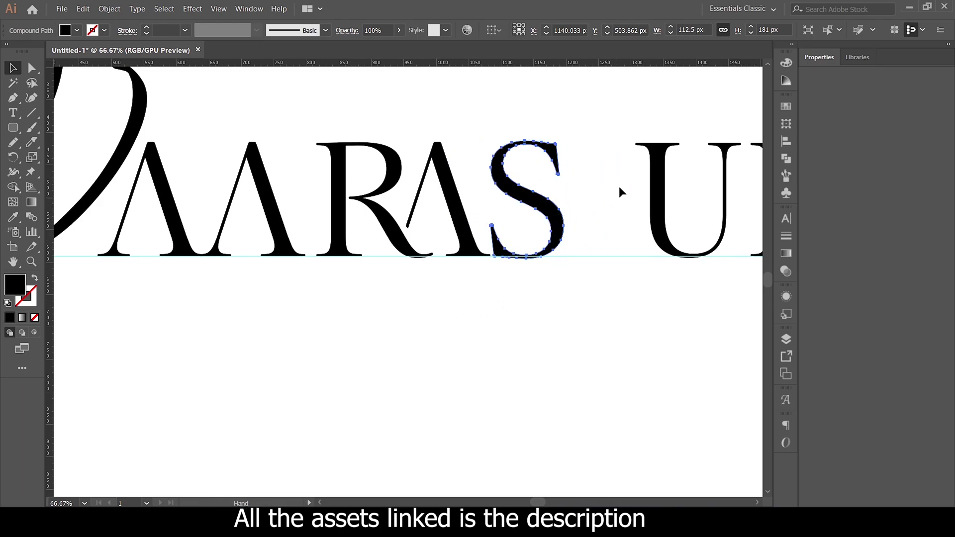
- Nudge the U, D and U letters together left toward the S, then slightly back right
{"action": "left_click_drag", "start_coordinate": [604, 124], "coordinate": [679, 196]}
{"action": "mouse_move", "coordinate": [747, 196]}
{"action": "left_mouse_down"}
{"action": "mouse_move", "coordinate": [523, 171]}
{"action": "mouse_move", "coordinate": [543, 187]}
{"action": "left_mouse_up"}
{"action": "key", "text": "ctrl+minus"}
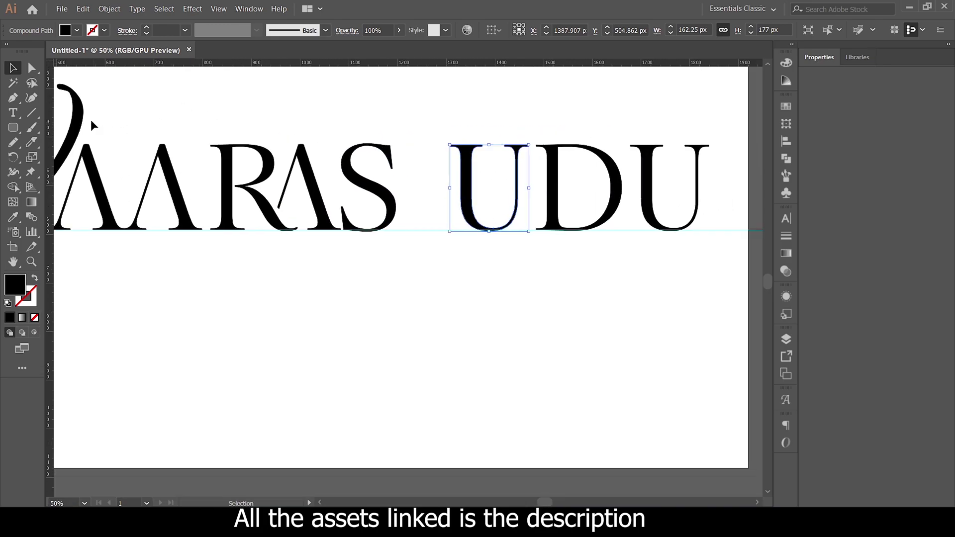
{"action": "left_click", "coordinate": [453, 132]}
{"action": "left_click_drag", "start_coordinate": [438, 132], "coordinate": [724, 210]}
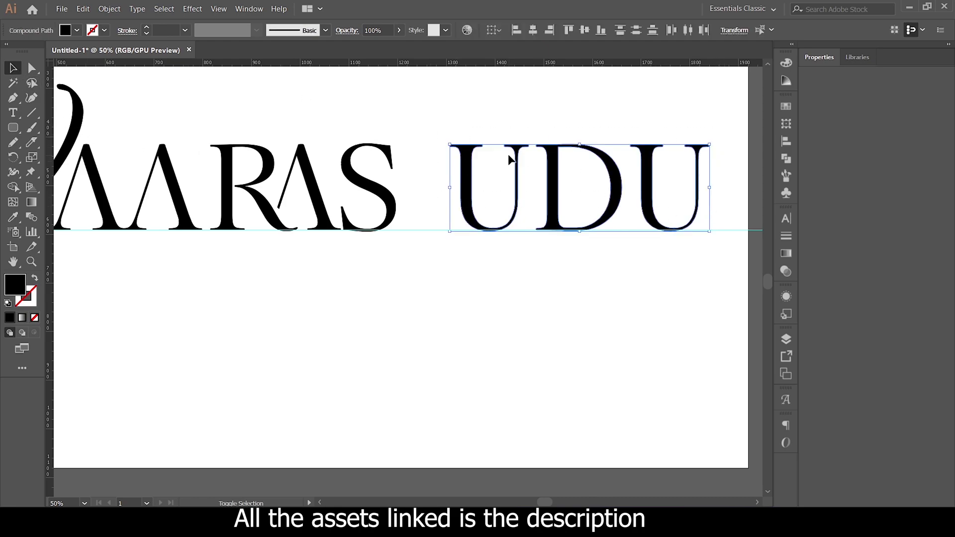
{"action": "key", "text": "shift+Left"}
{"action": "key", "text": "shift+Left"}
{"action": "key", "text": "shift+Left"}
{"action": "key", "text": "shift+Left"}
{"action": "key", "text": "shift+Left"}
{"action": "key", "text": "shift+Left"}
{"action": "key", "text": "shift+Left"}
{"action": "key", "text": "shift+Left"}
{"action": "key", "text": "shift+Left"}
{"action": "key", "text": "shift+Left"}
{"action": "key", "text": "shift+Left"}
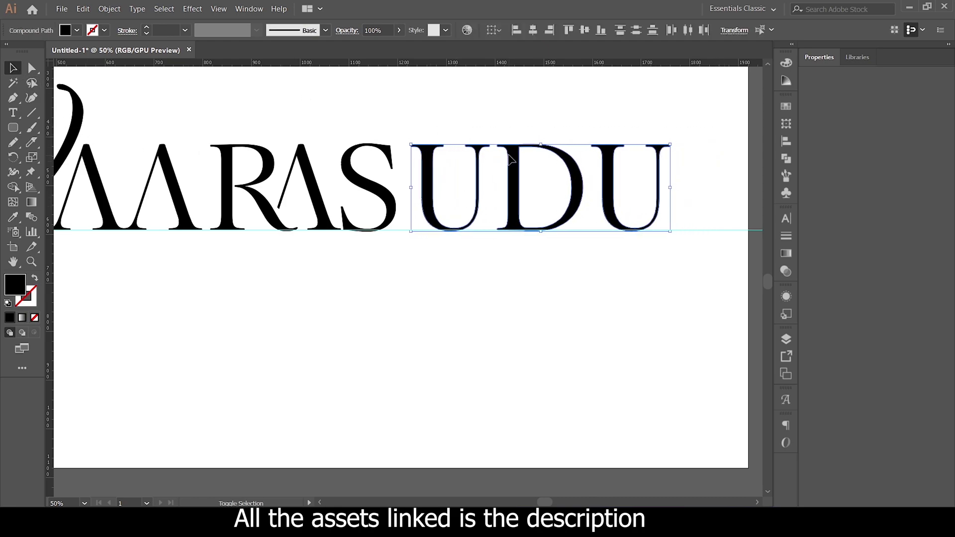
{"action": "key", "text": "shift+Left"}
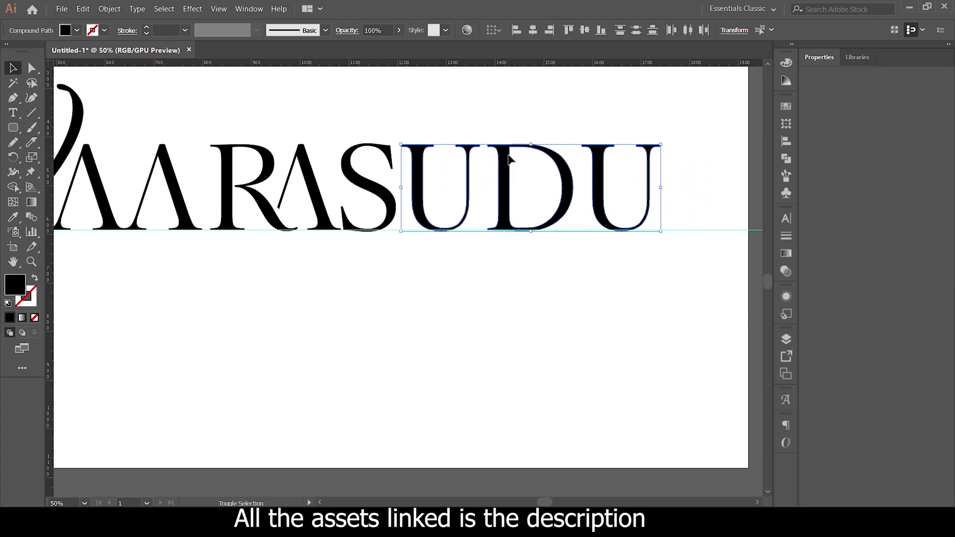
{"action": "key", "text": "shift+Left"}
{"action": "key", "text": "shift+Left"}
{"action": "key", "text": "Right"}
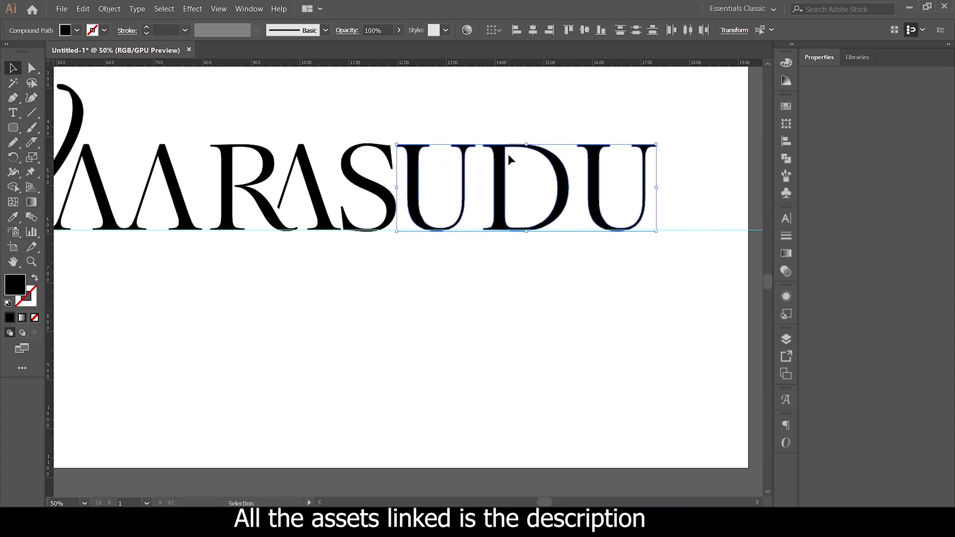
{"action": "key", "text": "Right"}
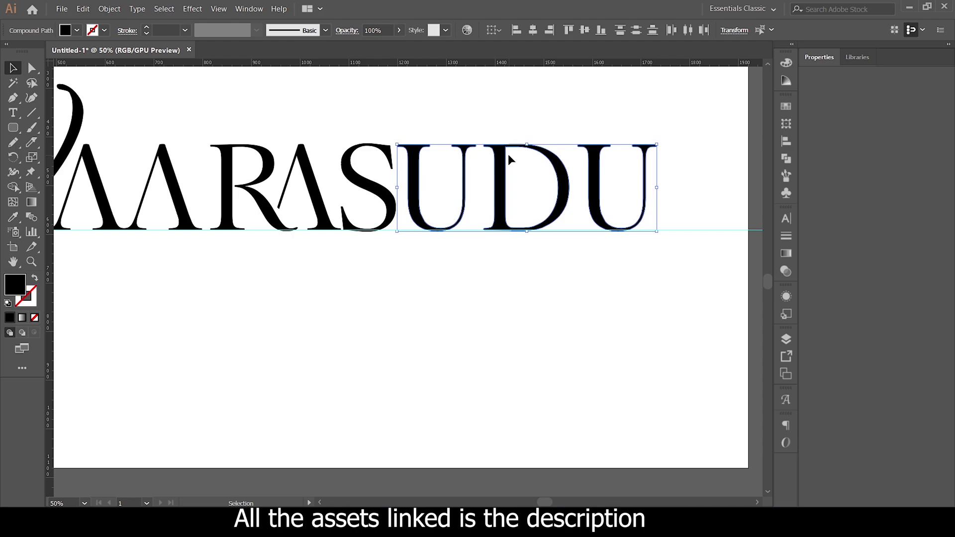
- Zoom in on the lettering with the area below the baseline in view
{"action": "left_click_drag", "start_coordinate": [215, 114], "coordinate": [664, 193]}
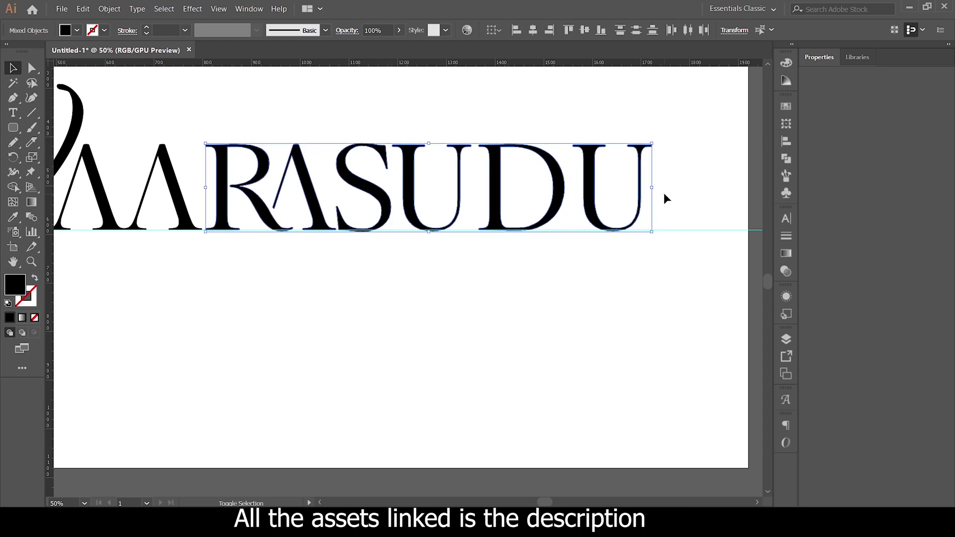
{"action": "left_click", "coordinate": [403, 263]}
{"action": "key", "text": "ctrl+plus"}
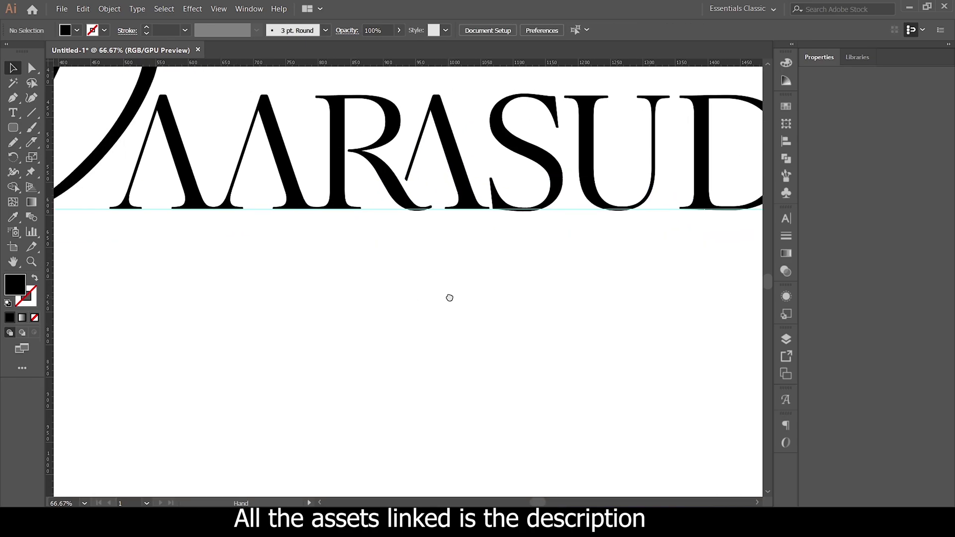
{"action": "left_click_drag", "start_coordinate": [416, 288], "coordinate": [450, 335]}
{"action": "key", "text": "ctrl+plus"}
{"action": "left_click_drag", "start_coordinate": [458, 288], "coordinate": [441, 302]}
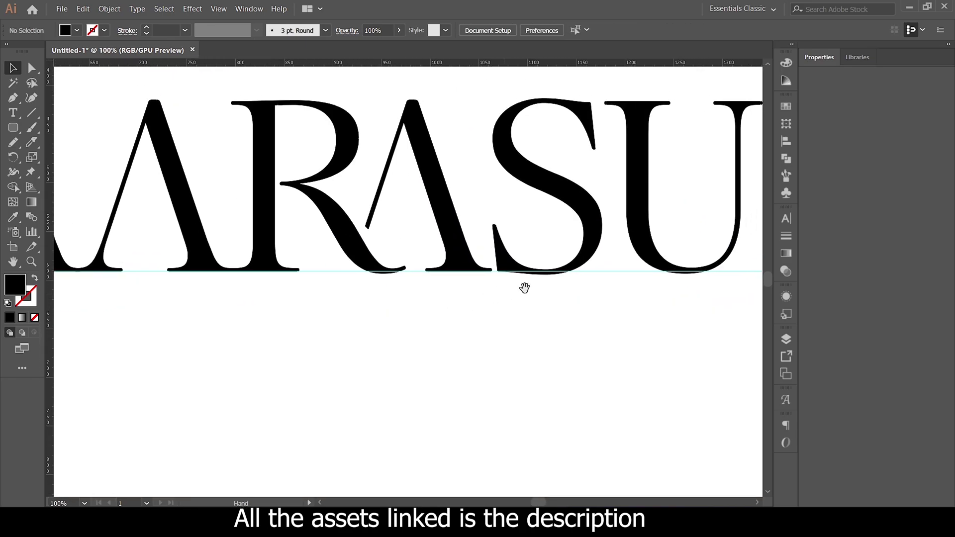
{"action": "left_click_drag", "start_coordinate": [594, 248], "coordinate": [598, 219]}
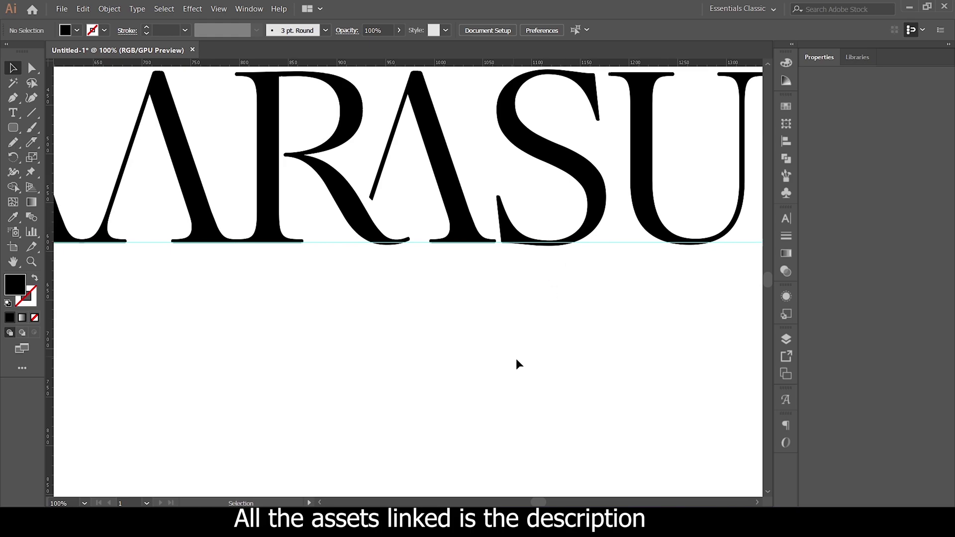
- Draw a Pencil curve from the R's leg under the A and S with a black 22 pt stroke
{"action": "left_click", "coordinate": [17, 100]}
{"action": "left_click", "coordinate": [15, 148]}
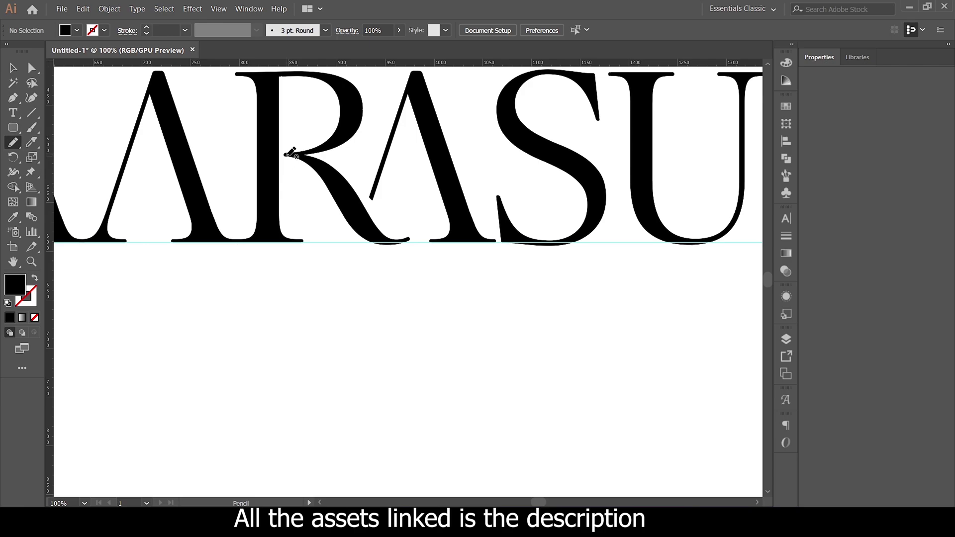
{"action": "mouse_move", "coordinate": [285, 154]}
{"action": "left_mouse_down"}
{"action": "mouse_move", "coordinate": [449, 295]}
{"action": "mouse_move", "coordinate": [581, 244]}
{"action": "mouse_move", "coordinate": [599, 208]}
{"action": "mouse_move", "coordinate": [596, 172]}
{"action": "left_mouse_up"}
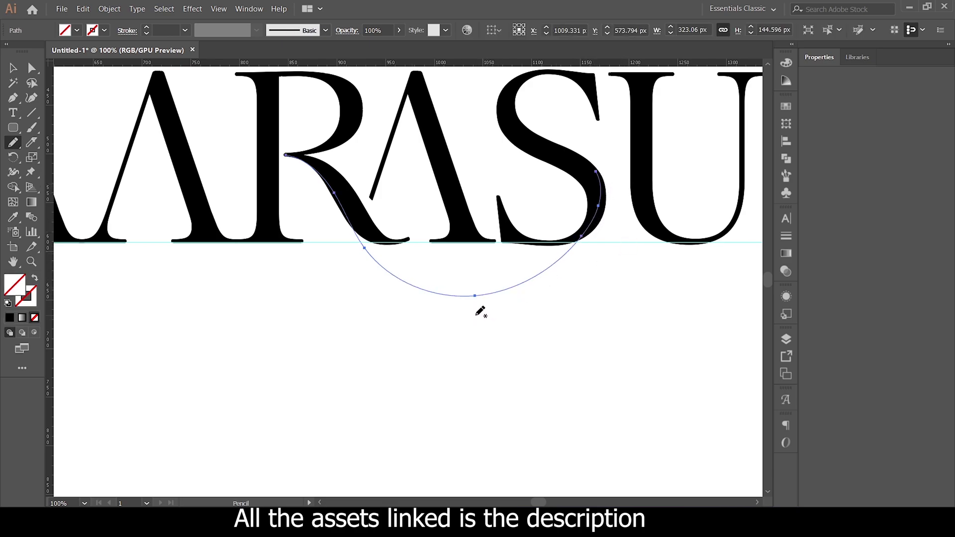
{"action": "left_click", "coordinate": [147, 28]}
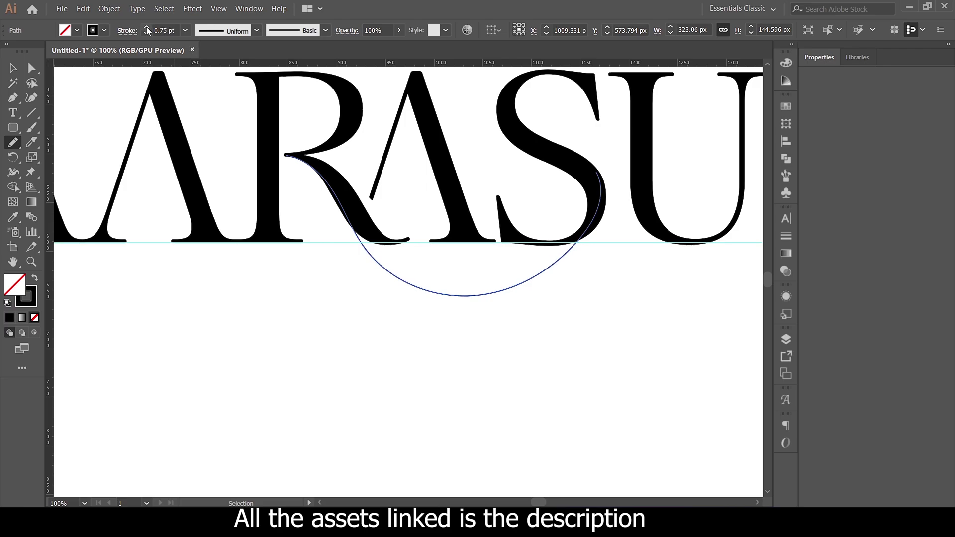
{"action": "left_click", "coordinate": [148, 28]}
{"action": "left_click", "coordinate": [147, 28]}
{"action": "left_click", "coordinate": [147, 29]}
{"action": "left_click", "coordinate": [147, 28]}
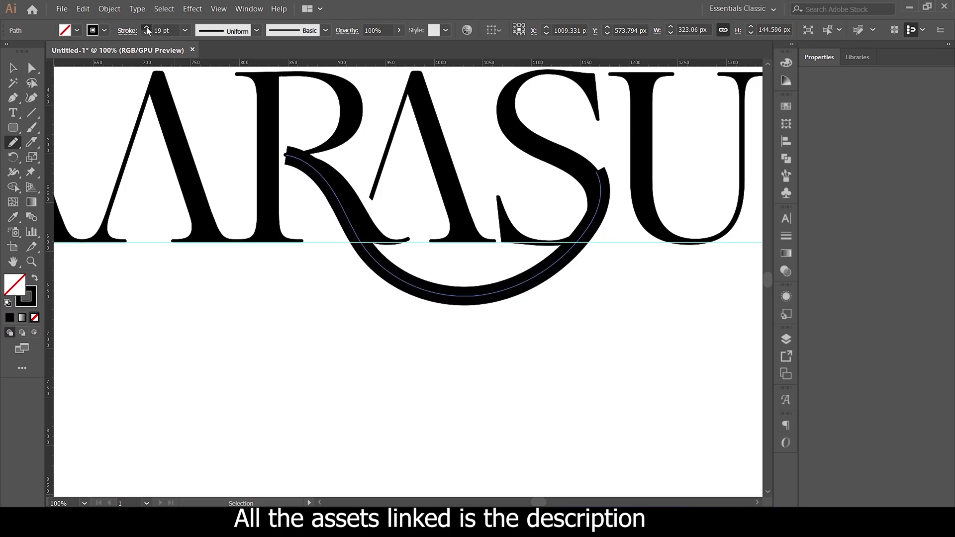
- Adjust the swash's anchors, pulling its right end in and reshaping the curve near the R
{"action": "key", "text": "v"}
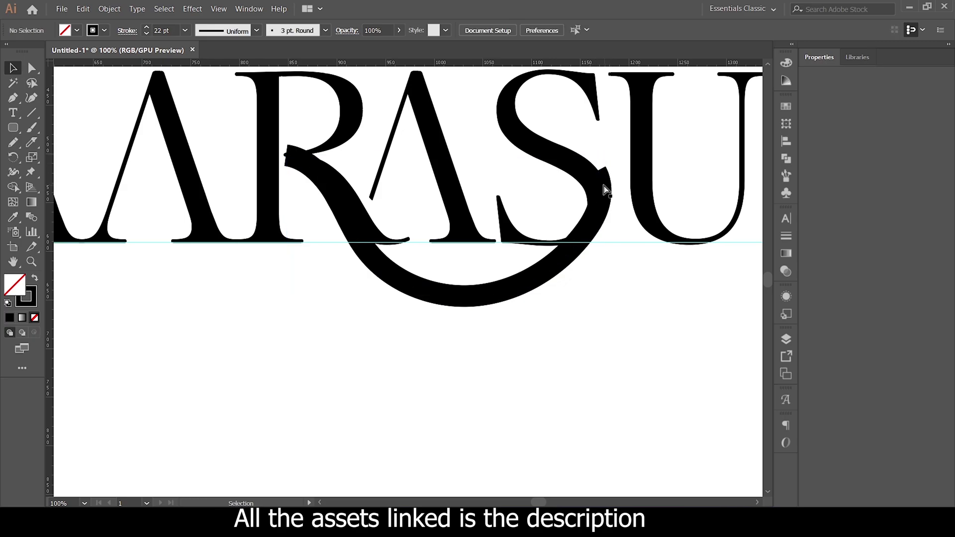
{"action": "key", "text": "a"}
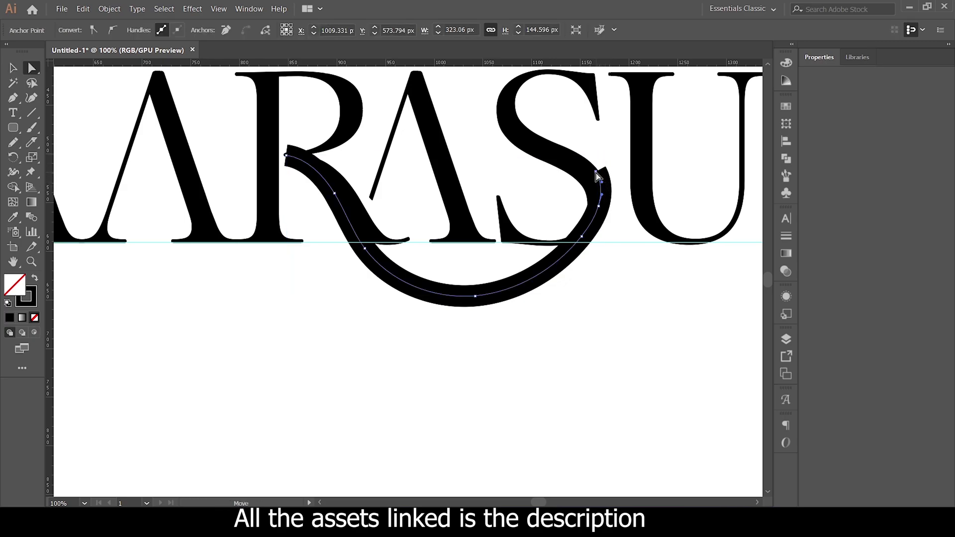
{"action": "left_click_drag", "start_coordinate": [597, 173], "coordinate": [590, 174]}
{"action": "key", "text": "ctrl+plus"}
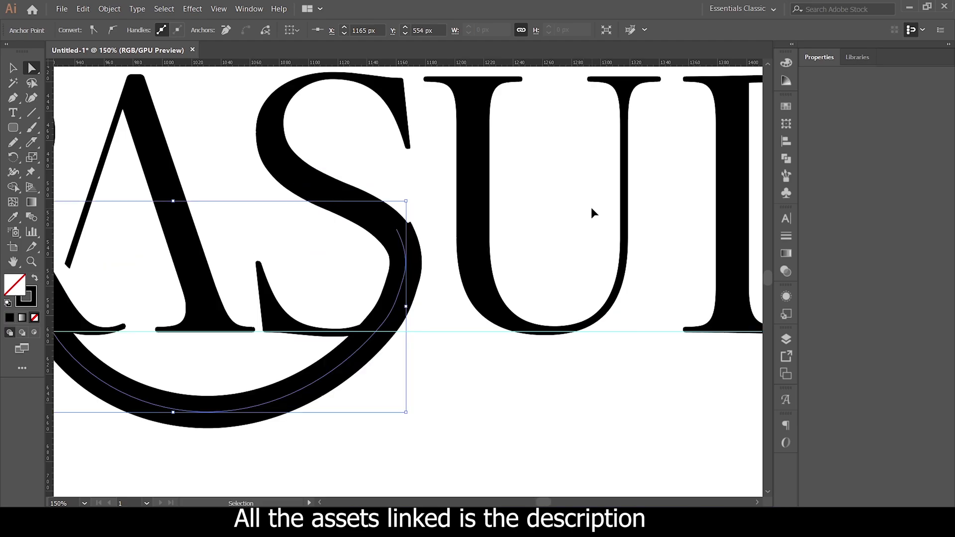
{"action": "key", "text": "ctrl+plus"}
{"action": "key", "text": "p"}
{"action": "mouse_move", "coordinate": [497, 245]}
{"action": "left_mouse_down"}
{"action": "mouse_move", "coordinate": [475, 260]}
{"action": "mouse_move", "coordinate": [490, 159]}
{"action": "left_mouse_up"}
{"action": "scroll", "coordinate": [490, 159], "scroll_direction": "down", "scroll_amount": 2}
{"action": "scroll", "coordinate": [491, 160], "scroll_direction": "down", "scroll_amount": 1}
{"action": "scroll", "coordinate": [376, 227], "scroll_direction": "up", "scroll_amount": 2}
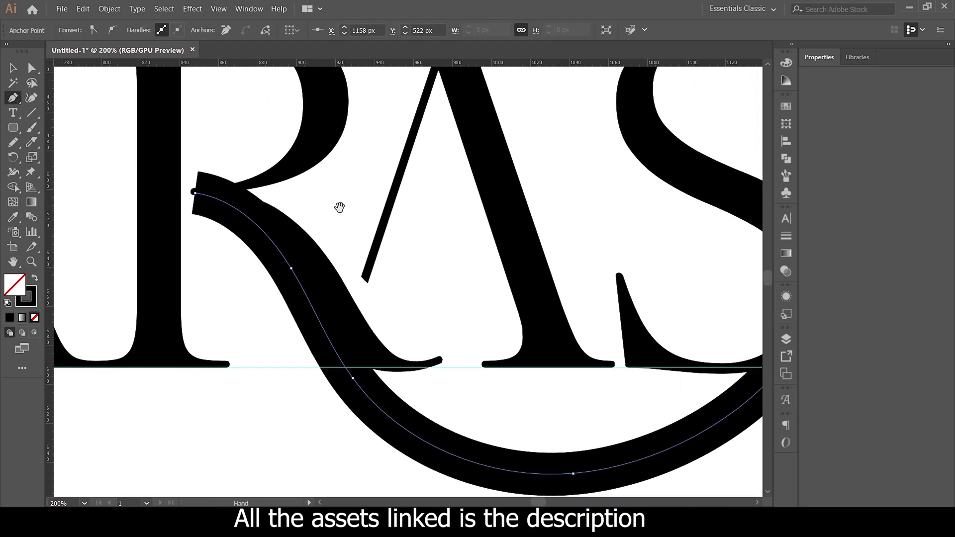
{"action": "scroll", "coordinate": [340, 207], "scroll_direction": "down", "scroll_amount": 1}
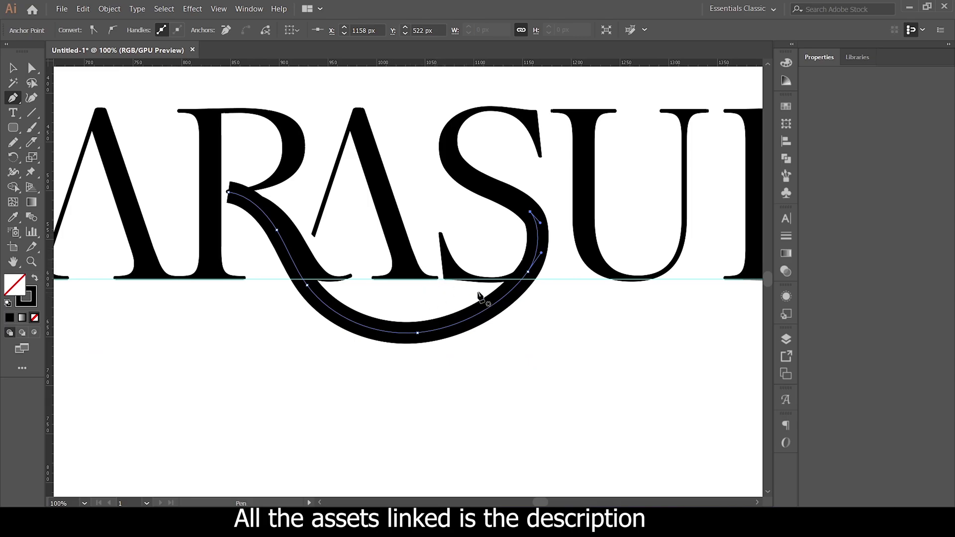
{"action": "left_click", "coordinate": [13, 68]}
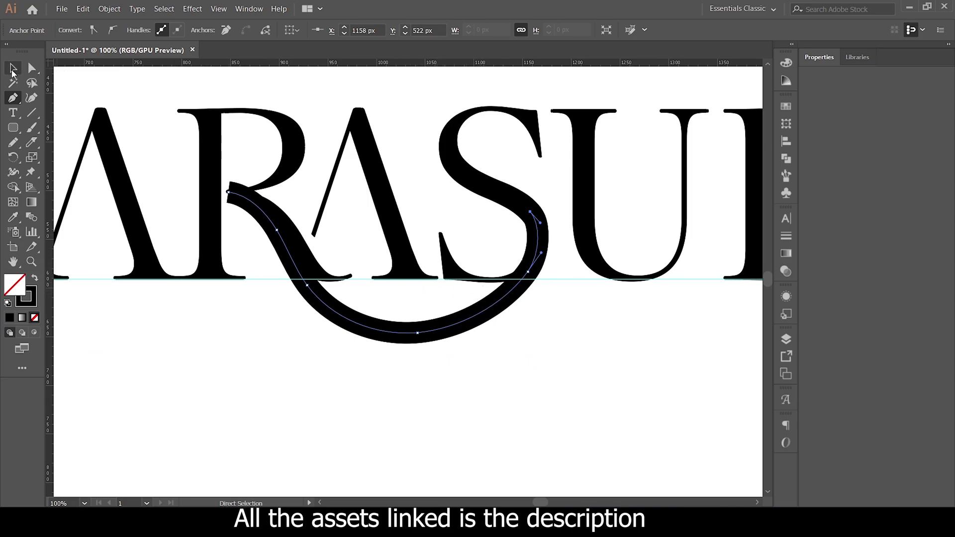
{"action": "left_click", "coordinate": [365, 324]}
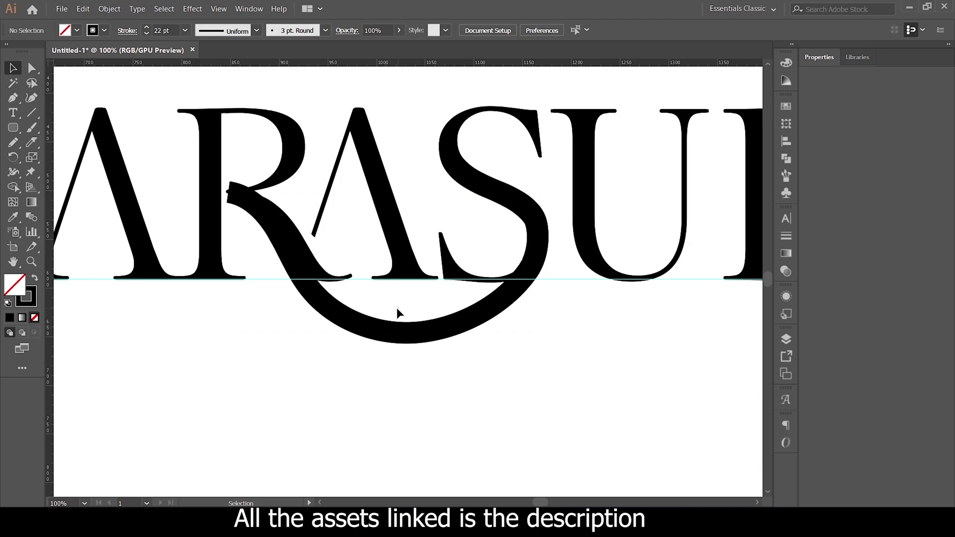
- Thin the swash path's stroke weight to 18 pt, preview it, then reselect the swash
{"action": "left_click", "coordinate": [381, 329]}
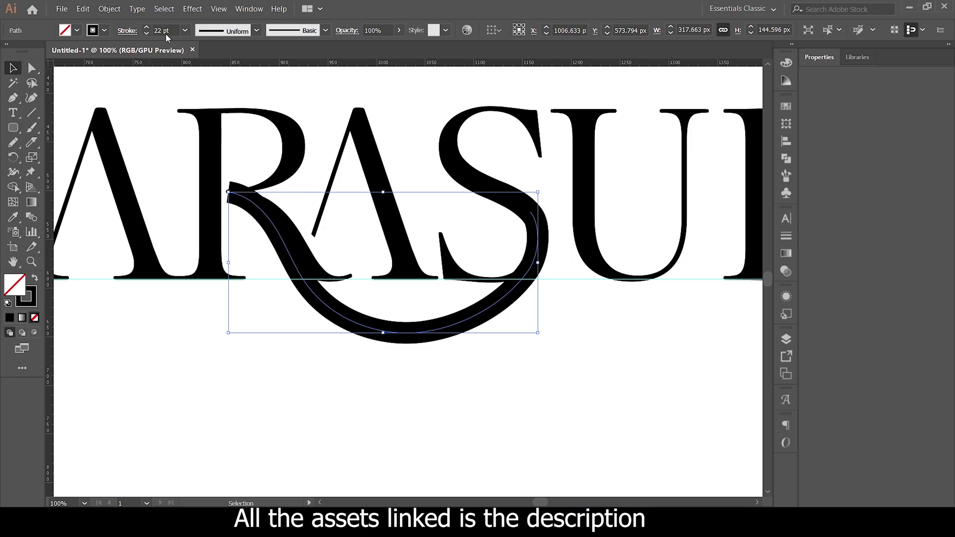
{"action": "type", "text": "18"}
{"action": "key", "text": "Return"}
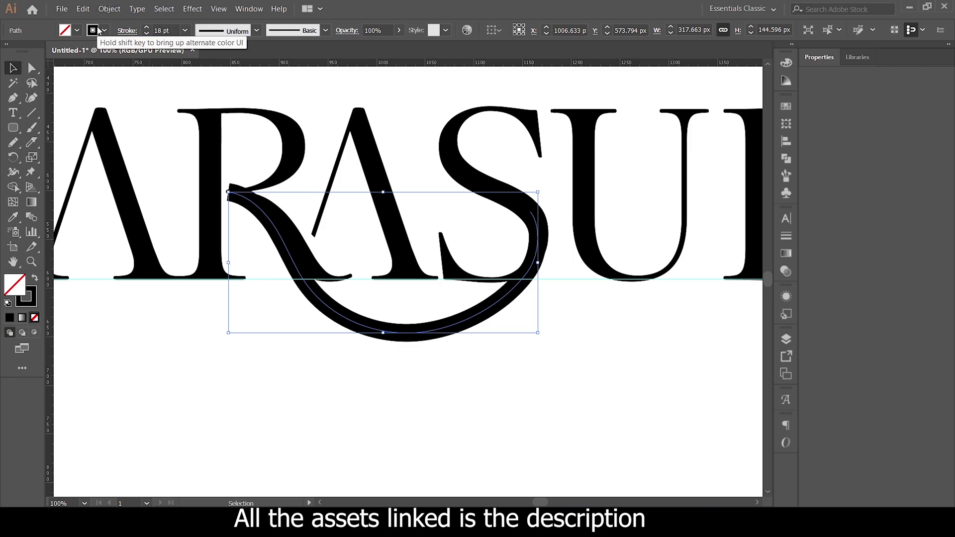
{"action": "left_click", "coordinate": [516, 356]}
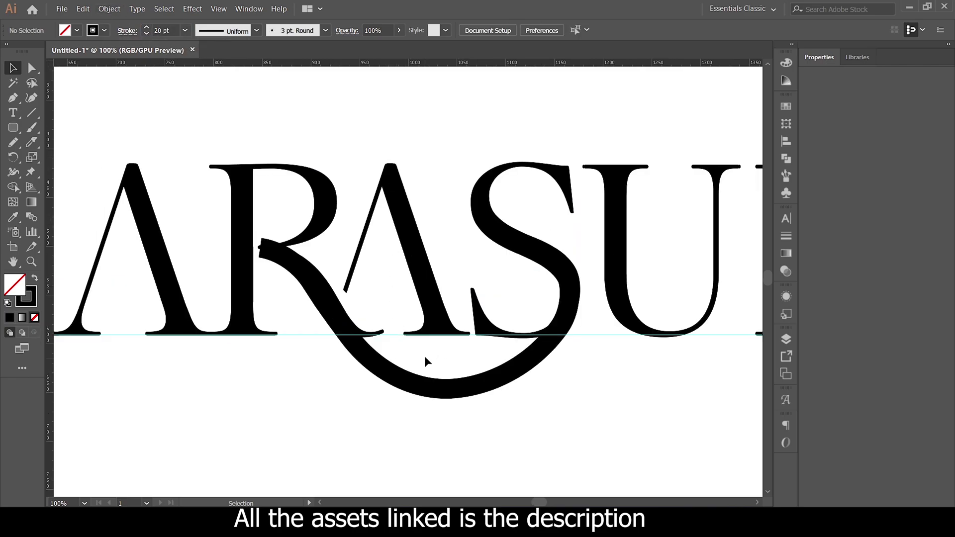
{"action": "left_click", "coordinate": [395, 392]}
{"action": "key", "text": "a"}
{"action": "key", "text": "v"}
{"action": "left_click_drag", "start_coordinate": [394, 407], "coordinate": [411, 403]}
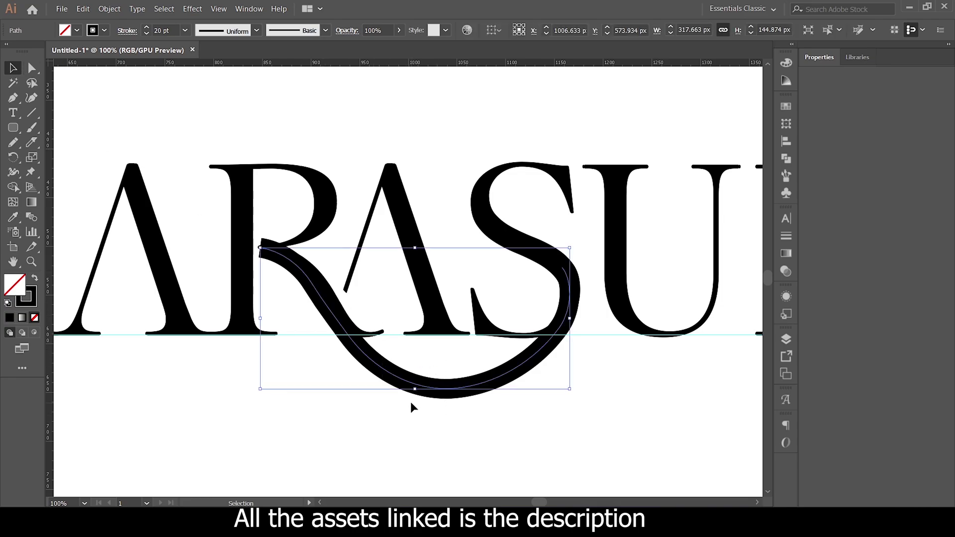
- Expand the swash's stroke into a filled shape, then add the R and S to the selection
{"action": "left_click", "coordinate": [109, 9]}
{"action": "left_click", "coordinate": [153, 140]}
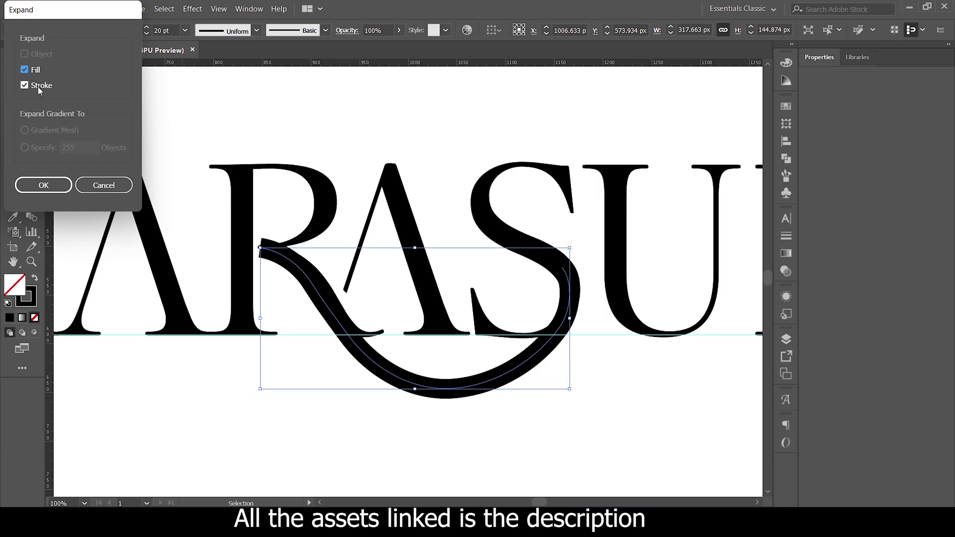
{"action": "left_click", "coordinate": [44, 185]}
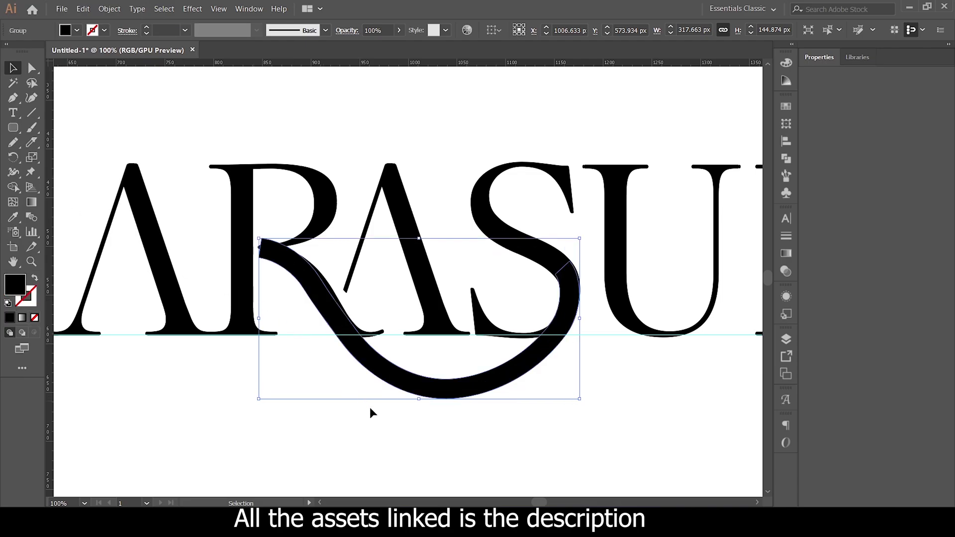
{"action": "scroll", "coordinate": [371, 408], "scroll_direction": "down", "scroll_amount": 2}
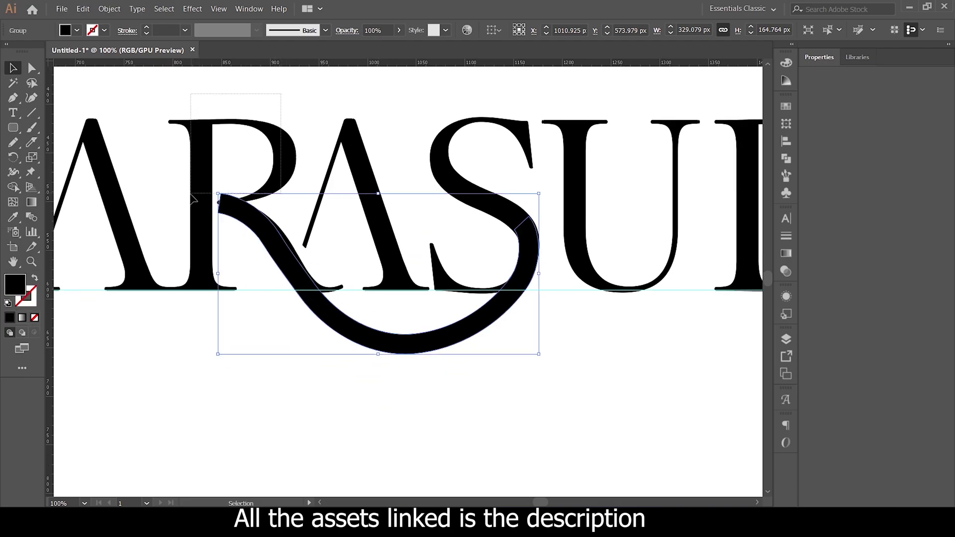
{"action": "left_click", "coordinate": [204, 206], "text": "shift"}
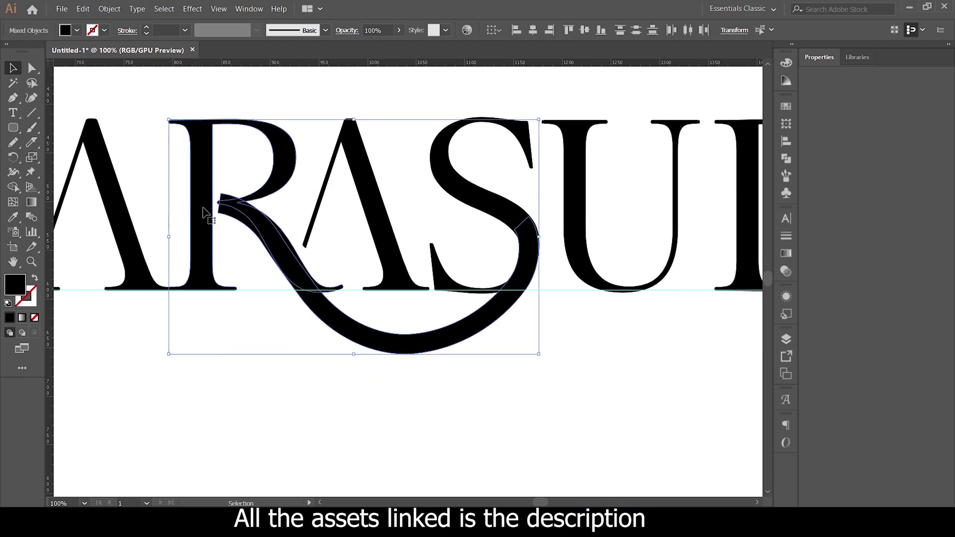
{"action": "left_click", "coordinate": [495, 176], "text": "shift"}
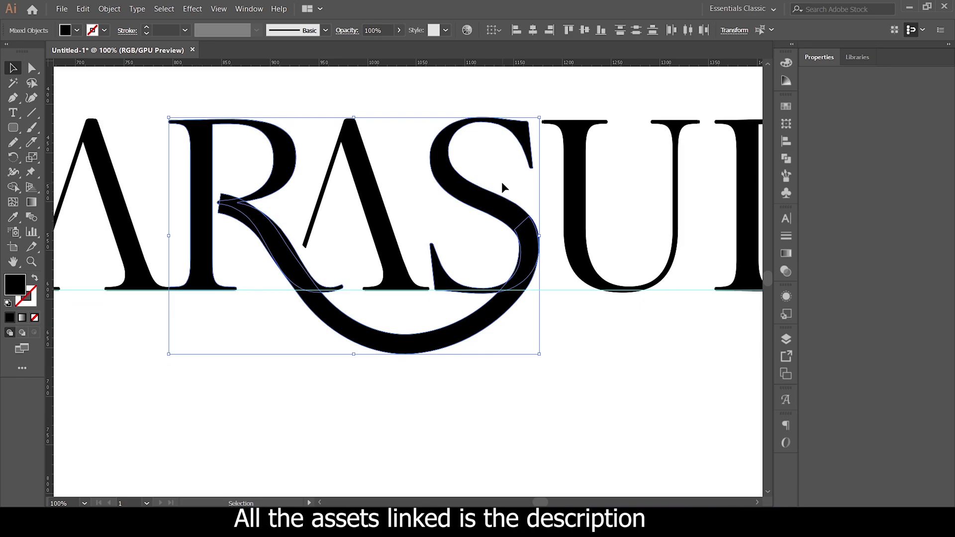
- With the Shape Builder tool, zoom in on where the swash meets the R
{"action": "left_click", "coordinate": [13, 187]}
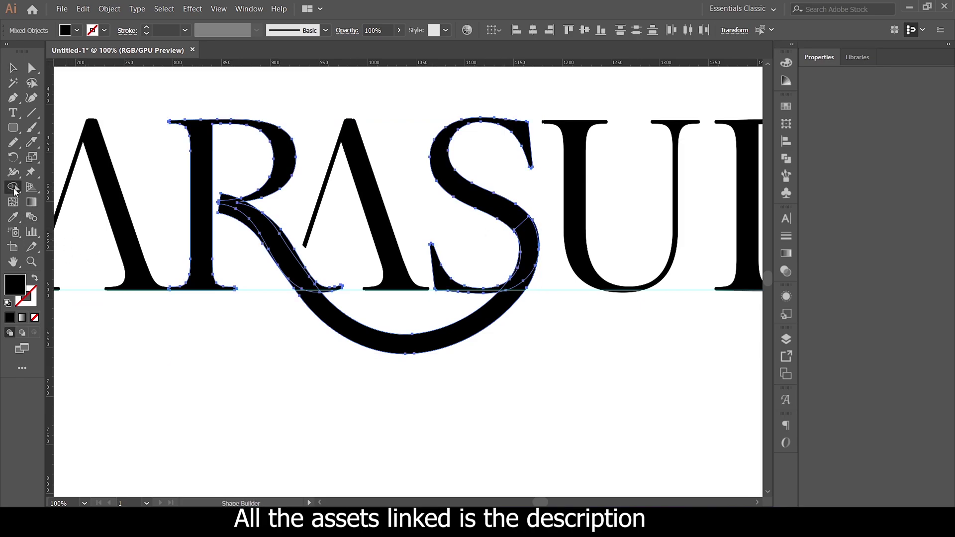
{"action": "left_click", "coordinate": [230, 226]}
{"action": "left_click", "coordinate": [347, 262]}
{"action": "left_click", "coordinate": [414, 284]}
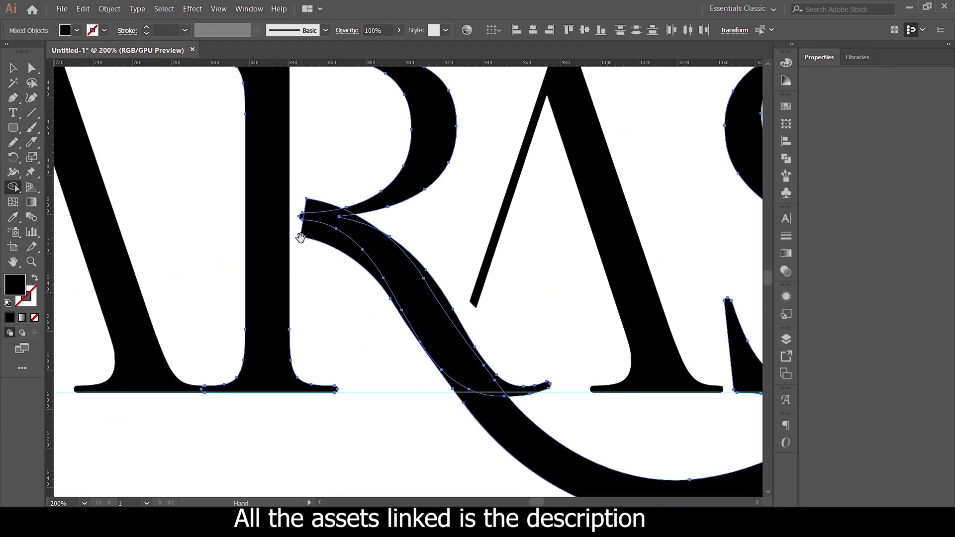
{"action": "left_click_drag", "start_coordinate": [355, 264], "coordinate": [324, 266]}
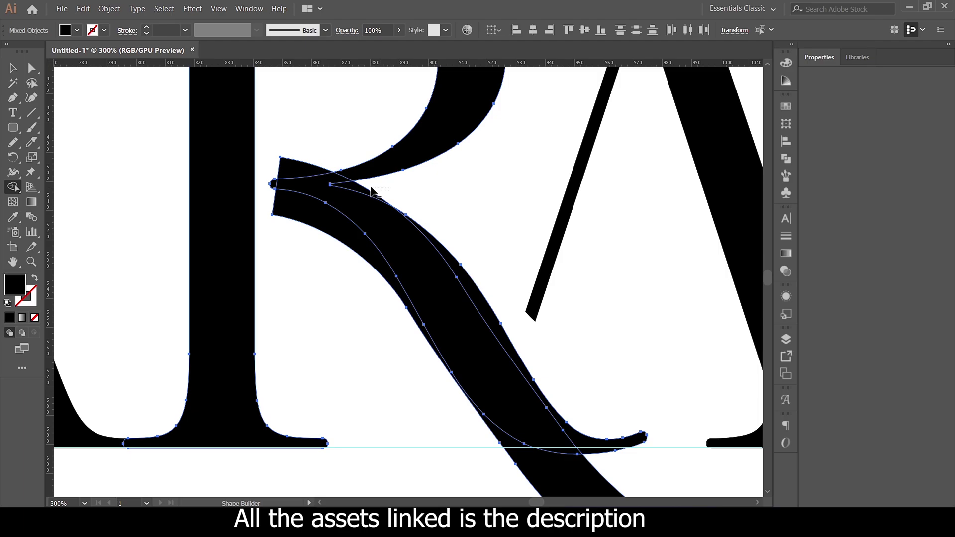
- Remove the slivers at the R's junctions and merge the leg region into the R
{"action": "left_click", "coordinate": [377, 189], "text": "alt"}
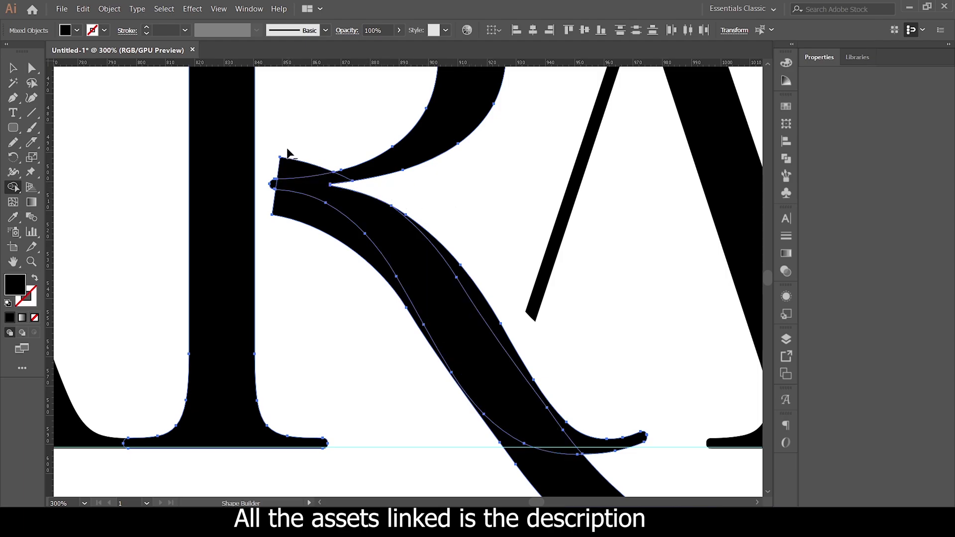
{"action": "left_click", "coordinate": [297, 168], "text": "alt"}
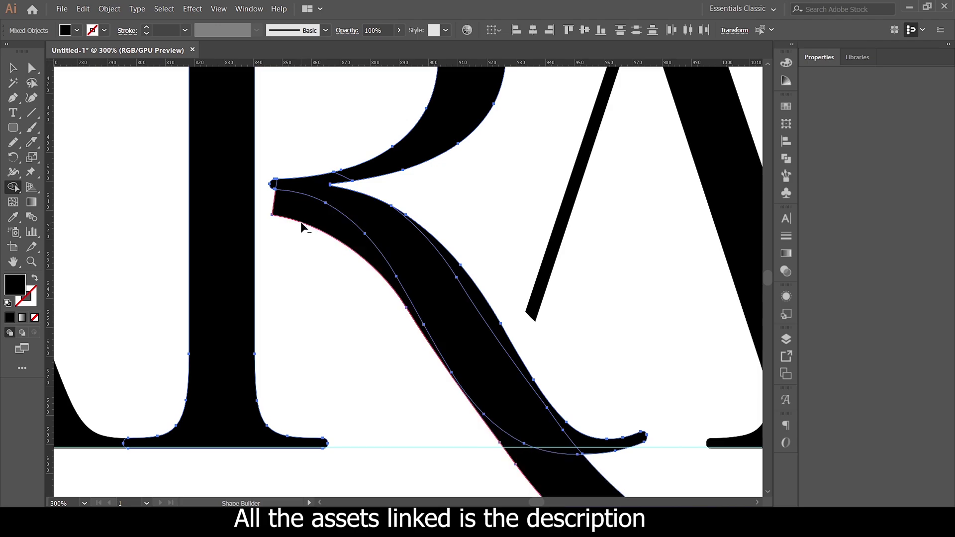
{"action": "left_click", "coordinate": [326, 230]}
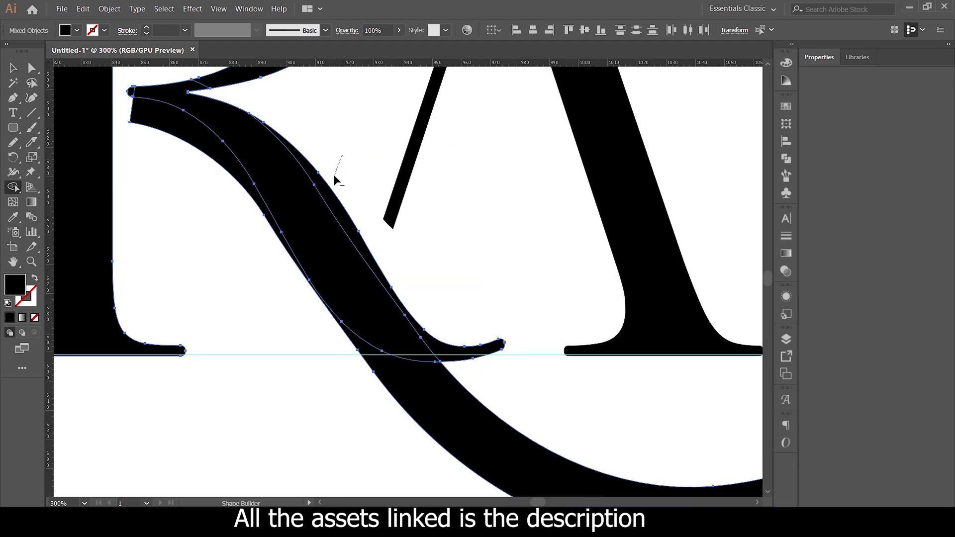
{"action": "scroll", "coordinate": [334, 174], "scroll_direction": "down", "scroll_amount": 3}
{"action": "scroll", "coordinate": [333, 174], "scroll_direction": "right", "scroll_amount": 4}
{"action": "scroll", "coordinate": [469, 267], "scroll_direction": "down", "scroll_amount": 2}
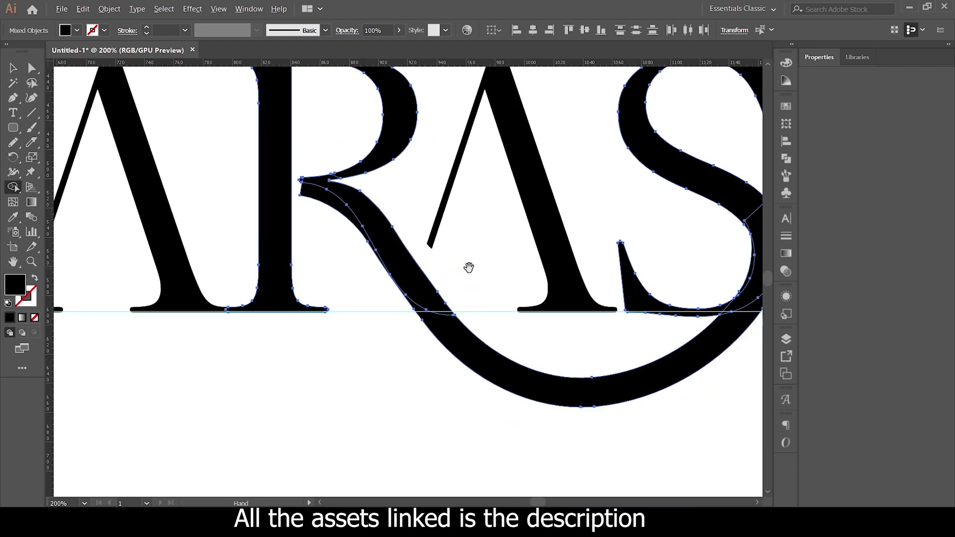
{"action": "left_click_drag", "start_coordinate": [469, 267], "coordinate": [371, 225]}
{"action": "scroll", "coordinate": [446, 216], "scroll_direction": "up", "scroll_amount": 4}
{"action": "scroll", "coordinate": [525, 211], "scroll_direction": "down", "scroll_amount": 1}
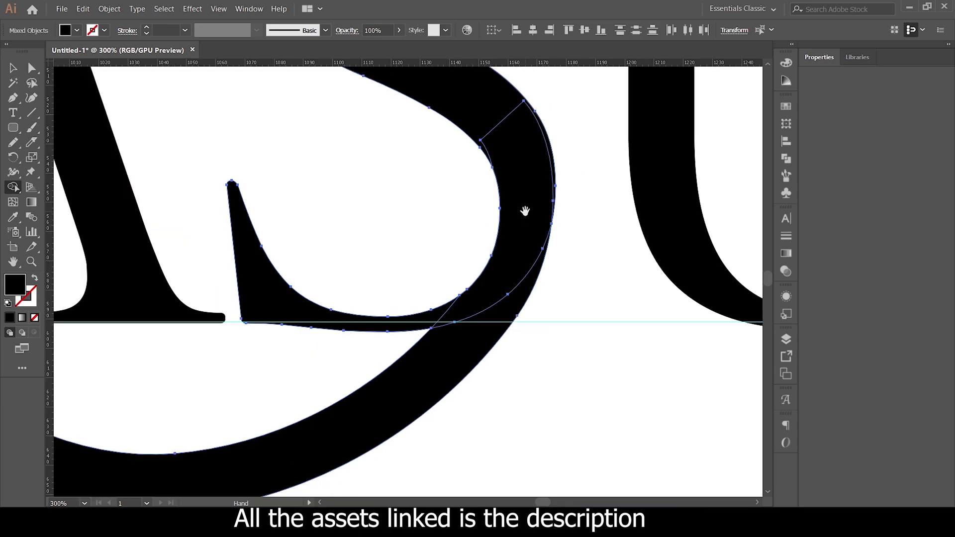
{"action": "scroll", "coordinate": [559, 165], "scroll_direction": "down", "scroll_amount": 2}
{"action": "scroll", "coordinate": [528, 232], "scroll_direction": "up", "scroll_amount": 3}
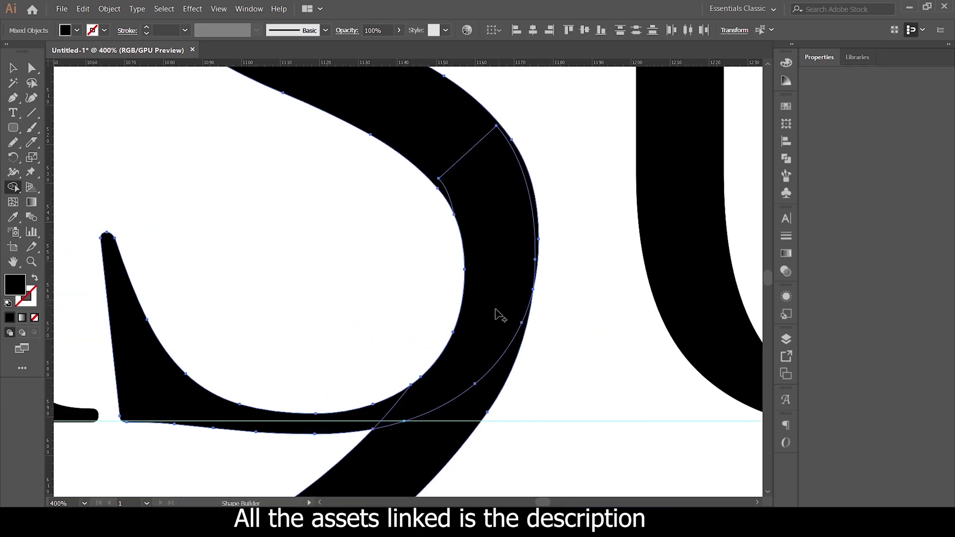
{"action": "scroll", "coordinate": [512, 248], "scroll_direction": "down", "scroll_amount": 1}
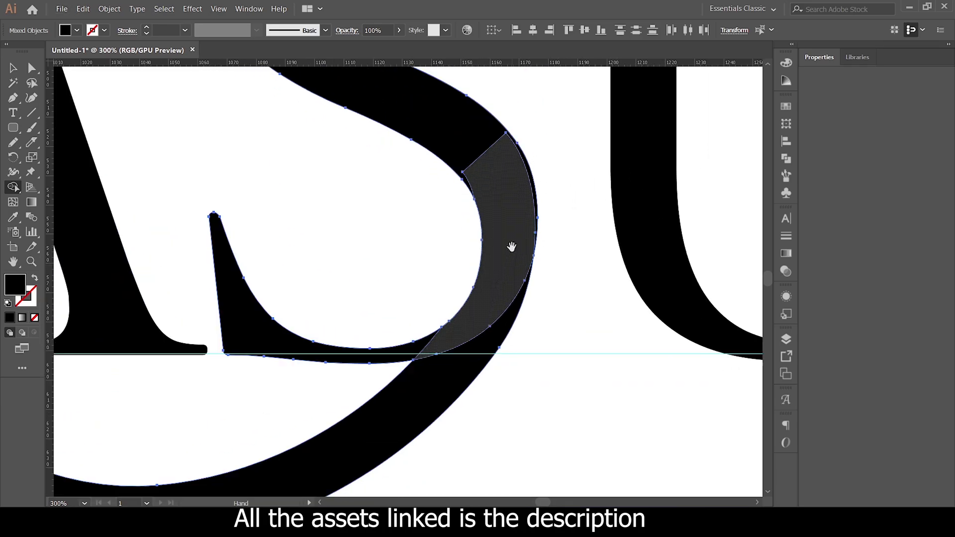
- Merge the swash's upper piece into the S and nudge the outer join anchor
{"action": "left_click", "coordinate": [534, 182]}
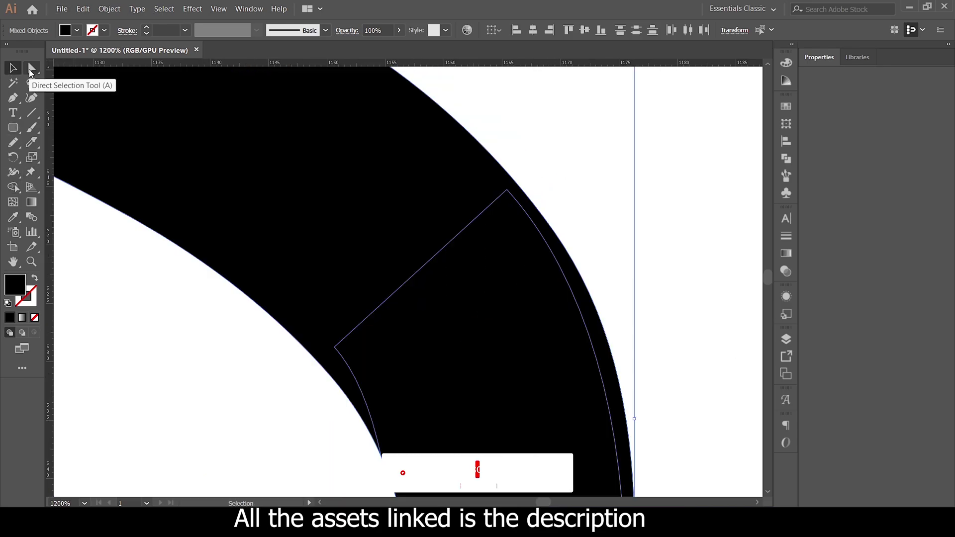
{"action": "left_click", "coordinate": [30, 70]}
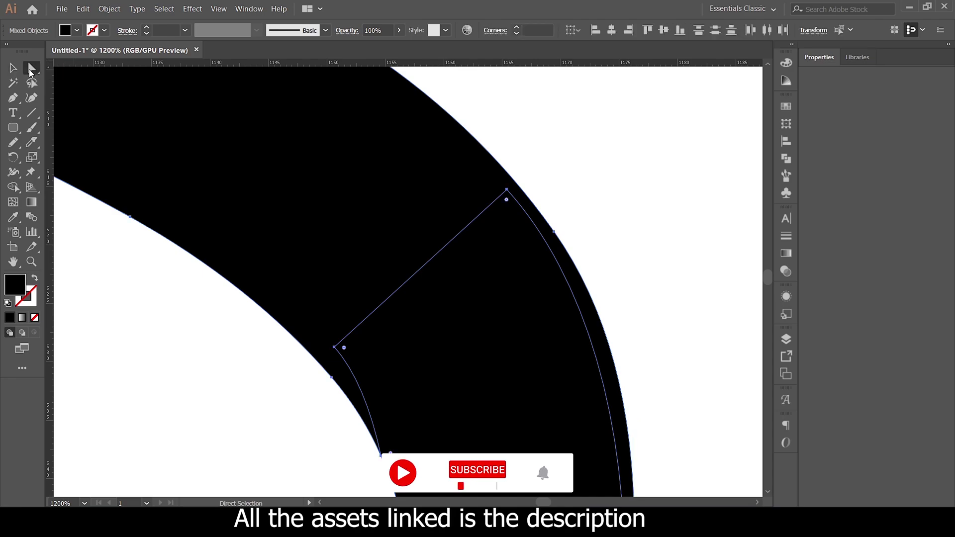
{"action": "left_click", "coordinate": [507, 191]}
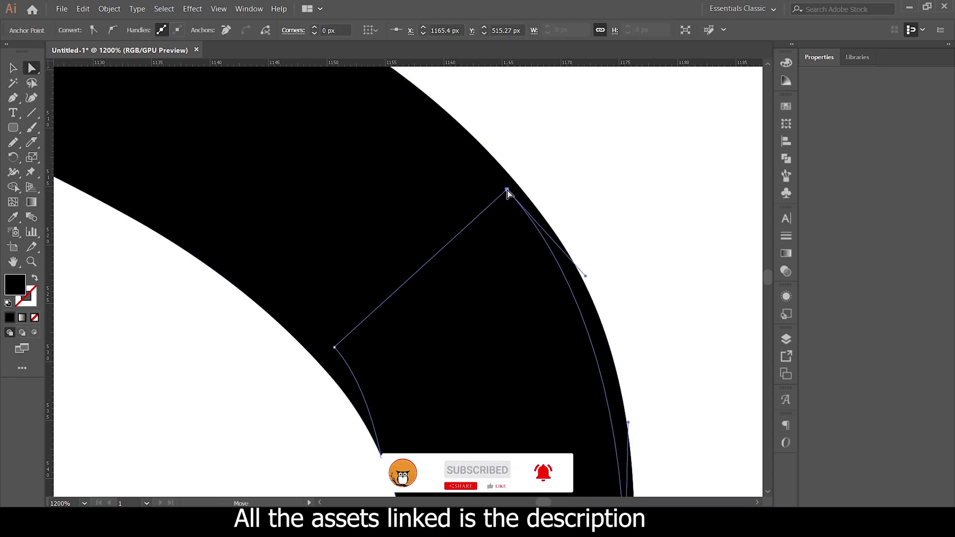
{"action": "left_click_drag", "start_coordinate": [507, 191], "coordinate": [507, 188]}
{"action": "left_click", "coordinate": [508, 192]}
- Drag the inner join anchor to smooth the S curve, then pan to the R's leg
{"action": "scroll", "coordinate": [572, 177], "scroll_direction": "down", "scroll_amount": 5}
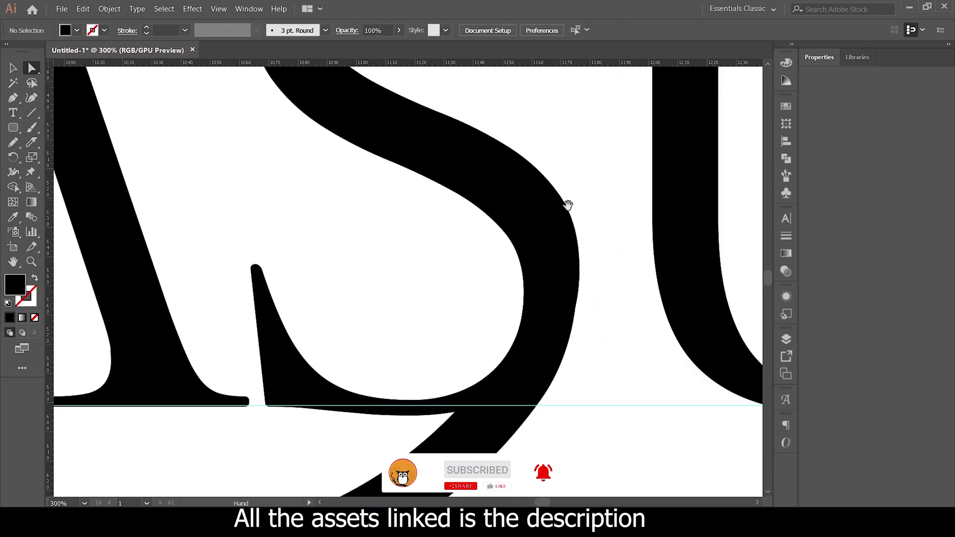
{"action": "scroll", "coordinate": [565, 203], "scroll_direction": "down", "scroll_amount": 1}
{"action": "scroll", "coordinate": [500, 213], "scroll_direction": "up", "scroll_amount": 2}
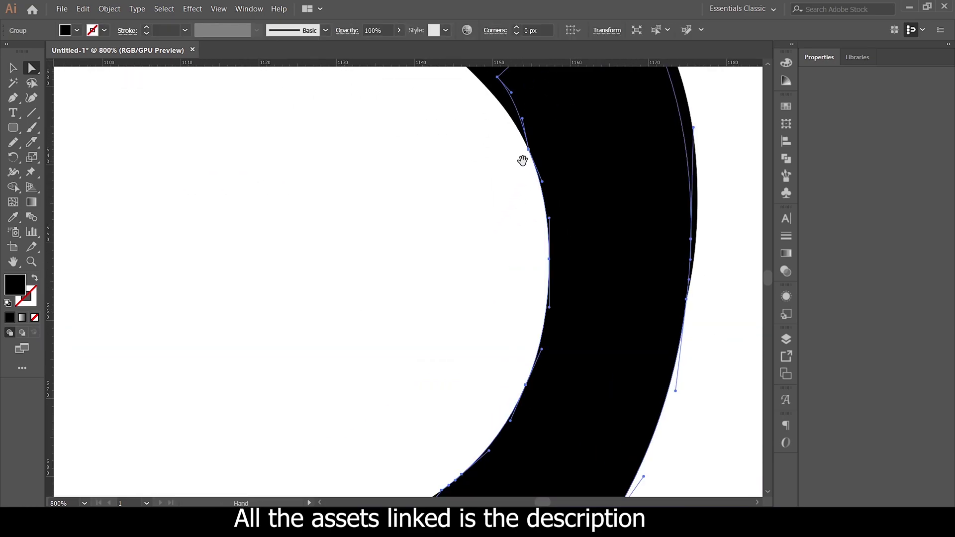
{"action": "scroll", "coordinate": [522, 158], "scroll_direction": "up", "scroll_amount": 2}
{"action": "scroll", "coordinate": [452, 284], "scroll_direction": "up", "scroll_amount": 1}
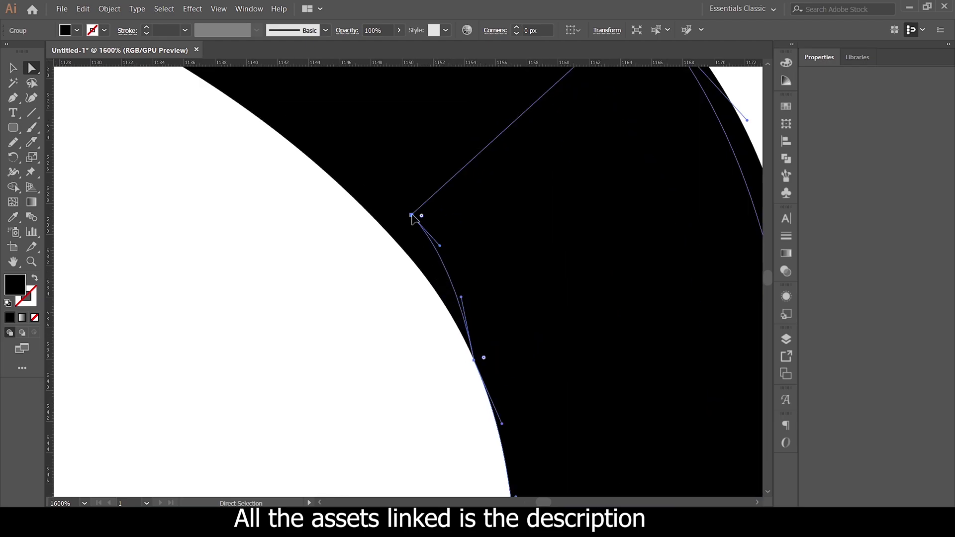
{"action": "left_click_drag", "start_coordinate": [412, 216], "coordinate": [464, 193]}
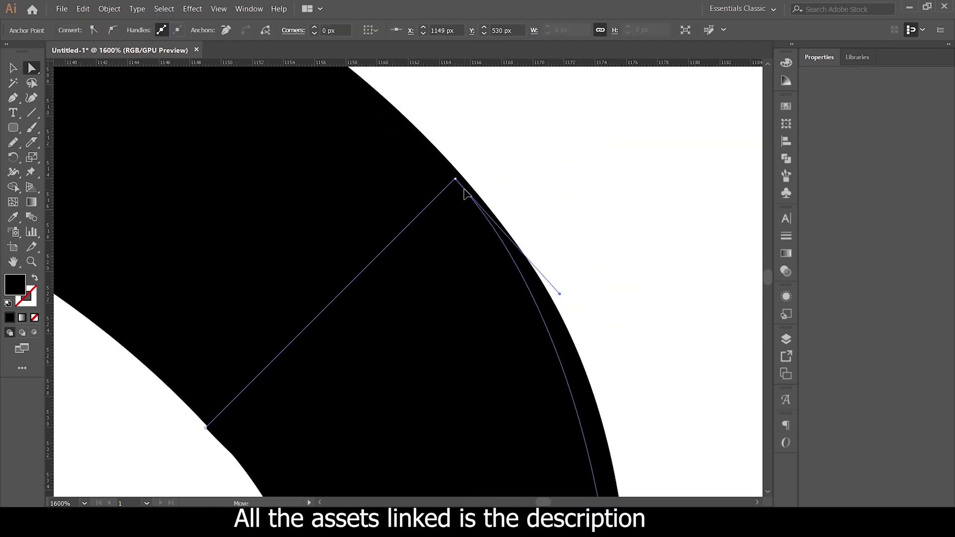
{"action": "scroll", "coordinate": [469, 188], "scroll_direction": "down", "scroll_amount": 2}
{"action": "scroll", "coordinate": [437, 314], "scroll_direction": "down", "scroll_amount": 1}
{"action": "scroll", "coordinate": [526, 239], "scroll_direction": "down", "scroll_amount": 1}
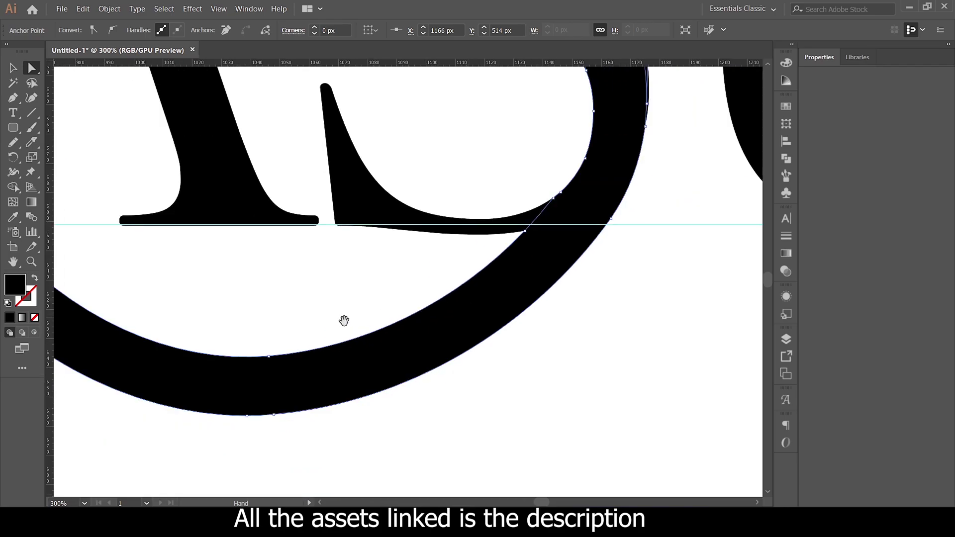
{"action": "scroll", "coordinate": [343, 320], "scroll_direction": "down", "scroll_amount": 1}
{"action": "left_click_drag", "start_coordinate": [188, 203], "coordinate": [287, 266]}
- Pan to the R's leg and switch to the Shape Builder tool with Shift+M
{"action": "left_click_drag", "start_coordinate": [220, 209], "coordinate": [324, 332]}
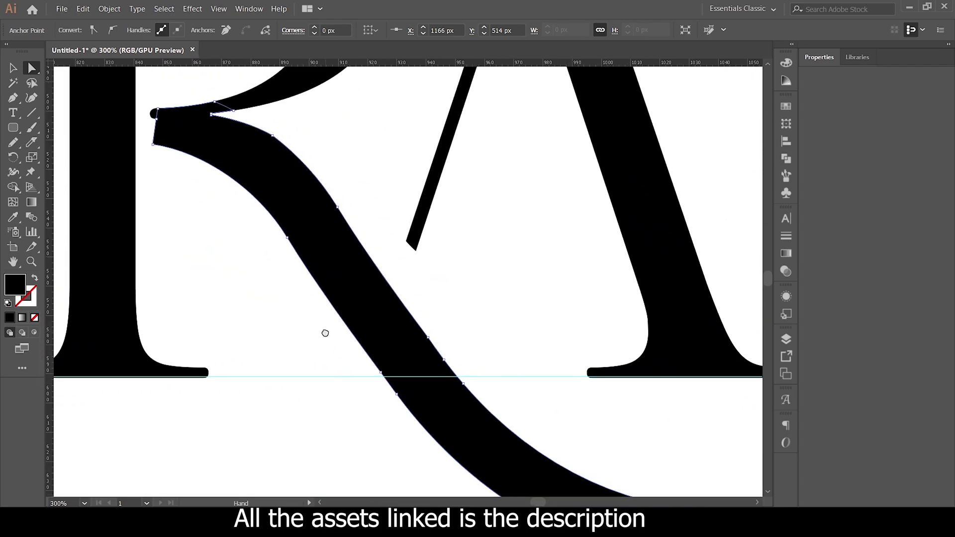
{"action": "key", "text": "ctrl+a"}
{"action": "scroll", "coordinate": [411, 352], "scroll_direction": "down", "scroll_amount": 3}
{"action": "key", "text": "shift+m"}
{"action": "scroll", "coordinate": [379, 241], "scroll_direction": "up", "scroll_amount": 3}
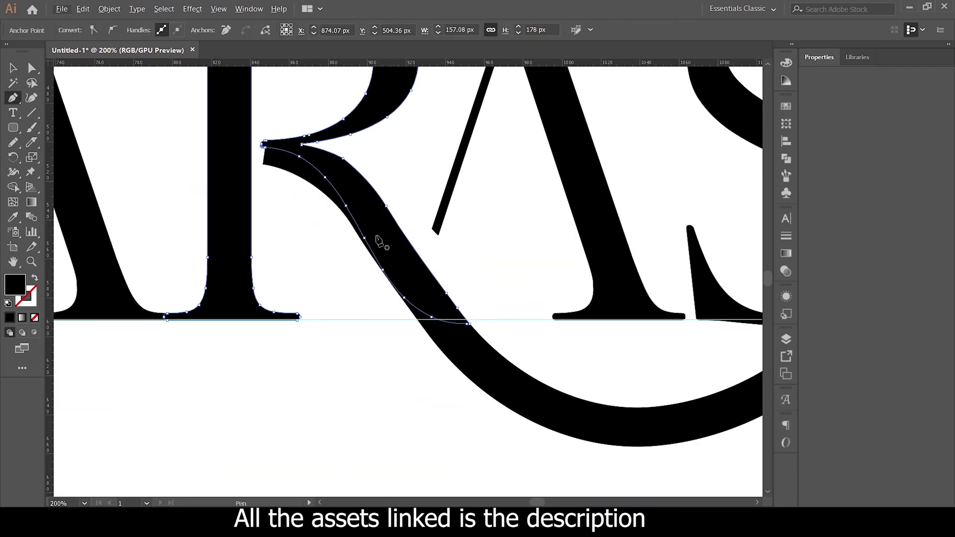
{"action": "scroll", "coordinate": [236, 284], "scroll_direction": "up", "scroll_amount": 2}
{"action": "scroll", "coordinate": [489, 322], "scroll_direction": "down", "scroll_amount": 2}
{"action": "scroll", "coordinate": [490, 321], "scroll_direction": "down", "scroll_amount": 1}
{"action": "scroll", "coordinate": [416, 264], "scroll_direction": "down", "scroll_amount": 3}
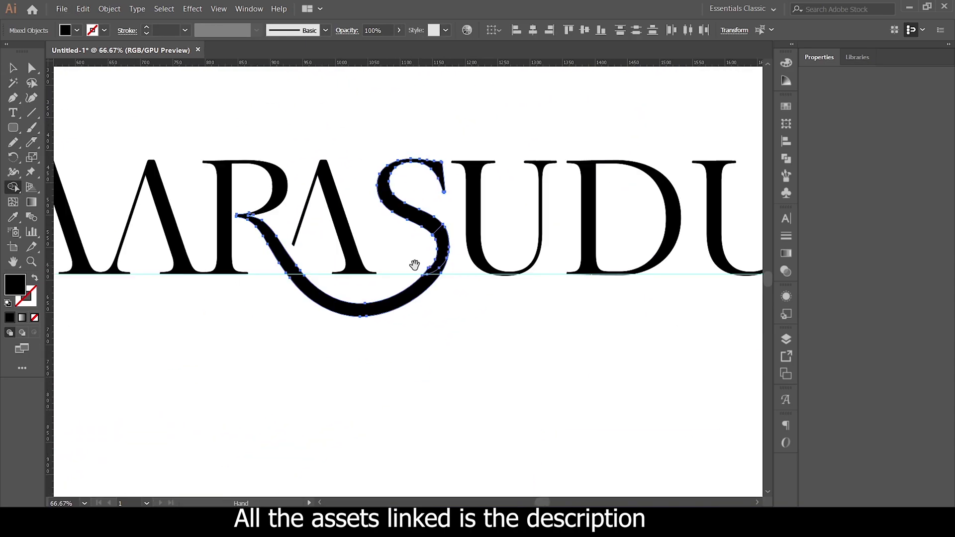
{"action": "scroll", "coordinate": [327, 250], "scroll_direction": "up", "scroll_amount": 1}
{"action": "scroll", "coordinate": [326, 250], "scroll_direction": "down", "scroll_amount": 2}
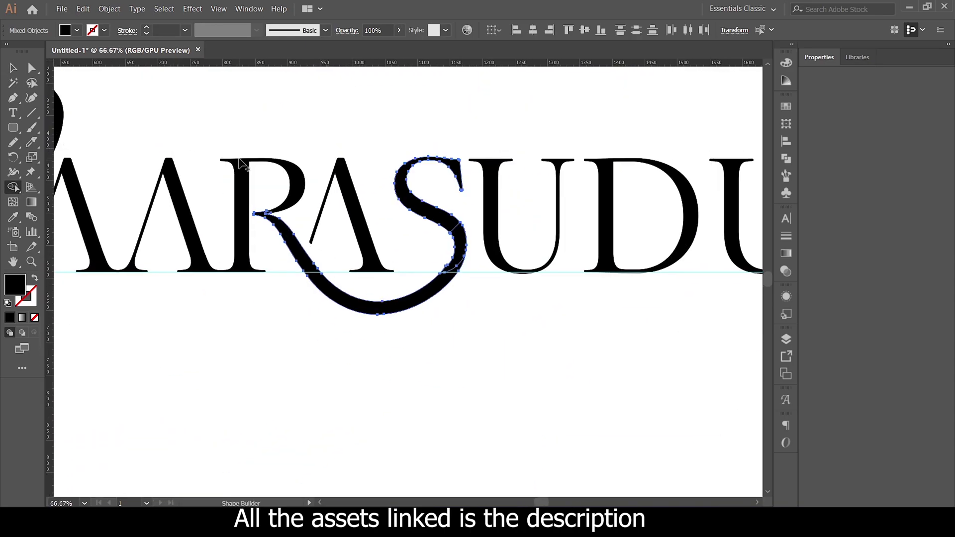
{"action": "scroll", "coordinate": [239, 159], "scroll_direction": "up", "scroll_amount": 2}
{"action": "scroll", "coordinate": [256, 181], "scroll_direction": "up", "scroll_amount": 1}
{"action": "scroll", "coordinate": [264, 220], "scroll_direction": "up", "scroll_amount": 1}
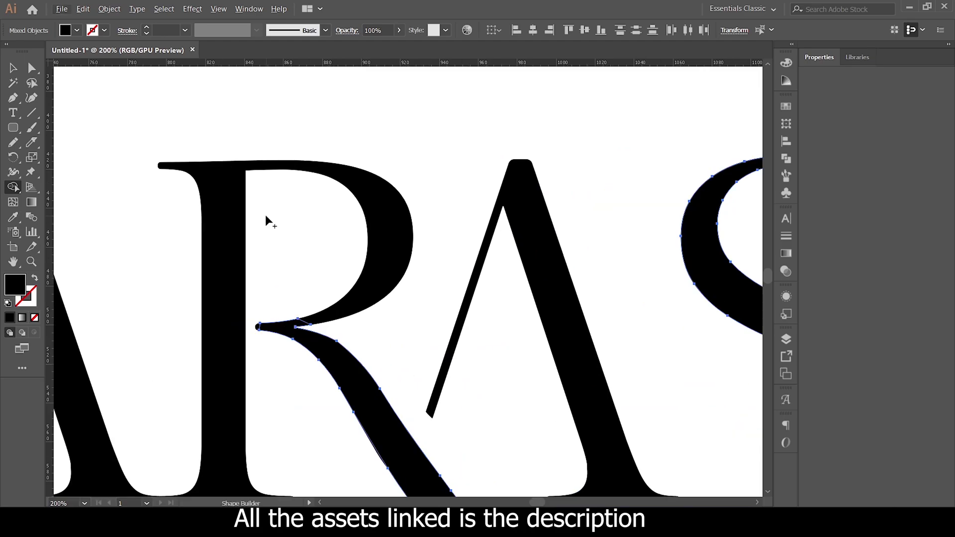
- Select the R together with the S and swash, then merge the R's tail into the swash
{"action": "left_click", "coordinate": [15, 69]}
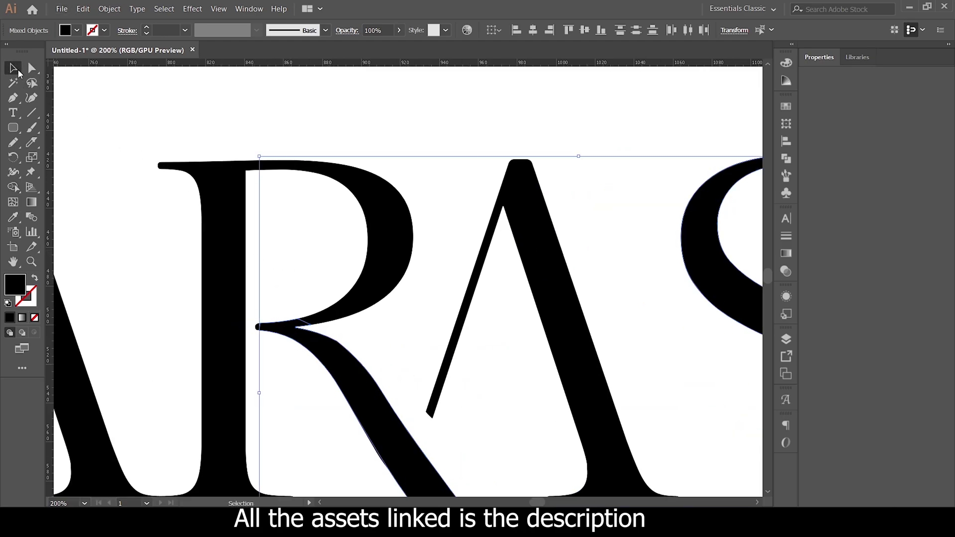
{"action": "scroll", "coordinate": [311, 147], "scroll_direction": "down", "scroll_amount": 2}
{"action": "left_click", "coordinate": [333, 219]}
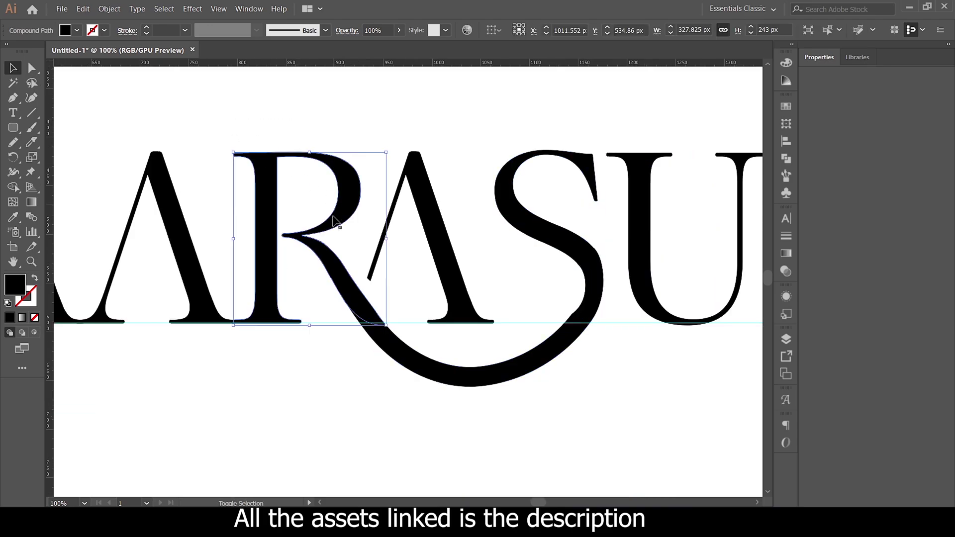
{"action": "left_click_drag", "start_coordinate": [436, 359], "coordinate": [436, 357]}
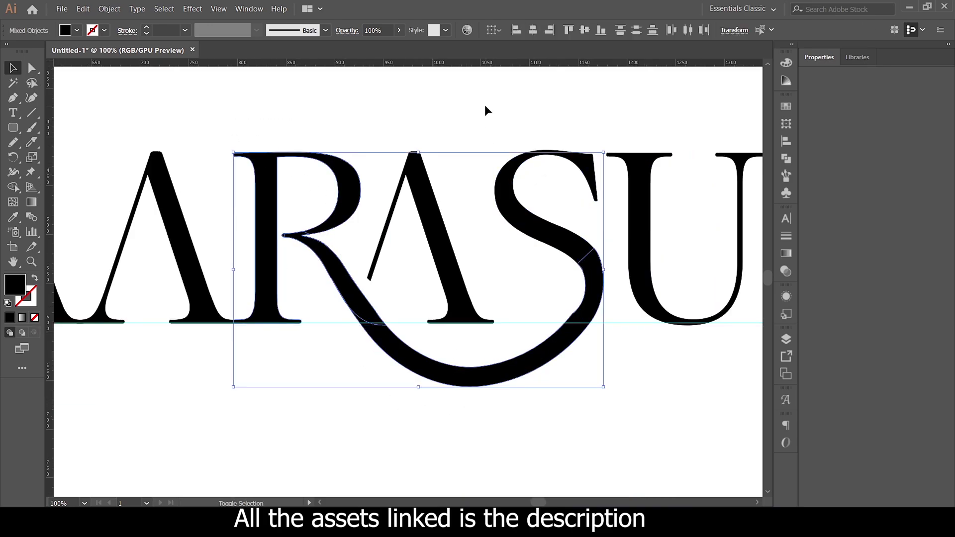
{"action": "left_click_drag", "start_coordinate": [487, 109], "coordinate": [565, 234]}
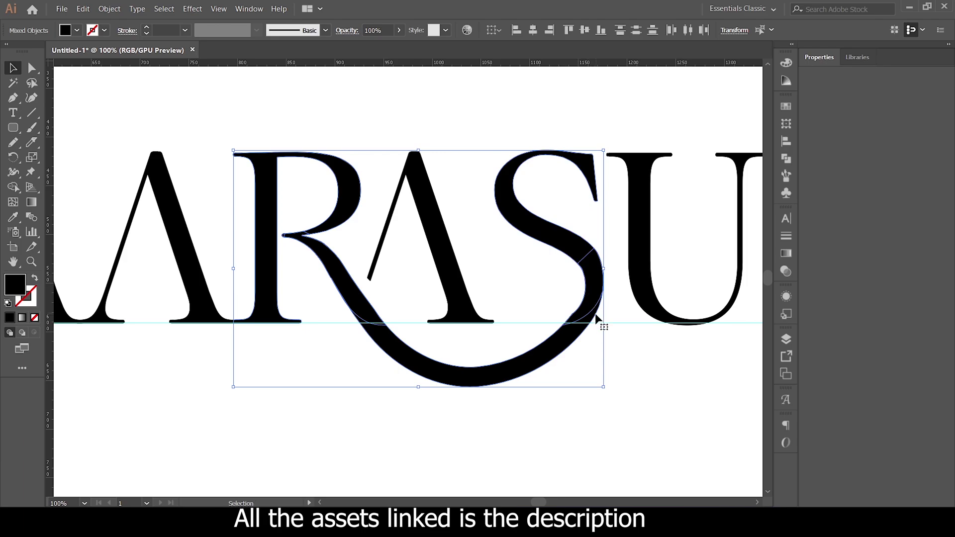
{"action": "scroll", "coordinate": [587, 321], "scroll_direction": "up", "scroll_amount": 2, "text": "alt"}
{"action": "scroll", "coordinate": [523, 314], "scroll_direction": "down", "scroll_amount": 2, "text": "alt"}
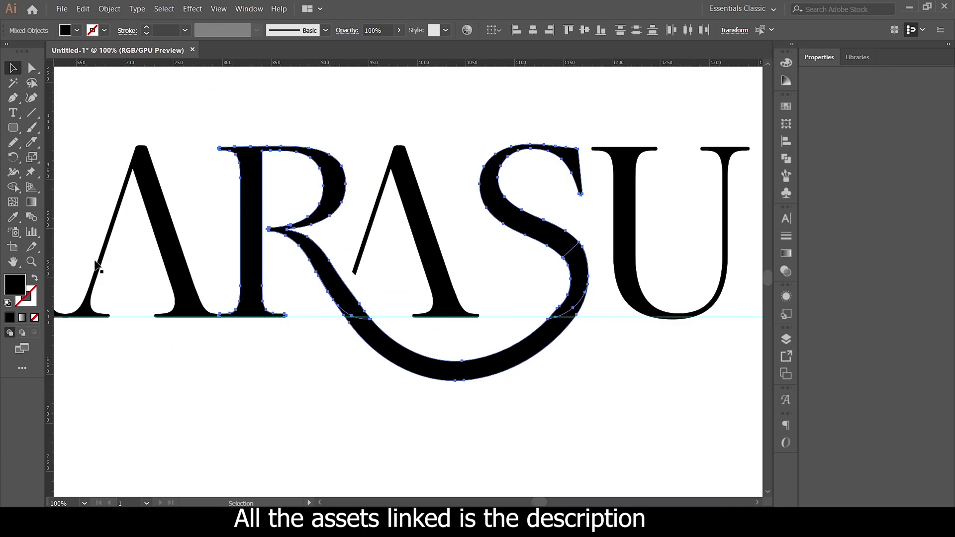
{"action": "left_click", "coordinate": [13, 187]}
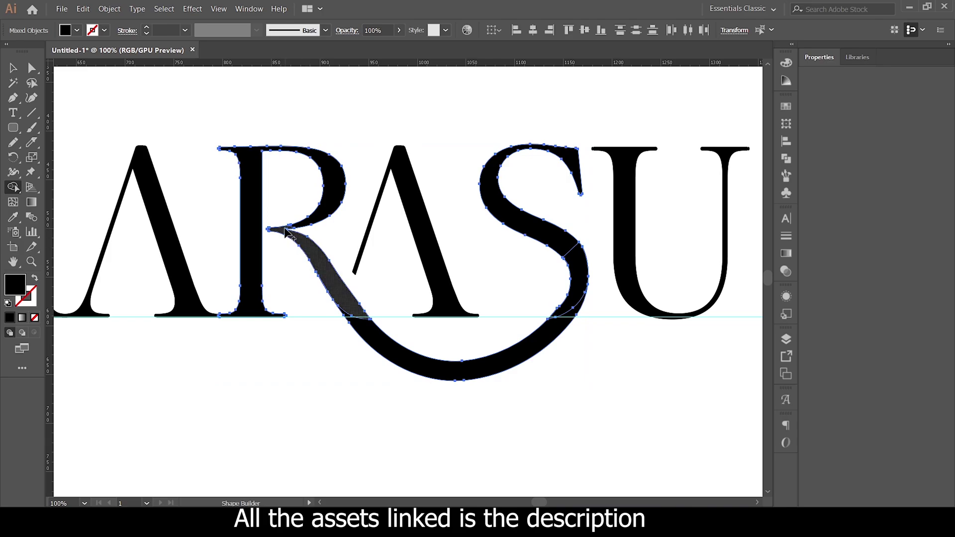
{"action": "left_click", "coordinate": [286, 231]}
{"action": "scroll", "coordinate": [599, 294], "scroll_direction": "down", "scroll_amount": 1, "text": "alt"}
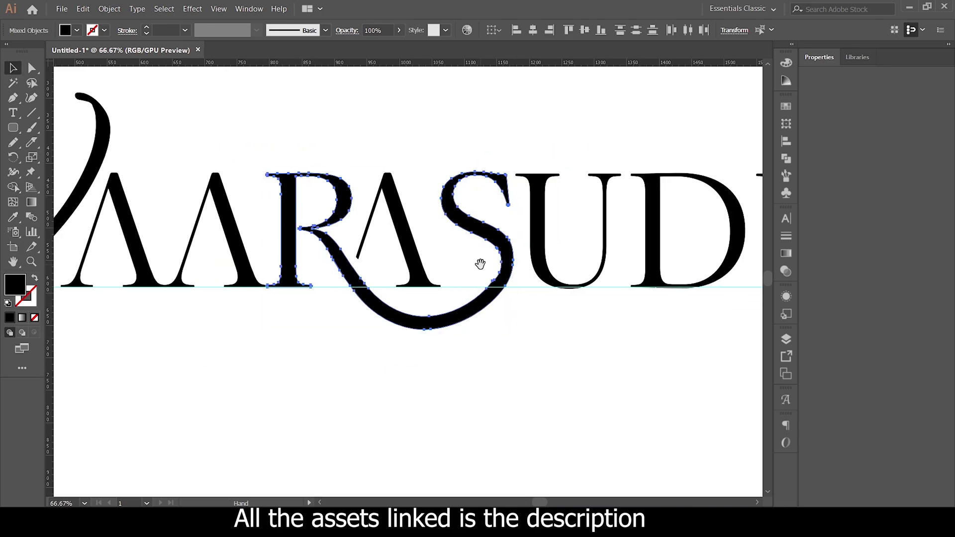
{"action": "scroll", "coordinate": [527, 277], "scroll_direction": "up", "scroll_amount": 2}
{"action": "scroll", "coordinate": [488, 262], "scroll_direction": "up", "scroll_amount": 1}
{"action": "scroll", "coordinate": [392, 259], "scroll_direction": "up", "scroll_amount": 1}
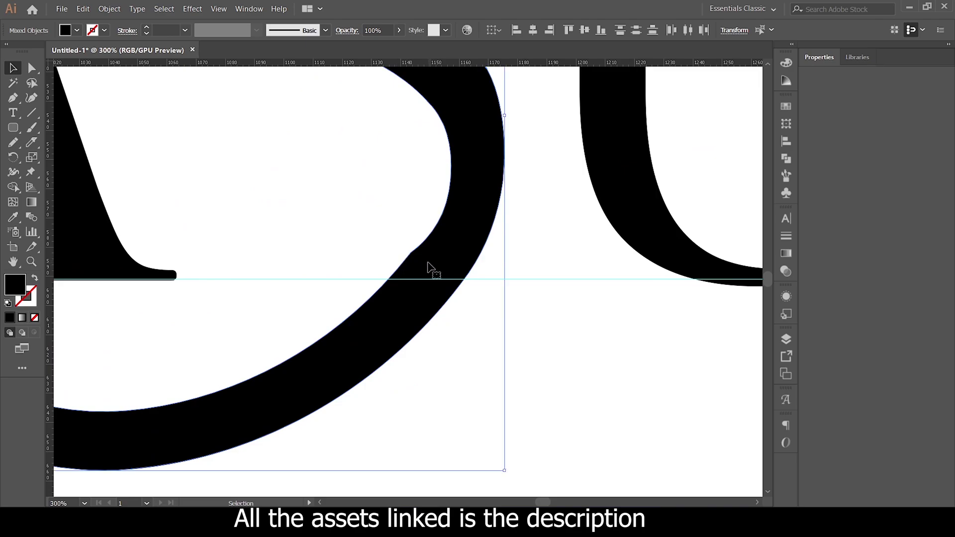
{"action": "key", "text": "p"}
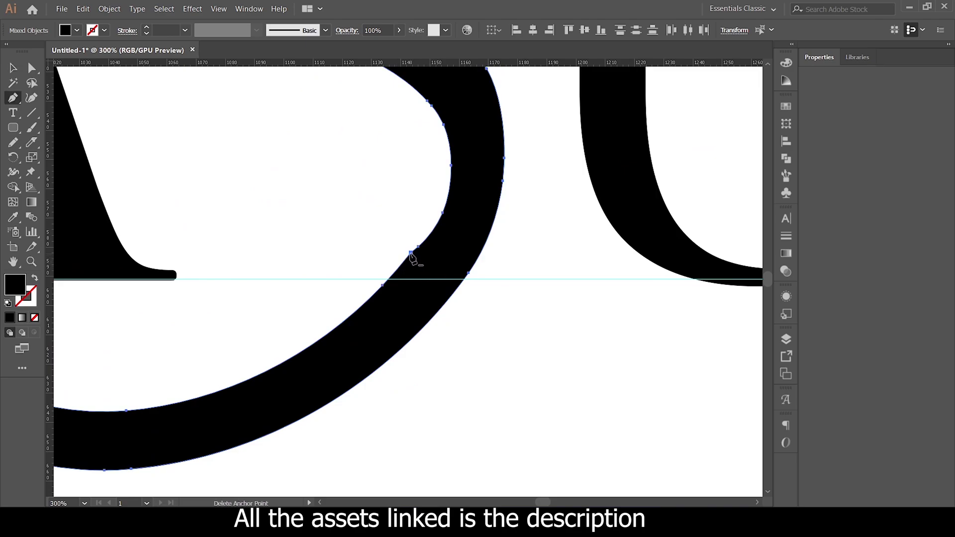
{"action": "left_click", "coordinate": [411, 254]}
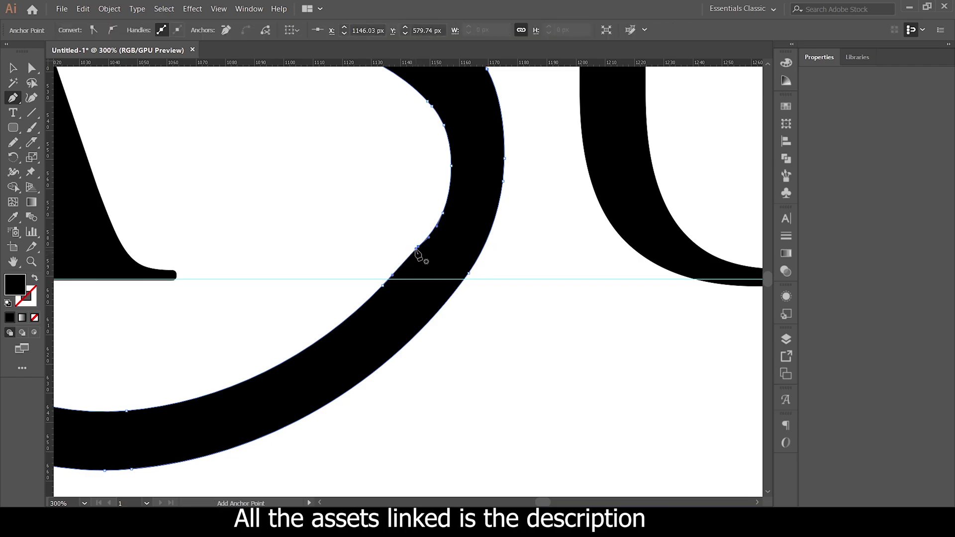
{"action": "mouse_move", "coordinate": [417, 251]}
{"action": "left_mouse_down"}
{"action": "mouse_move", "coordinate": [441, 238]}
{"action": "mouse_move", "coordinate": [401, 279]}
{"action": "left_mouse_up"}
{"action": "key", "text": "ctrl+minus"}
{"action": "key", "text": "ctrl+minus"}
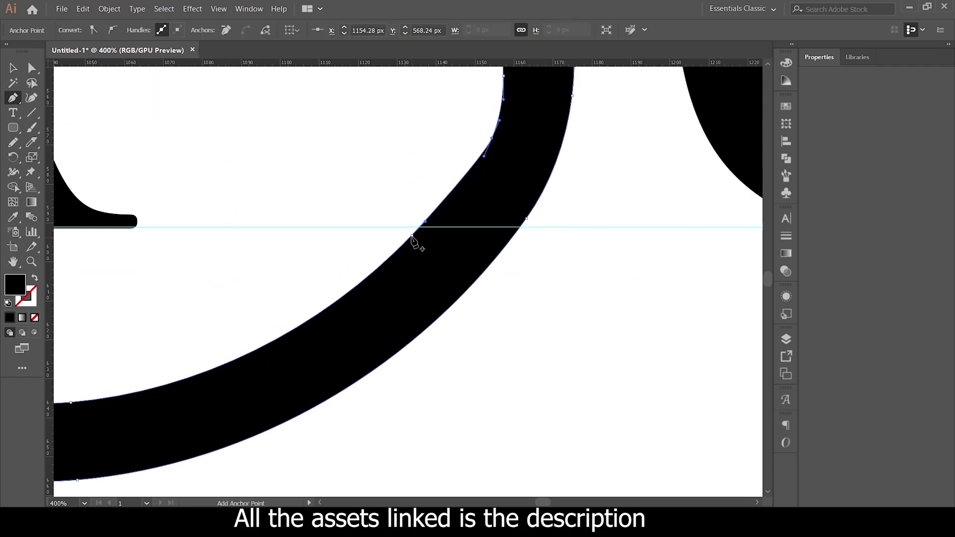
{"action": "key", "text": "ctrl+minus"}
{"action": "key", "text": "ctrl+minus"}
{"action": "key", "text": "ctrl+shift+a"}
{"action": "scroll", "coordinate": [463, 274], "scroll_direction": "up", "scroll_amount": 3}
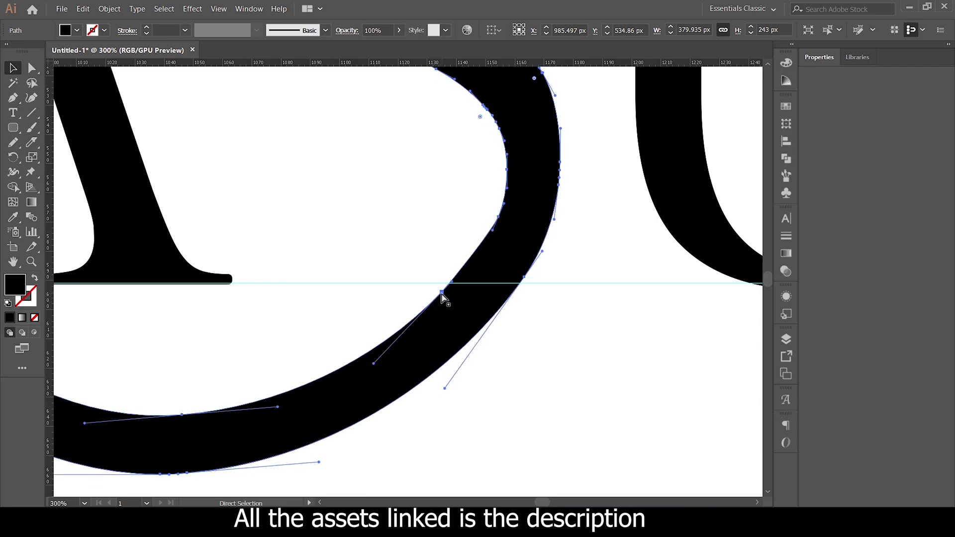
{"action": "key", "text": "ctrl+1"}
{"action": "key", "text": "v"}
{"action": "left_click", "coordinate": [331, 208]}
{"action": "key", "text": "a"}
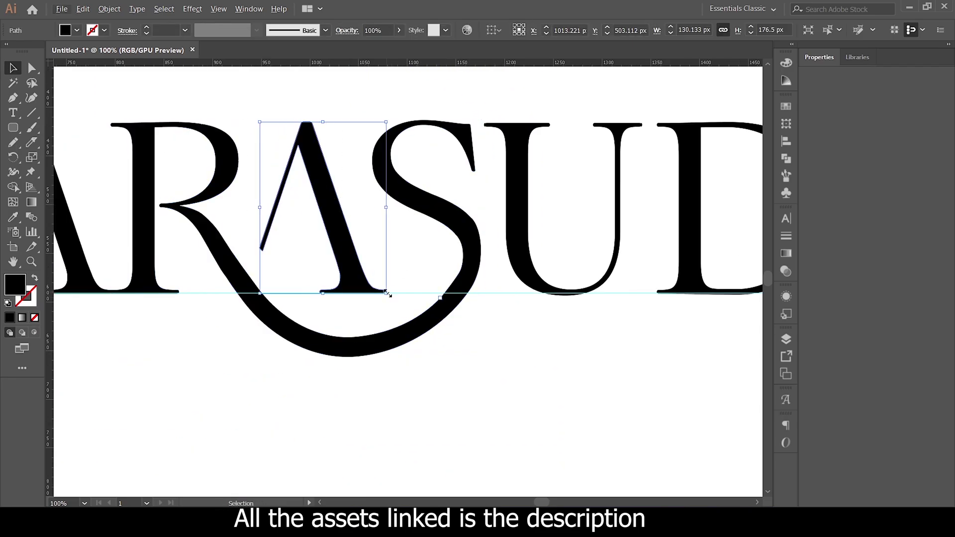
{"action": "scroll", "coordinate": [273, 224], "scroll_direction": "up", "scroll_amount": 3}
{"action": "scroll", "coordinate": [477, 322], "scroll_direction": "down", "scroll_amount": 4}
{"action": "scroll", "coordinate": [481, 259], "scroll_direction": "up", "scroll_amount": 3}
- Draw a curved Pen path from the V's base up over the first A, curling back down
{"action": "scroll", "coordinate": [480, 259], "scroll_direction": "down", "scroll_amount": 2}
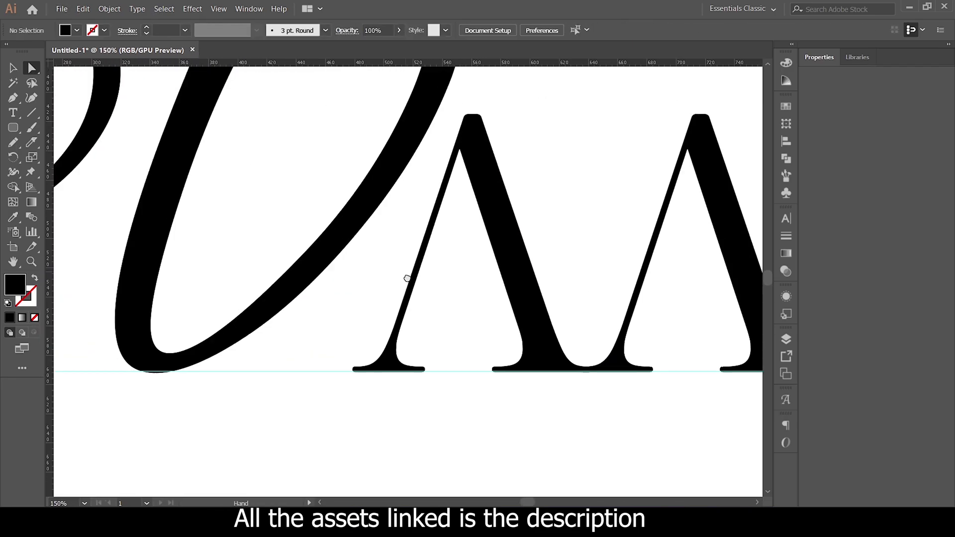
{"action": "scroll", "coordinate": [405, 277], "scroll_direction": "down", "scroll_amount": 2}
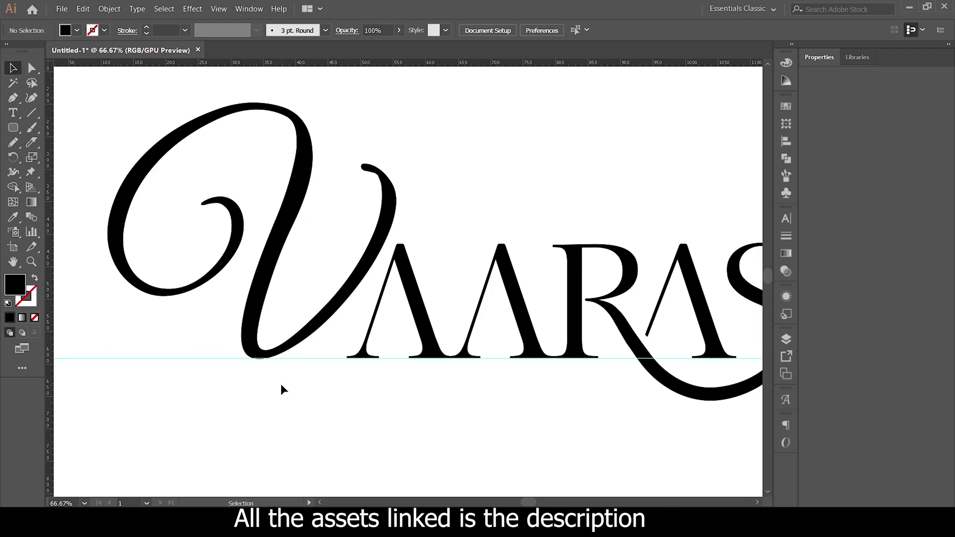
{"action": "key", "text": "p"}
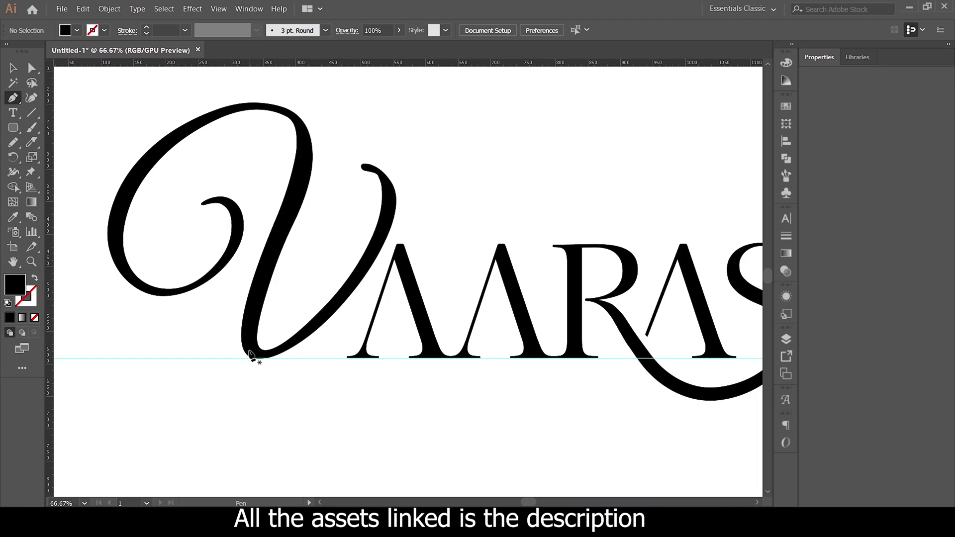
{"action": "left_click", "coordinate": [248, 350]}
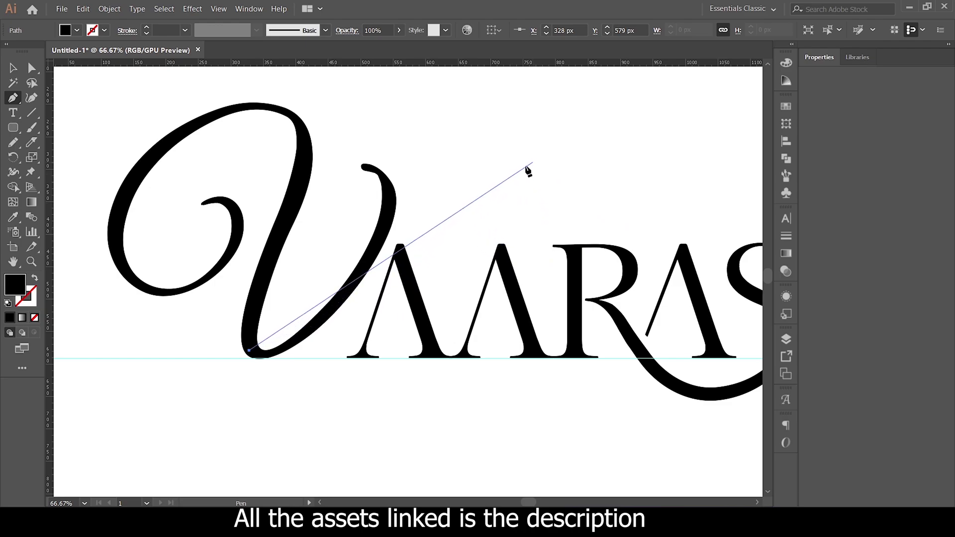
{"action": "left_click_drag", "start_coordinate": [468, 167], "coordinate": [561, 132]}
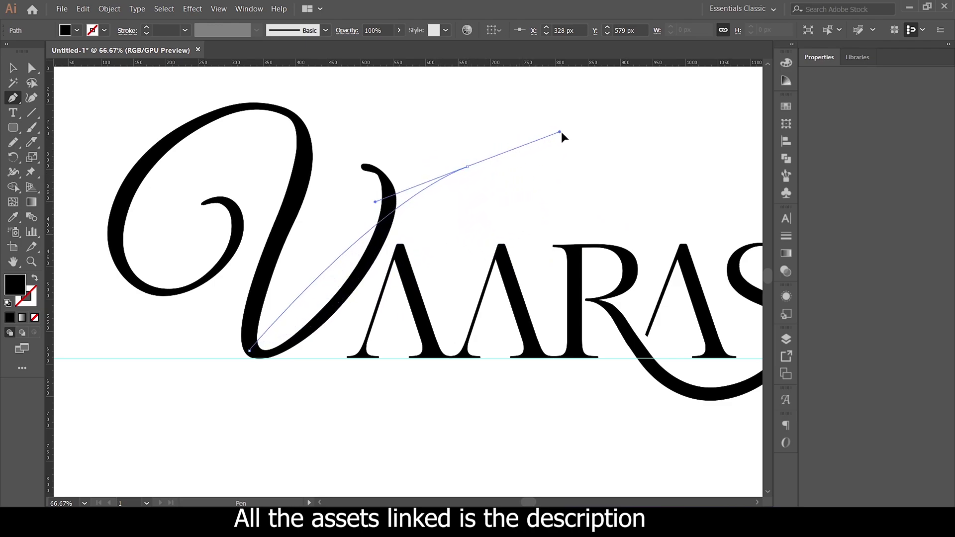
{"action": "left_click_drag", "start_coordinate": [524, 245], "coordinate": [498, 264]}
{"action": "left_click_drag", "start_coordinate": [345, 269], "coordinate": [411, 239]}
- Give the new path no fill and a black 20 pt stroke
{"action": "key", "text": "v"}
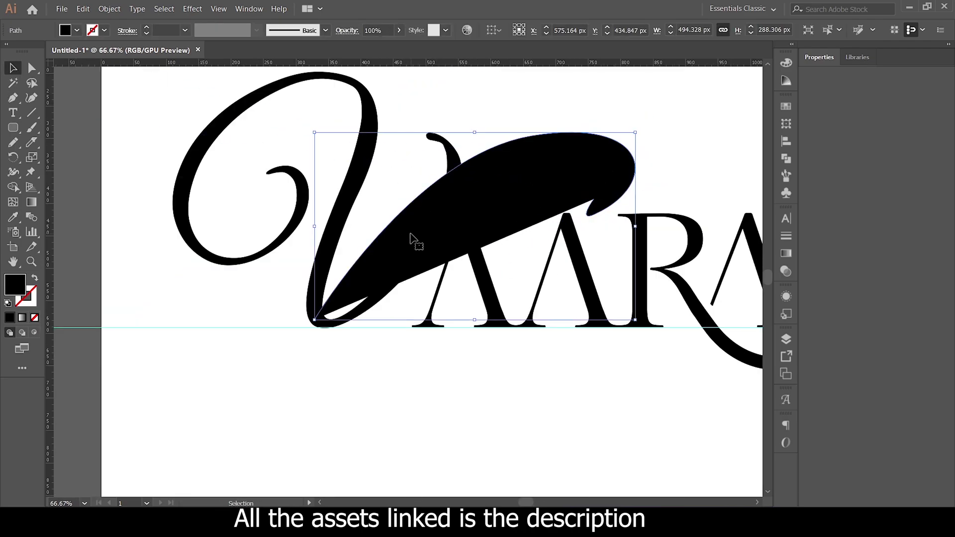
{"action": "left_click", "coordinate": [77, 30]}
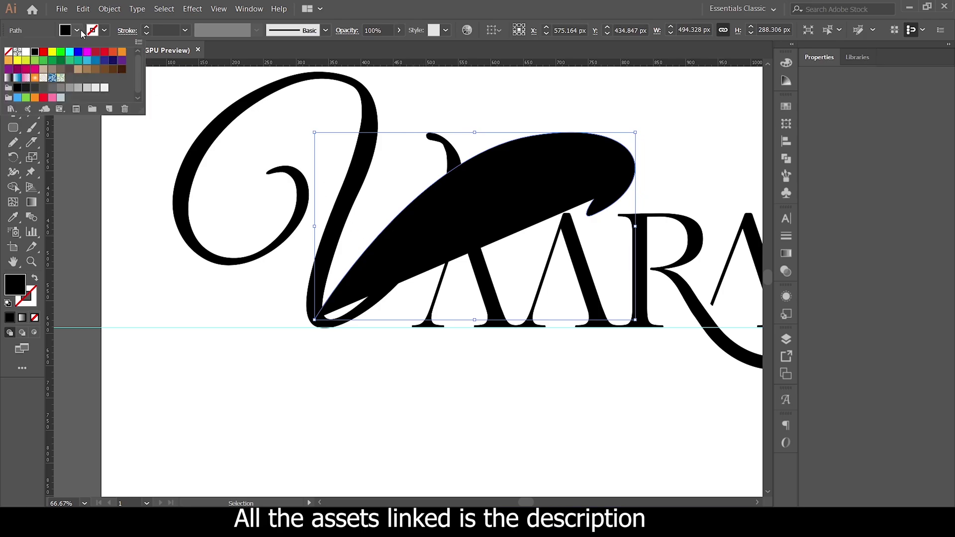
{"action": "left_click", "coordinate": [9, 52]}
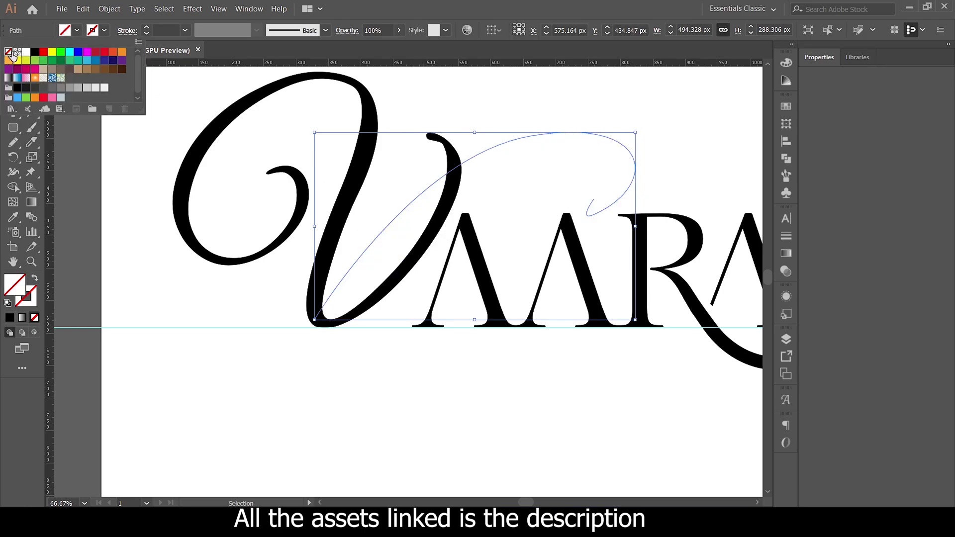
{"action": "left_click", "coordinate": [104, 31]}
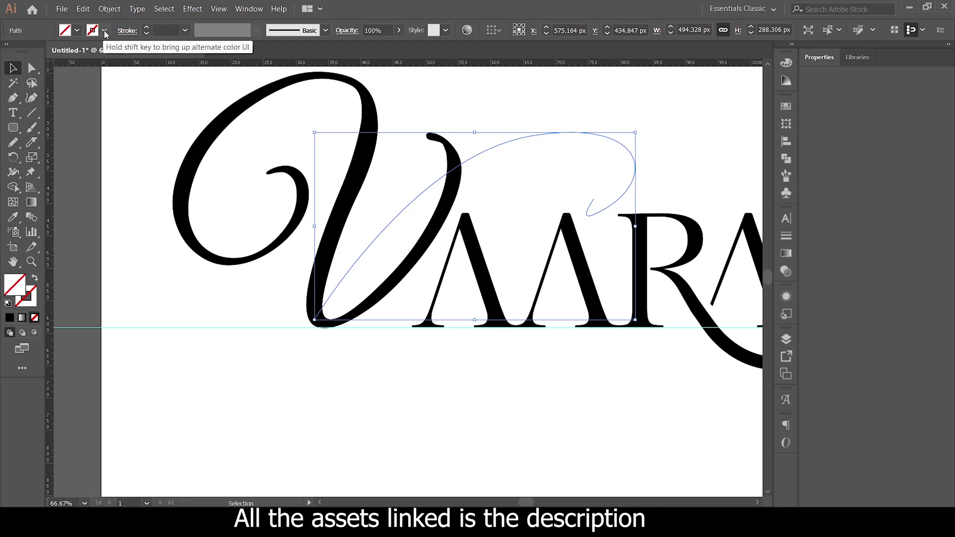
{"action": "left_click", "coordinate": [104, 31]}
{"action": "left_click", "coordinate": [36, 52]}
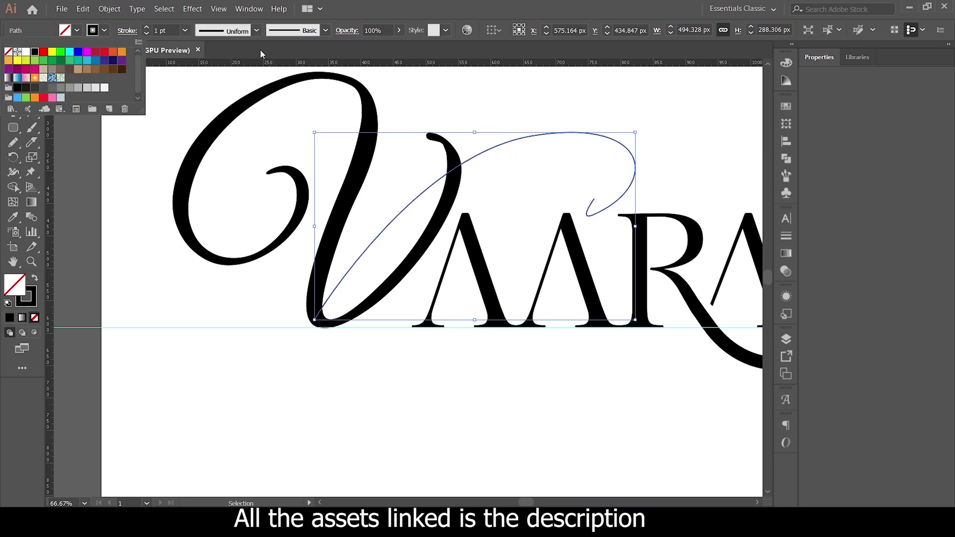
{"action": "left_click", "coordinate": [159, 31]}
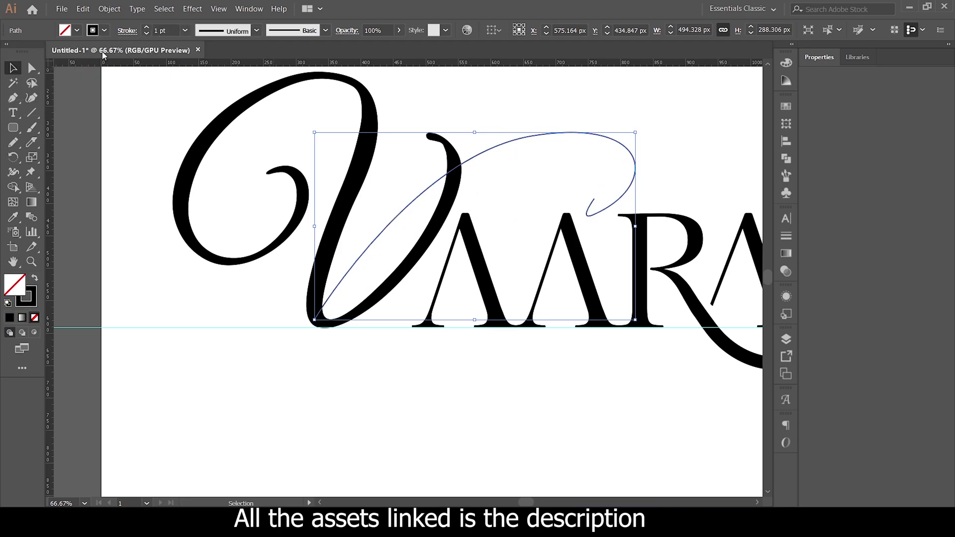
{"action": "left_click", "coordinate": [158, 31]}
{"action": "type", "text": "20"}
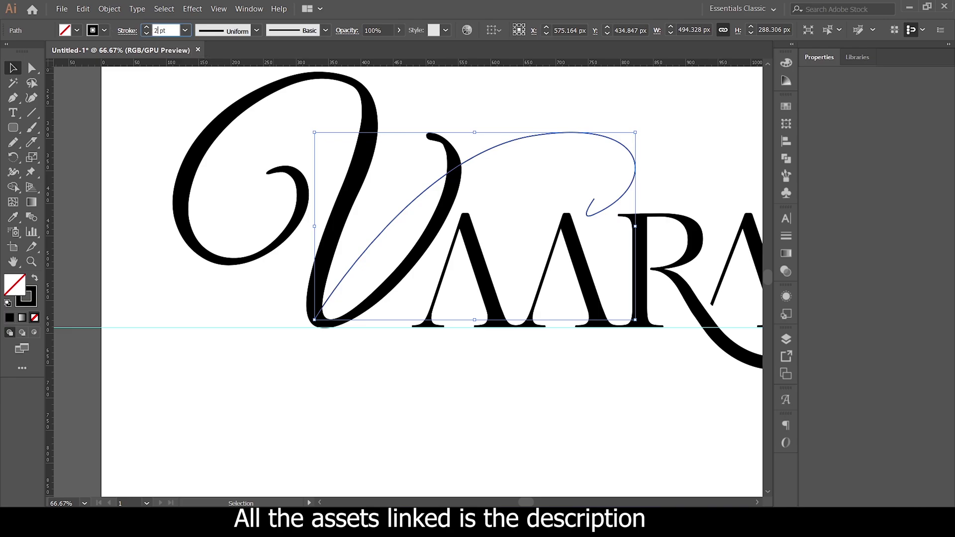
{"action": "key", "text": "Return"}
- Reselect the V swash and expand its stroke into a filled shape
{"action": "key", "text": "p"}
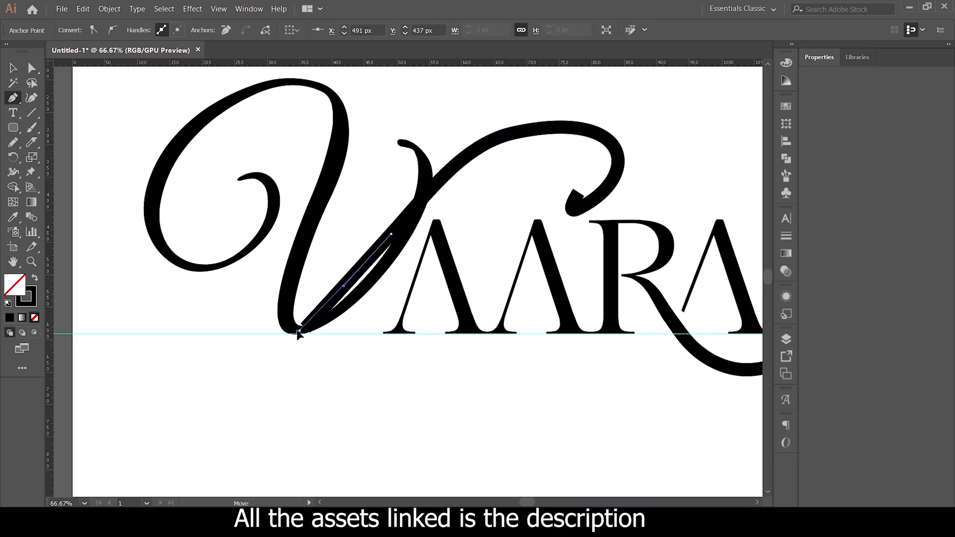
{"action": "left_click", "coordinate": [514, 133], "text": "ctrl"}
{"action": "key", "text": "v"}
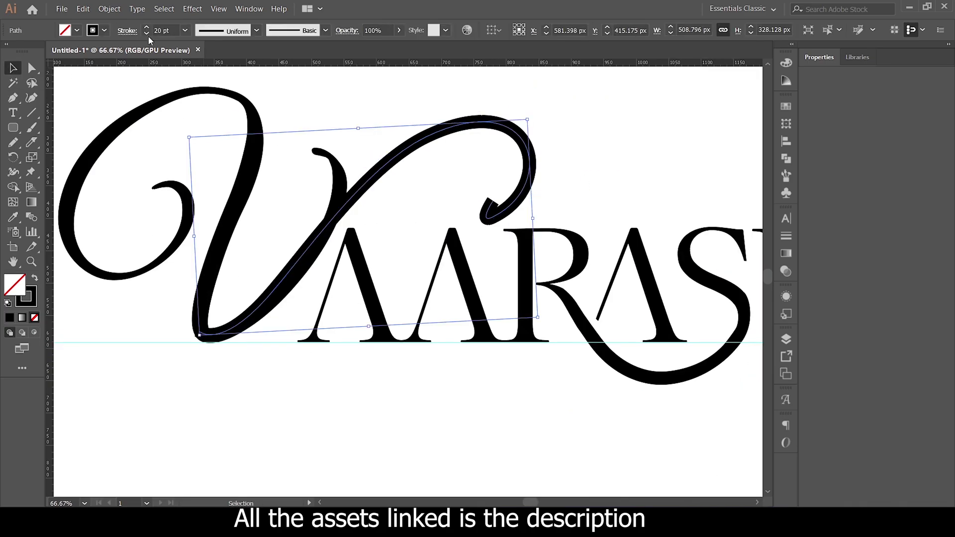
{"action": "key", "text": "ctrl+minus"}
{"action": "left_click", "coordinate": [571, 136]}
{"action": "left_click", "coordinate": [557, 160]}
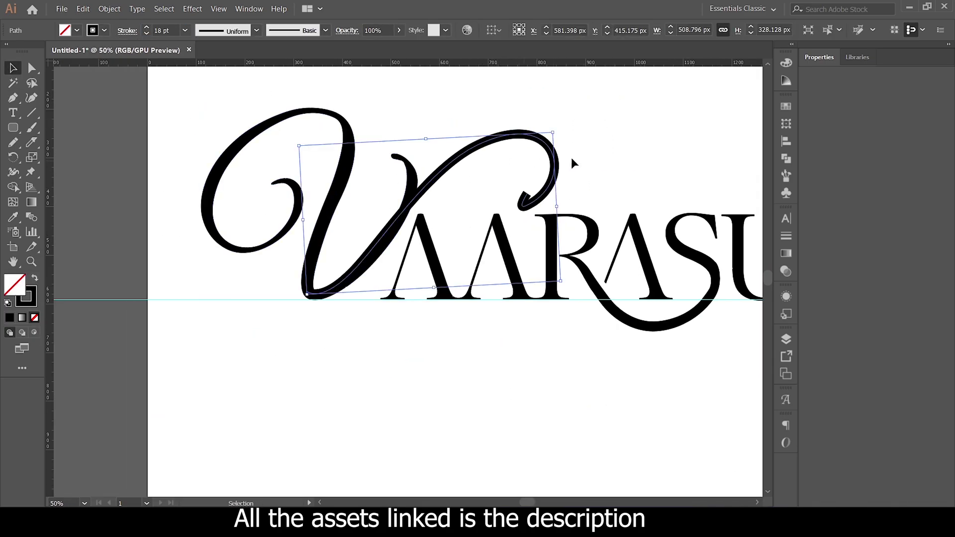
{"action": "left_click", "coordinate": [110, 9]}
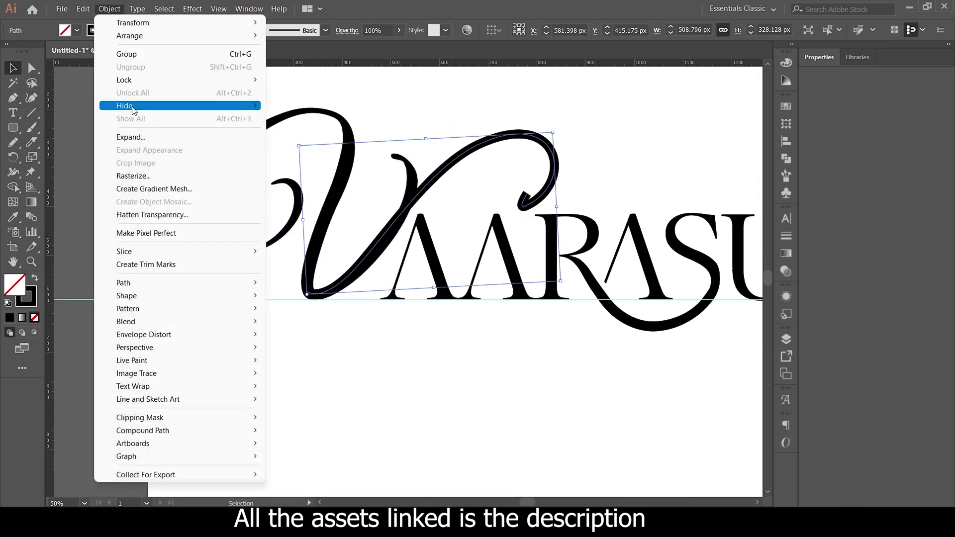
{"action": "left_click", "coordinate": [135, 140]}
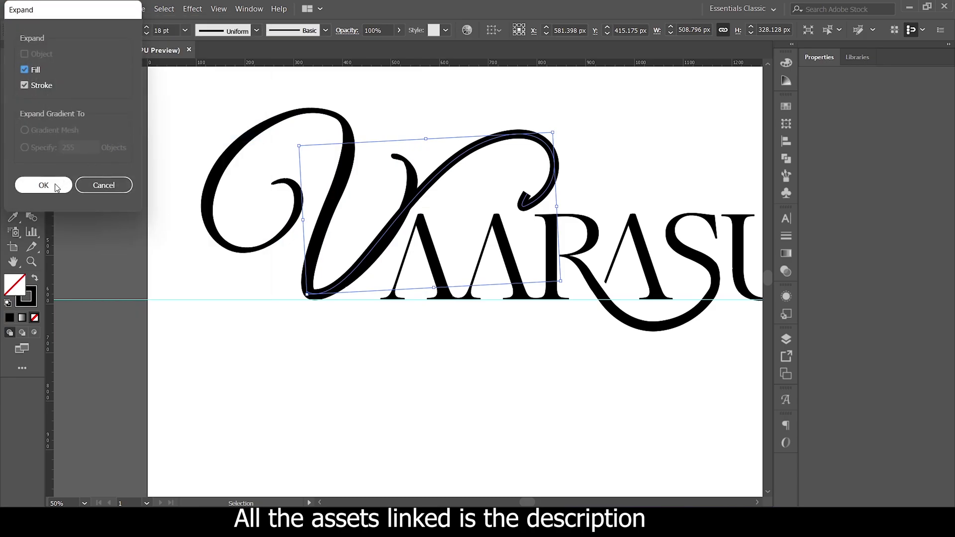
{"action": "left_click", "coordinate": [33, 183]}
- Select the whole VAARASUDU logo and paste it into Photoshop as a shape layer
{"action": "left_click", "coordinate": [590, 156]}
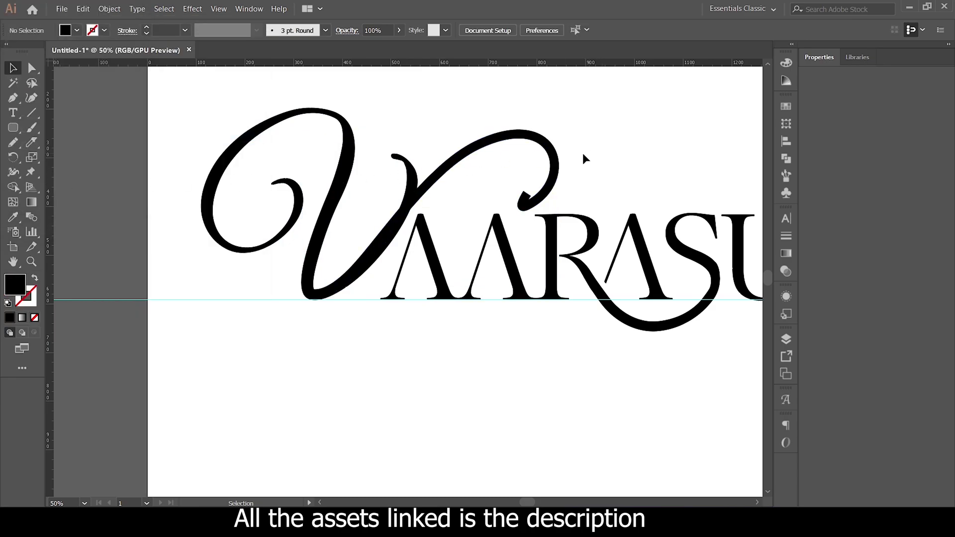
{"action": "scroll", "coordinate": [538, 142], "scroll_direction": "up", "scroll_amount": 2}
{"action": "scroll", "coordinate": [631, 134], "scroll_direction": "down", "scroll_amount": 2}
{"action": "left_click_drag", "start_coordinate": [678, 90], "coordinate": [381, 158]}
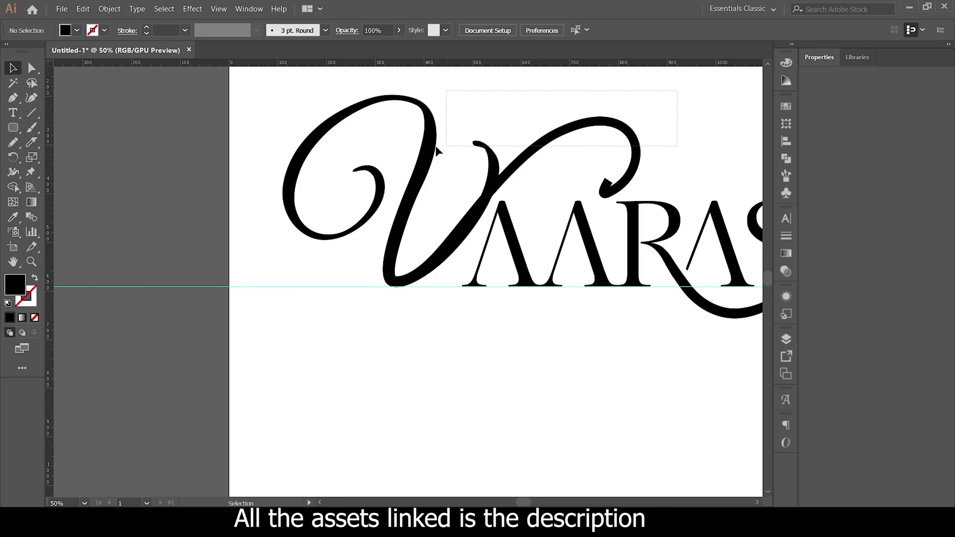
{"action": "left_click", "coordinate": [11, 188]}
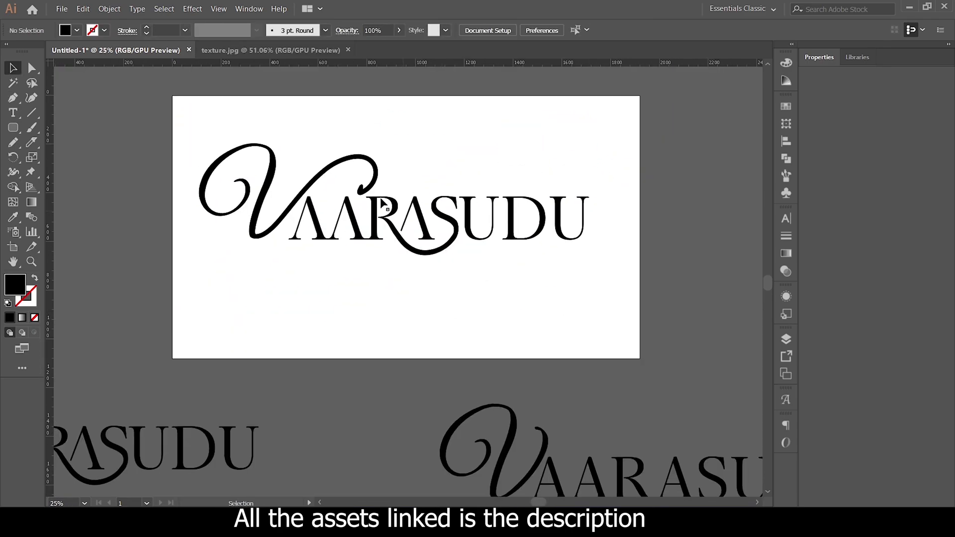
{"action": "left_click_drag", "start_coordinate": [181, 120], "coordinate": [467, 296]}
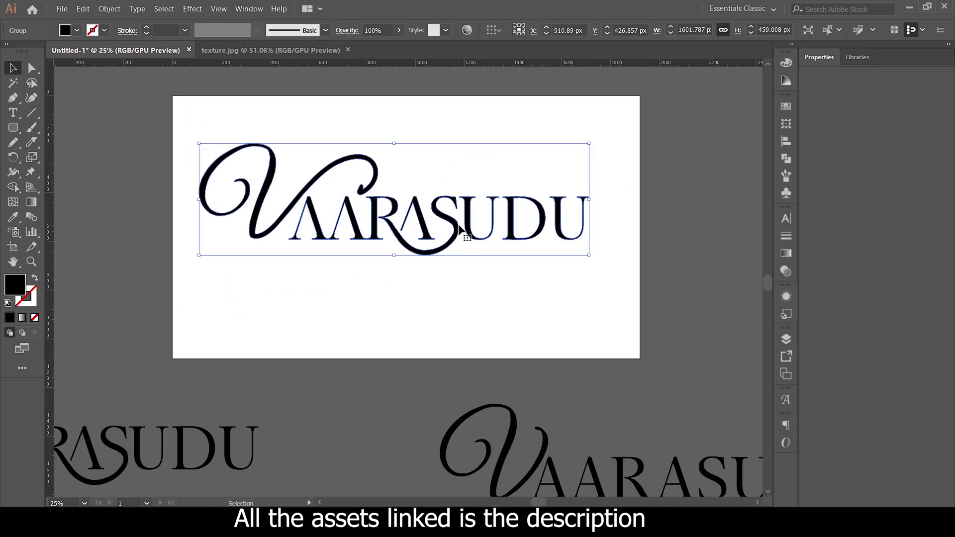
{"action": "left_click_drag", "start_coordinate": [468, 228], "coordinate": [472, 249]}
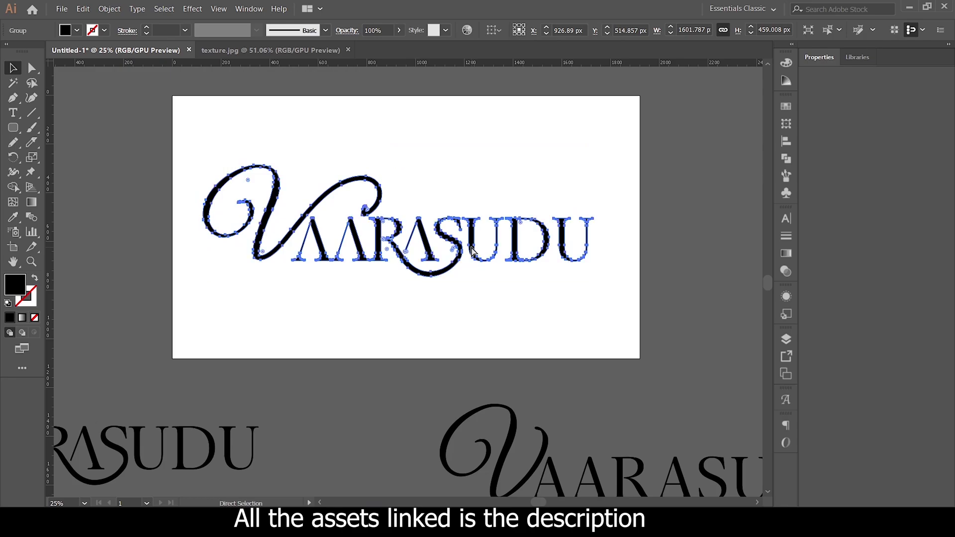
{"action": "key", "text": "ctrl+v"}
{"action": "key", "text": "Return"}
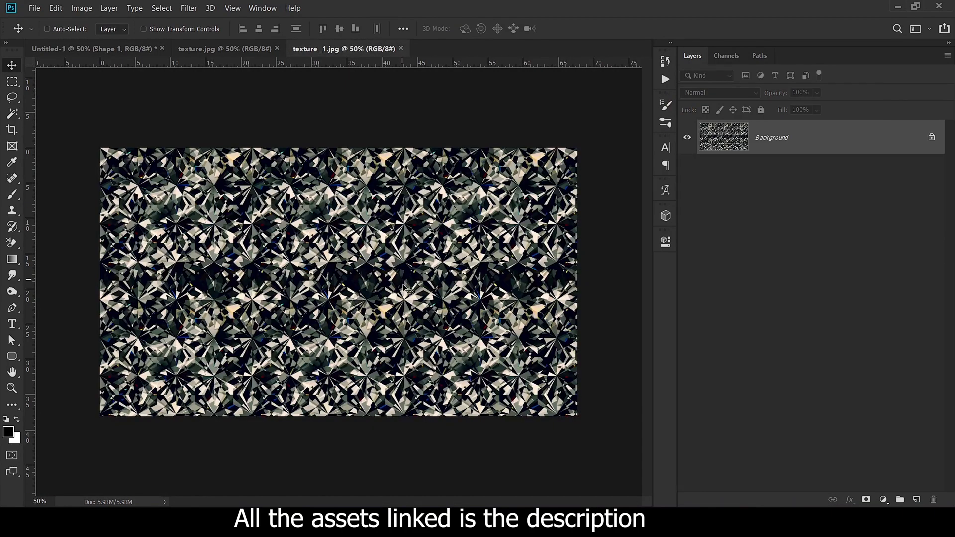
- Drag the diamond texture into the logo document as Layer 1 above the wordmark
{"action": "mouse_move", "coordinate": [407, 290]}
{"action": "left_mouse_down"}
{"action": "mouse_move", "coordinate": [365, 259]}
{"action": "mouse_move", "coordinate": [354, 271]}
{"action": "left_mouse_up"}
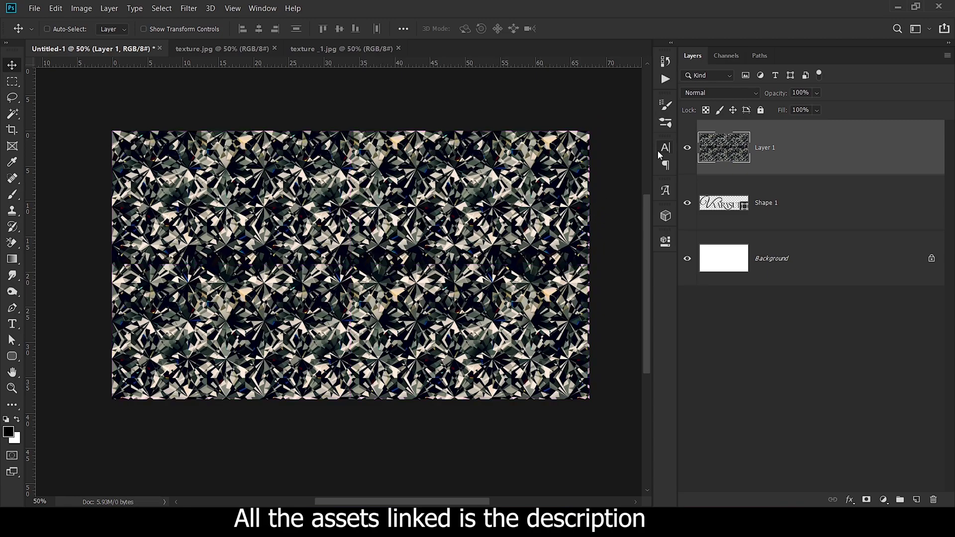
{"action": "left_click", "coordinate": [814, 170], "text": "alt"}
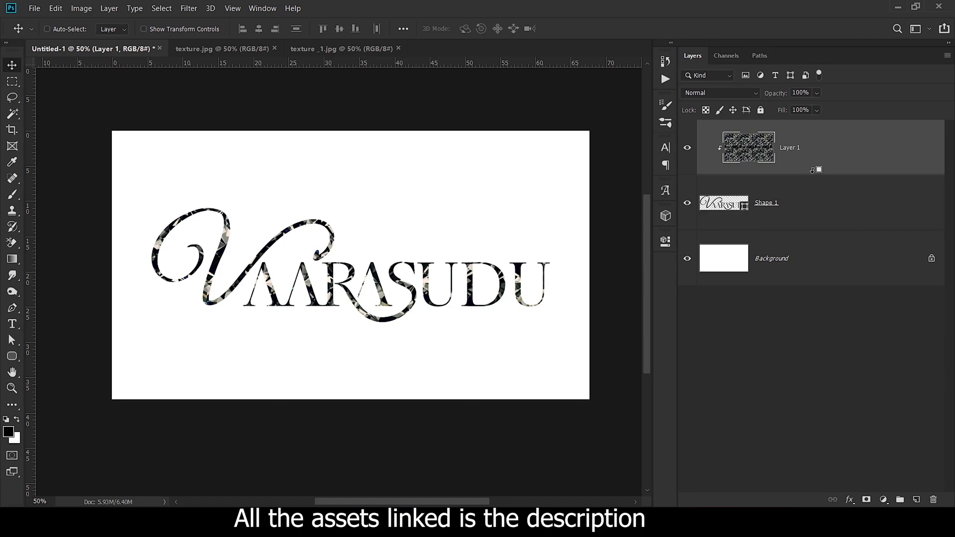
{"action": "left_click", "coordinate": [814, 171], "text": "alt"}
{"action": "right_click", "coordinate": [814, 153]}
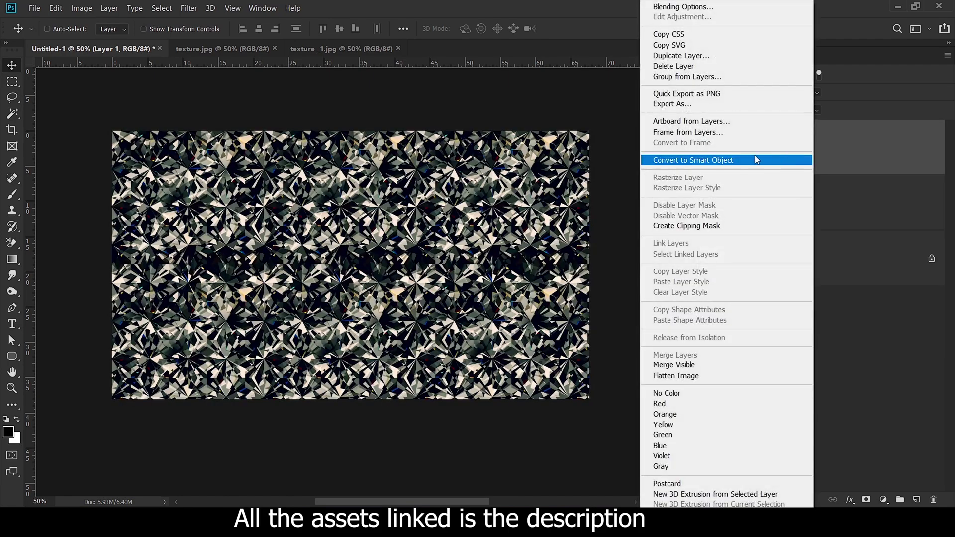
- Clip the diamond texture inside the lettering and apply an Inner Shadow
{"action": "left_click", "coordinate": [704, 226]}
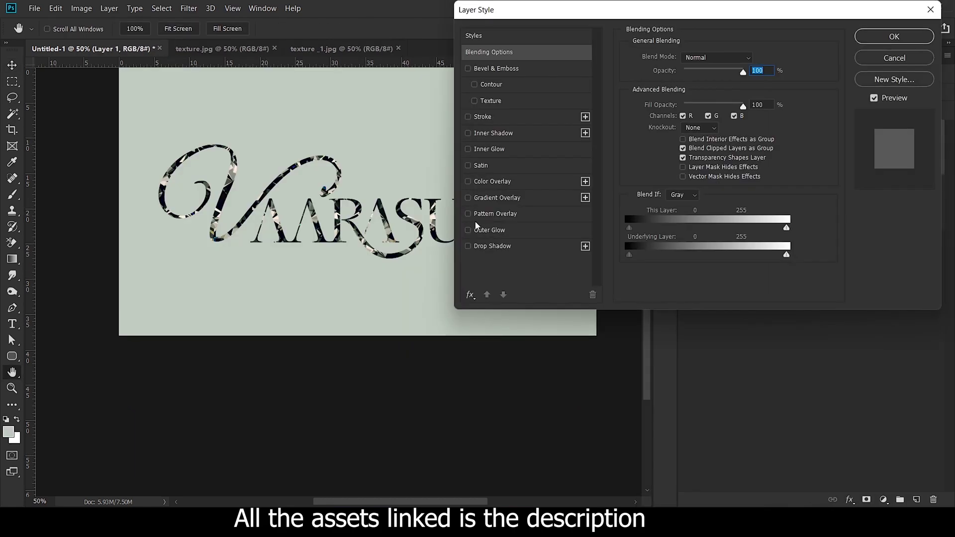
{"action": "left_click", "coordinate": [492, 134]}
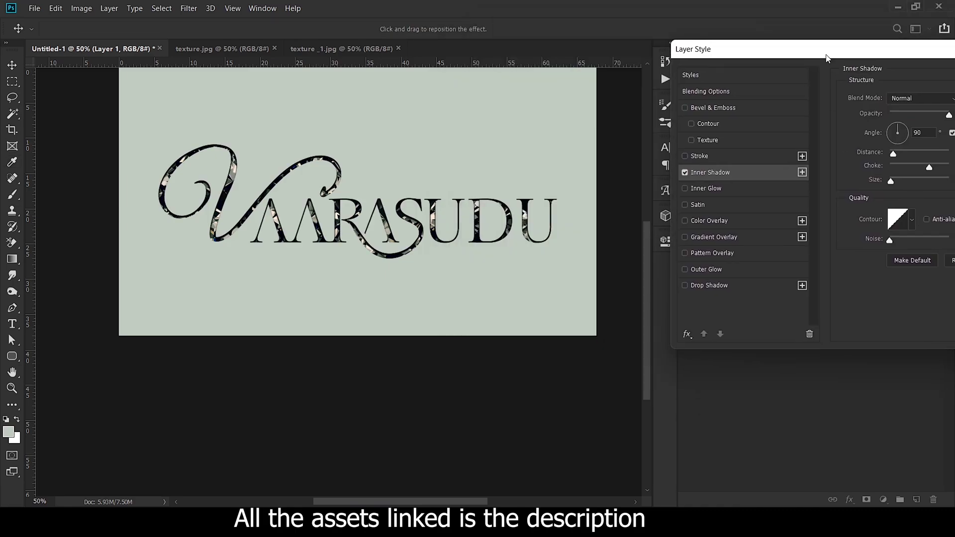
{"action": "left_click", "coordinate": [775, 199]}
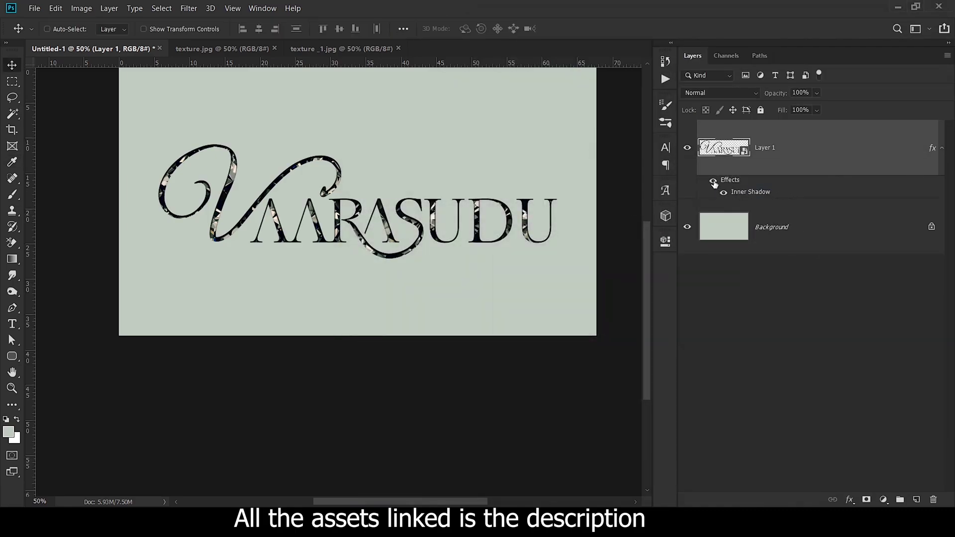
- Toggle the Inner Shadow off and on to compare, zooming out and back in
{"action": "left_click", "coordinate": [714, 182]}
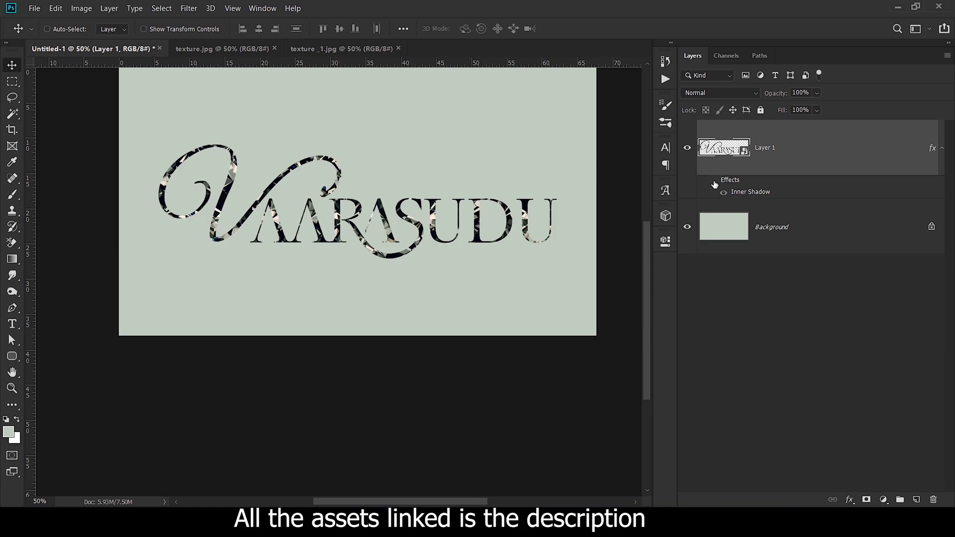
{"action": "left_click", "coordinate": [714, 182]}
{"action": "left_click", "coordinate": [714, 183]}
{"action": "left_click", "coordinate": [715, 183]}
{"action": "left_click", "coordinate": [714, 183]}
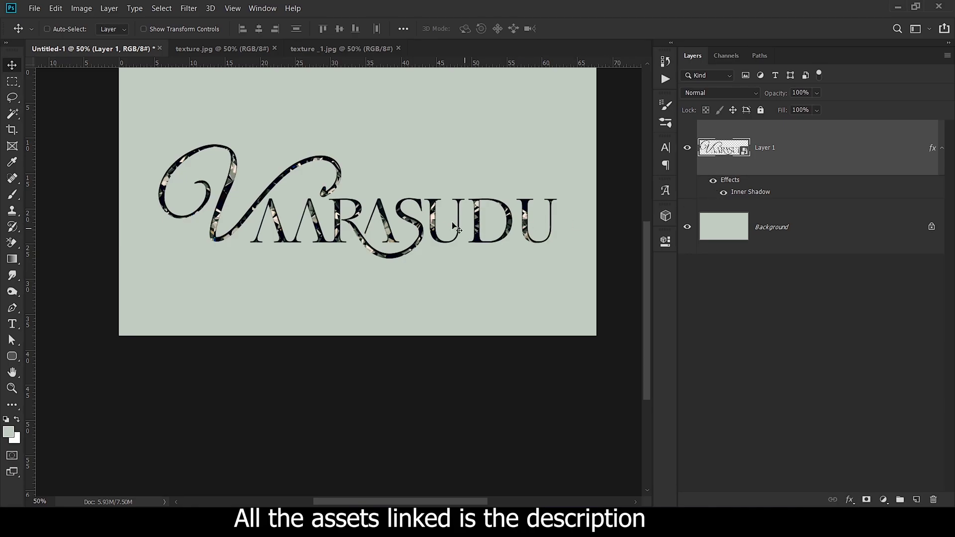
{"action": "scroll", "coordinate": [435, 193], "scroll_direction": "down", "scroll_amount": 2}
{"action": "scroll", "coordinate": [448, 199], "scroll_direction": "up", "scroll_amount": 3}
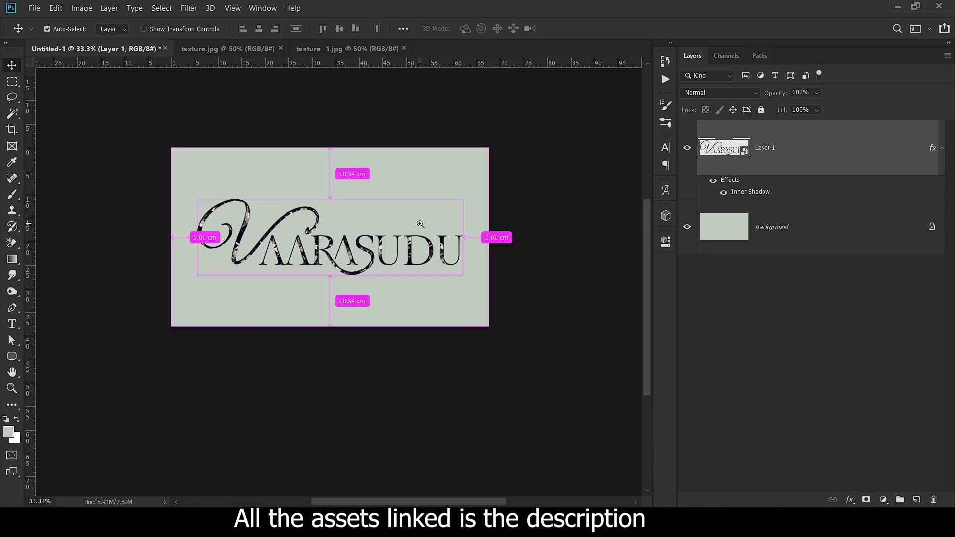
{"action": "scroll", "coordinate": [451, 261], "scroll_direction": "down", "scroll_amount": 1}
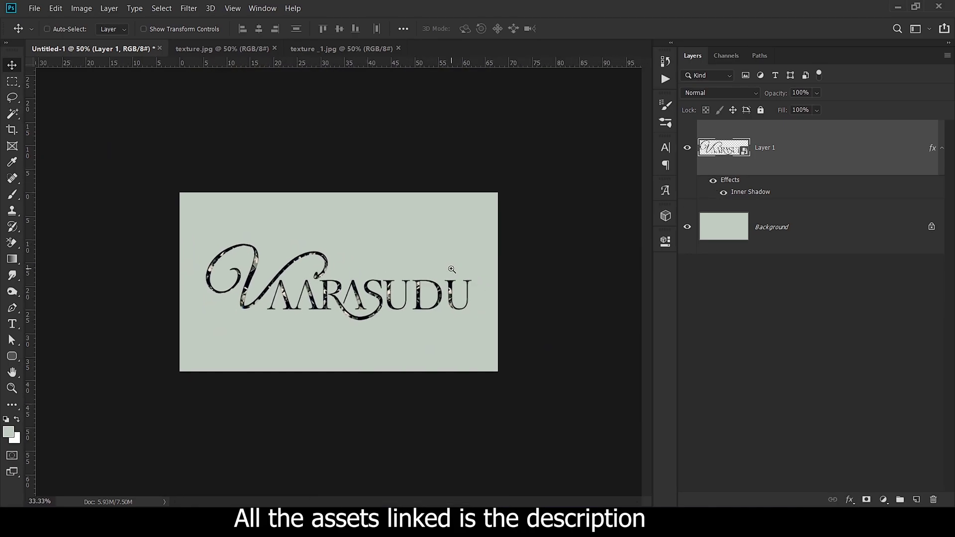
{"action": "scroll", "coordinate": [439, 280], "scroll_direction": "up", "scroll_amount": 1}
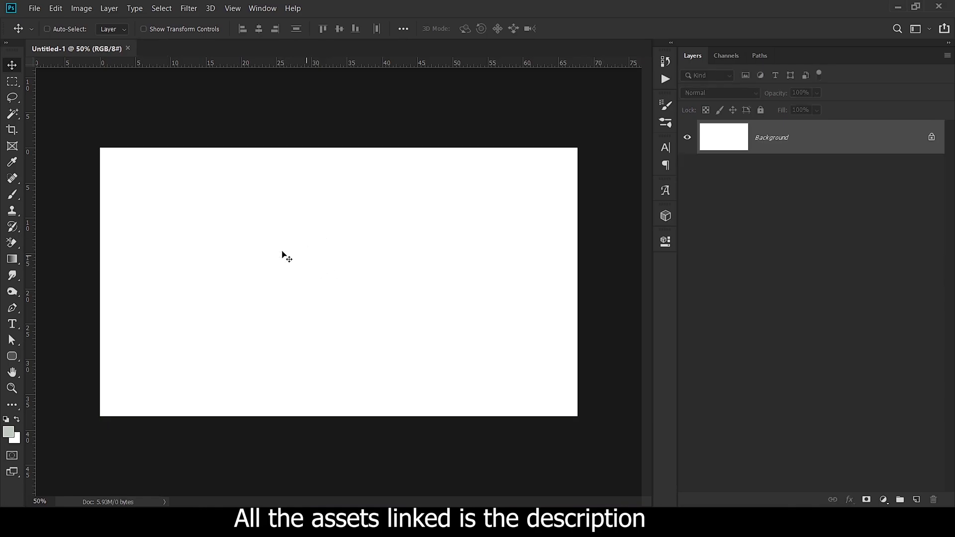
- Type 'AARASUDU' as a text layer on the canvas
{"action": "key", "text": "t"}
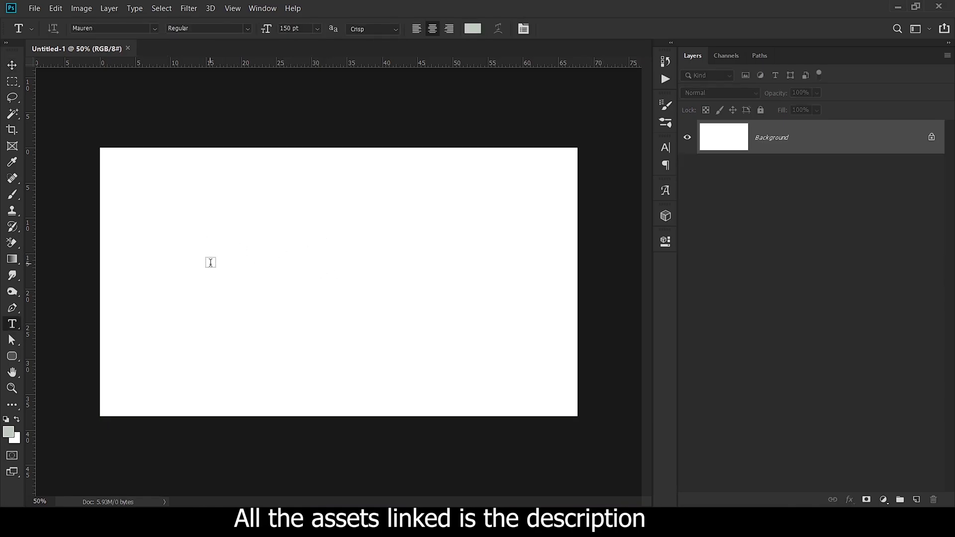
{"action": "left_click", "coordinate": [209, 251]}
{"action": "type", "text": "AARASUDU"}
{"action": "left_click", "coordinate": [17, 65]}
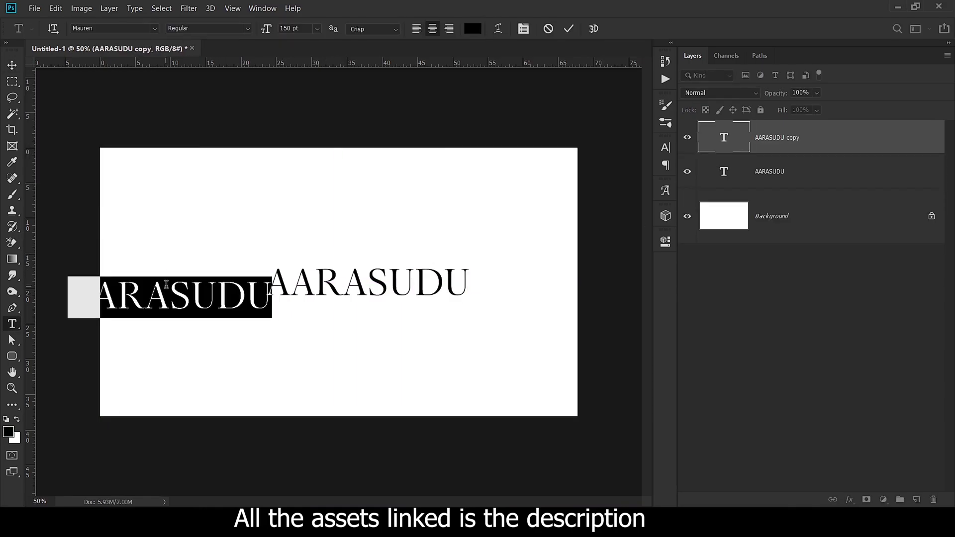
- Restyle the V in Great Vibes, enlarge it, and select both text layers
{"action": "key", "text": "ctrl+a"}
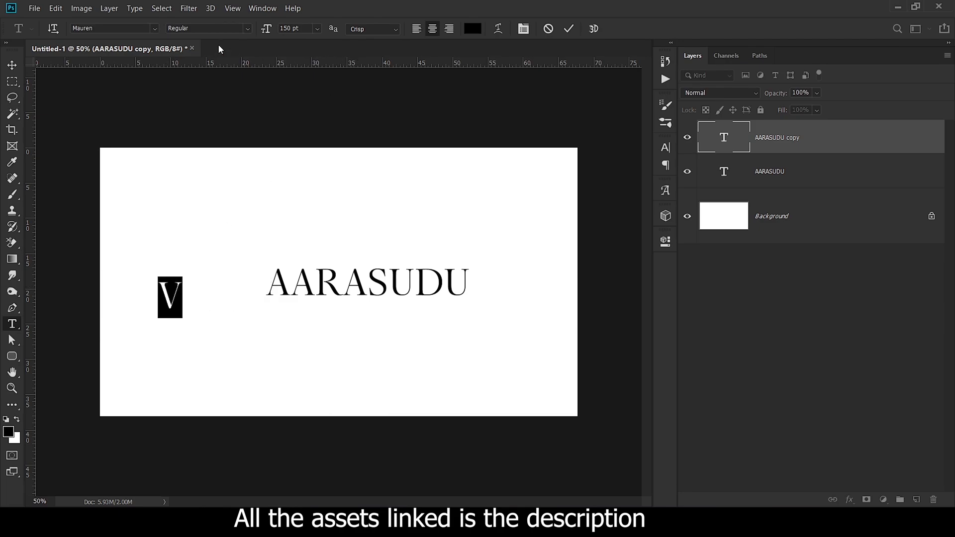
{"action": "left_click", "coordinate": [114, 28]}
{"action": "type", "text": "gre"}
{"action": "key", "text": "Return"}
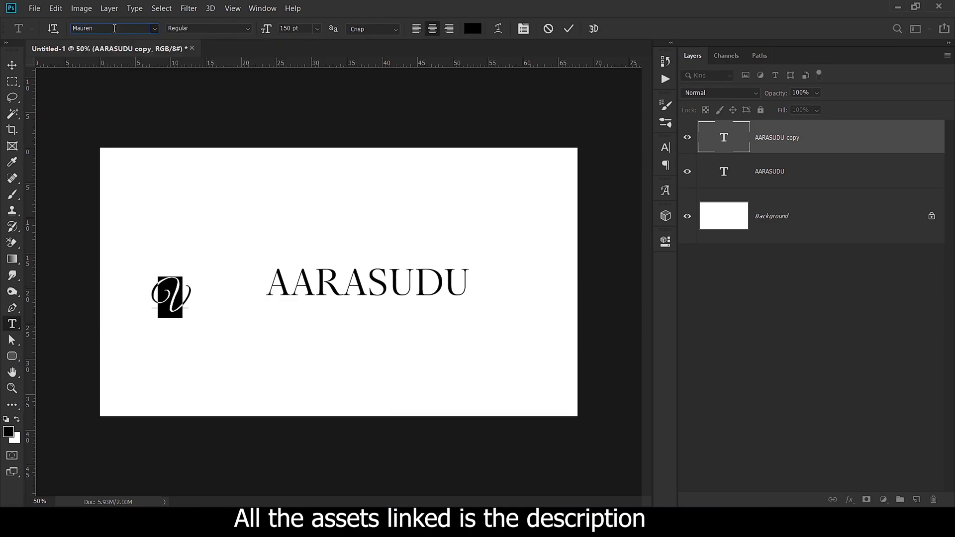
{"action": "left_click", "coordinate": [12, 65]}
{"action": "key", "text": "ctrl+t"}
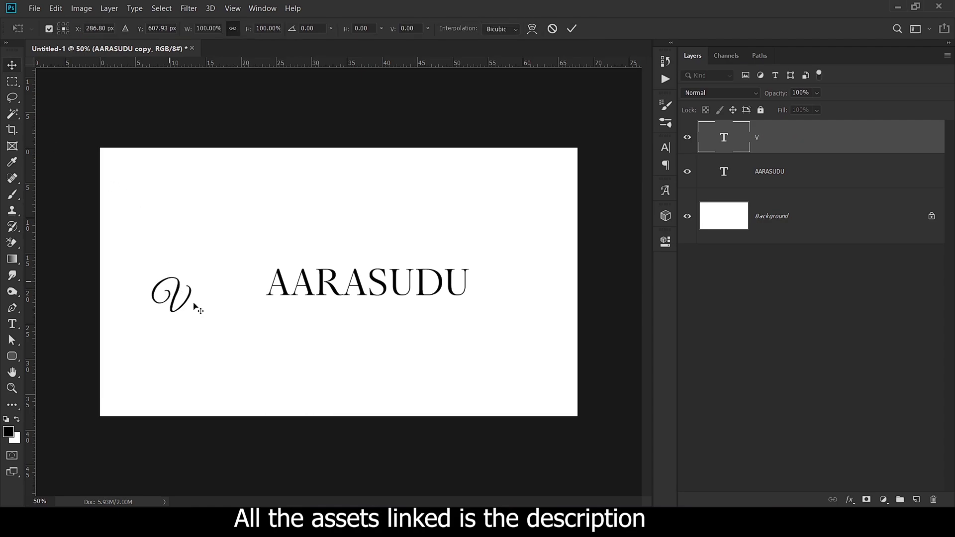
{"action": "mouse_move", "coordinate": [189, 323]}
{"action": "left_mouse_down"}
{"action": "mouse_move", "coordinate": [221, 361]}
{"action": "mouse_move", "coordinate": [219, 351]}
{"action": "left_mouse_up"}
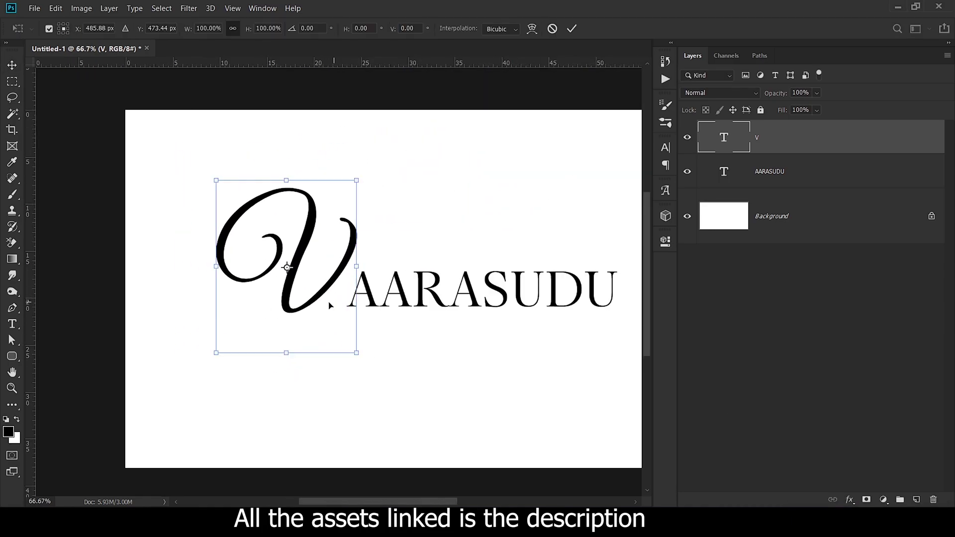
{"action": "key", "text": "Return"}
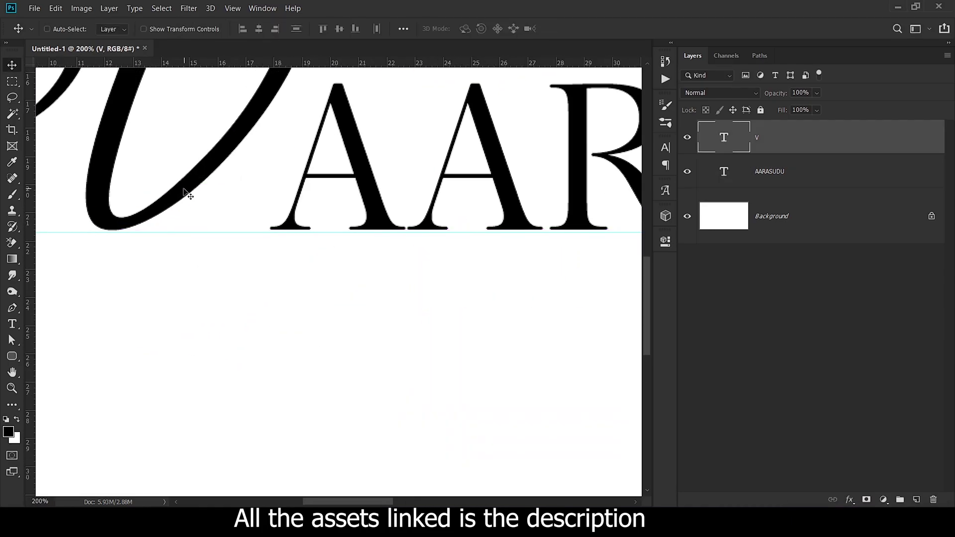
{"action": "left_click", "coordinate": [816, 151], "text": "shift"}
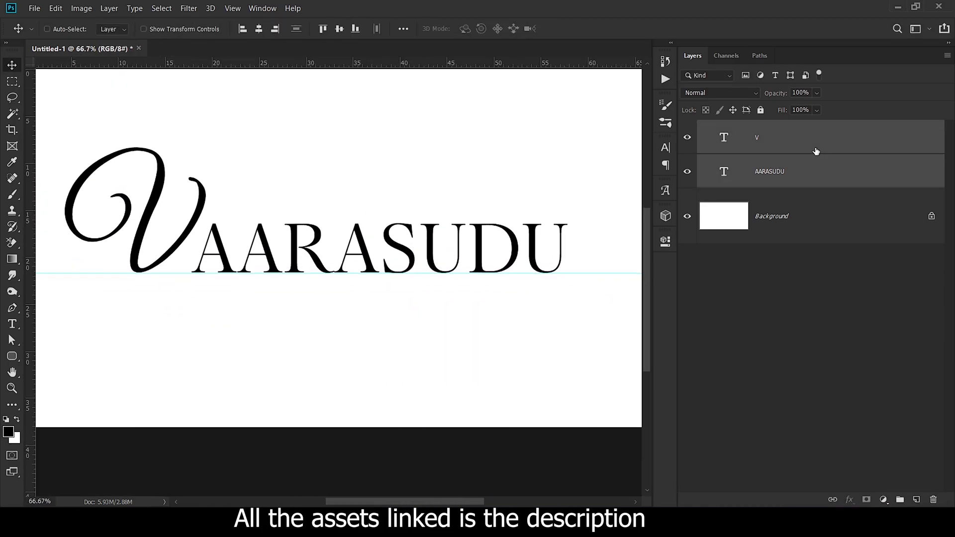
- Convert the V and AARASUDU text layers to shapes and select the AARASUDU shape
{"action": "right_click", "coordinate": [814, 144]}
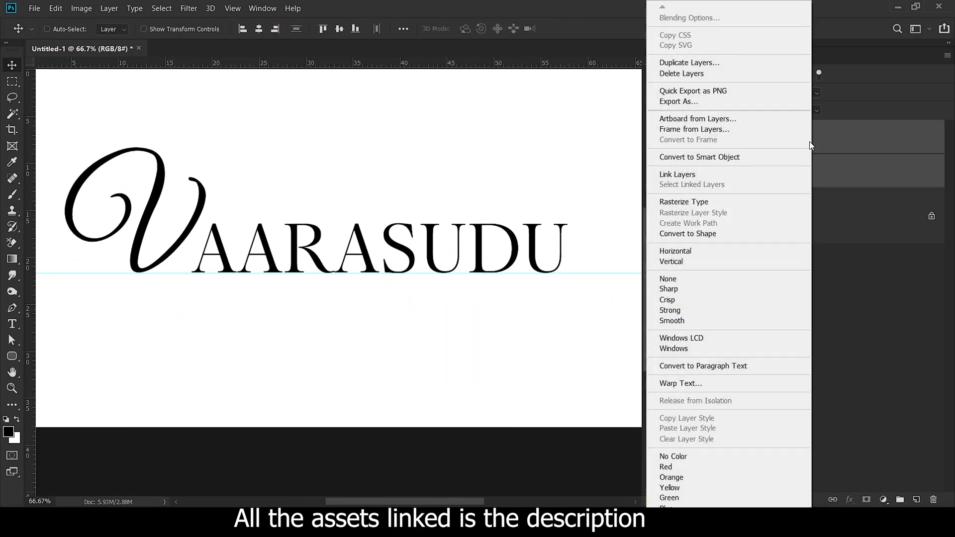
{"action": "left_click", "coordinate": [704, 233]}
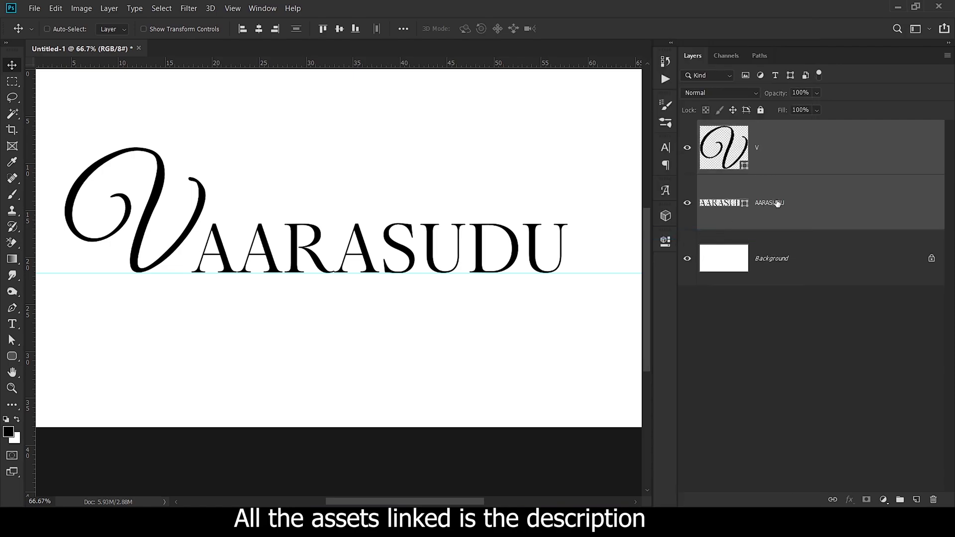
{"action": "left_click", "coordinate": [797, 209]}
- Delete the first A's inner counter and crossbar anchors, leaving a Λ shape
{"action": "scroll", "coordinate": [292, 270], "scroll_direction": "up", "scroll_amount": 2}
{"action": "scroll", "coordinate": [247, 282], "scroll_direction": "up", "scroll_amount": 2}
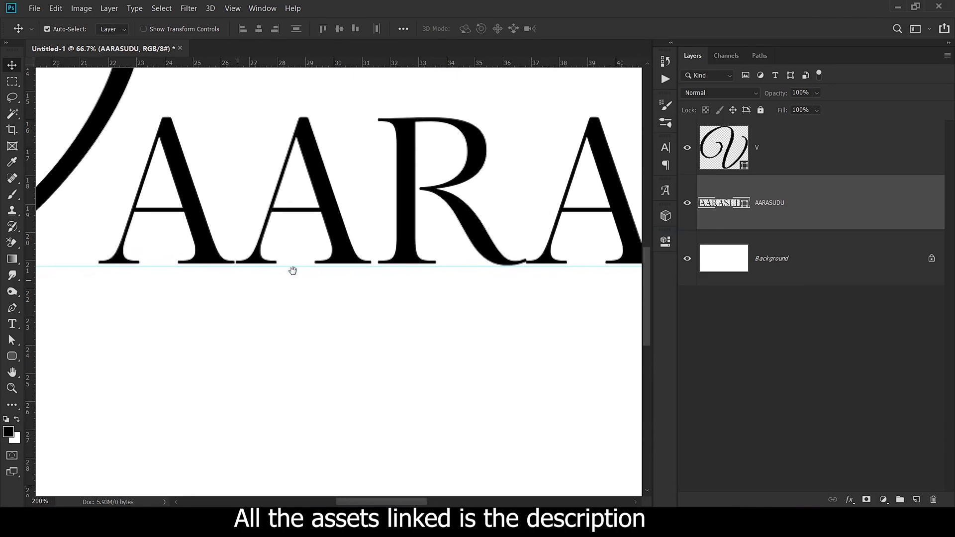
{"action": "scroll", "coordinate": [294, 269], "scroll_direction": "up", "scroll_amount": 1}
{"action": "key", "text": "a"}
{"action": "scroll", "coordinate": [217, 238], "scroll_direction": "up", "scroll_amount": 2}
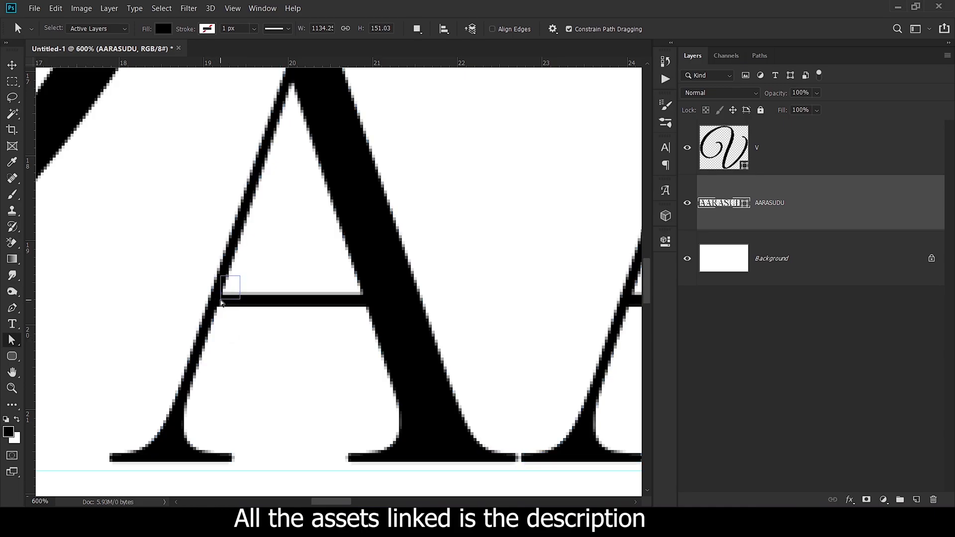
{"action": "left_click", "coordinate": [228, 294]}
{"action": "key", "text": "Delete"}
{"action": "left_click", "coordinate": [366, 307]}
{"action": "key", "text": "Delete"}
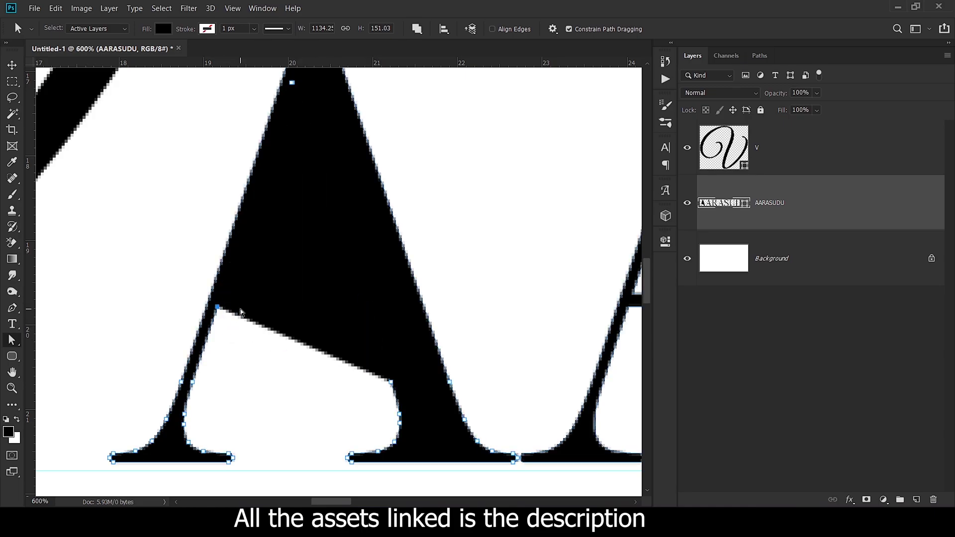
{"action": "key", "text": "Delete"}
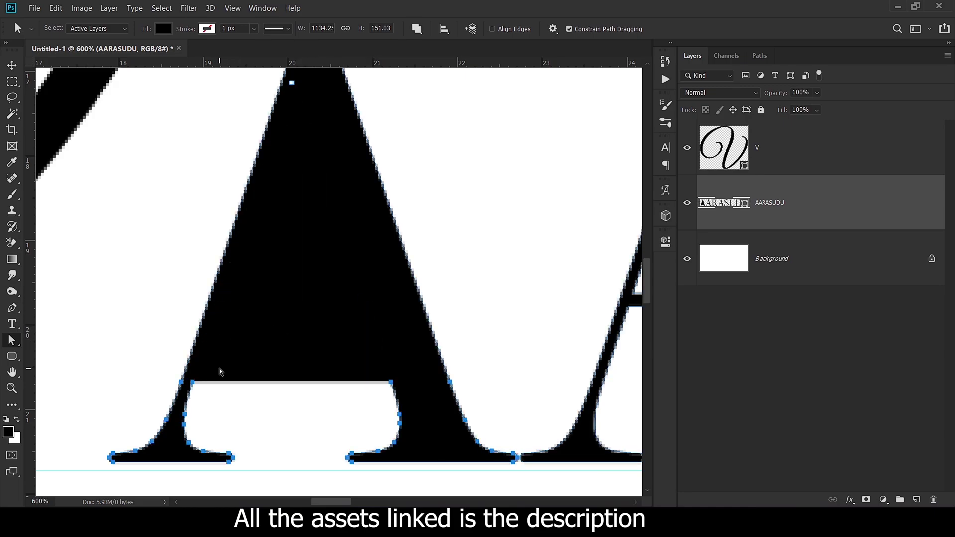
{"action": "key", "text": "p"}
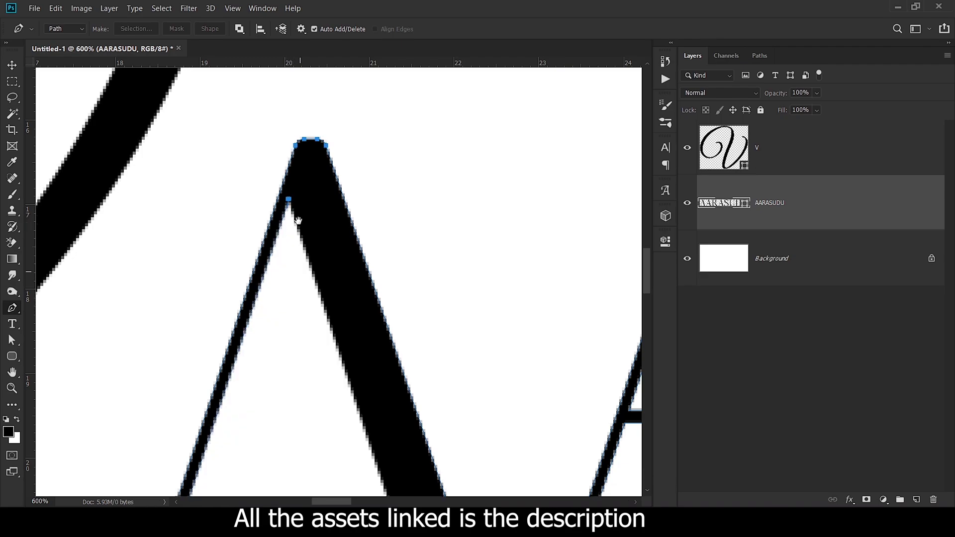
{"action": "scroll", "coordinate": [298, 214], "scroll_direction": "down", "scroll_amount": 5}
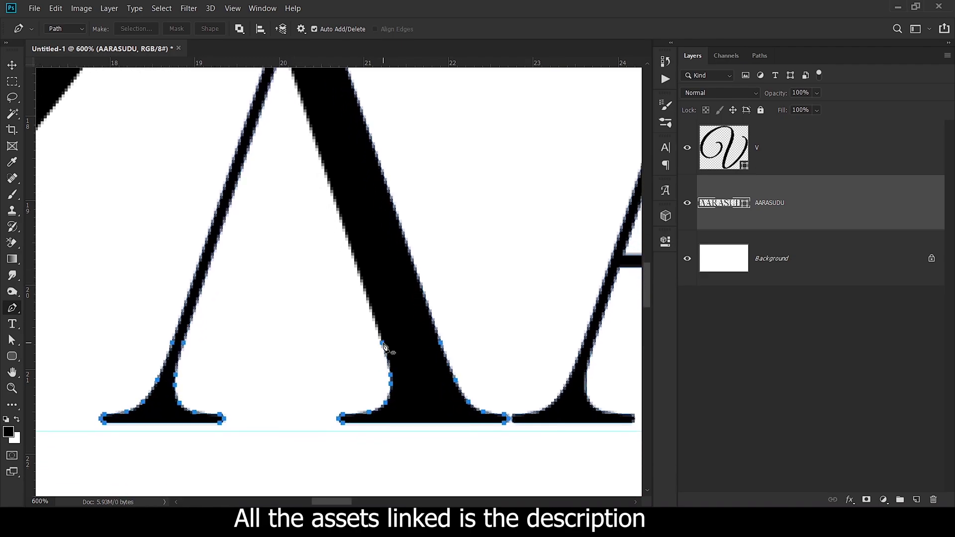
{"action": "left_click", "coordinate": [383, 344]}
{"action": "scroll", "coordinate": [347, 266], "scroll_direction": "down", "scroll_amount": 3}
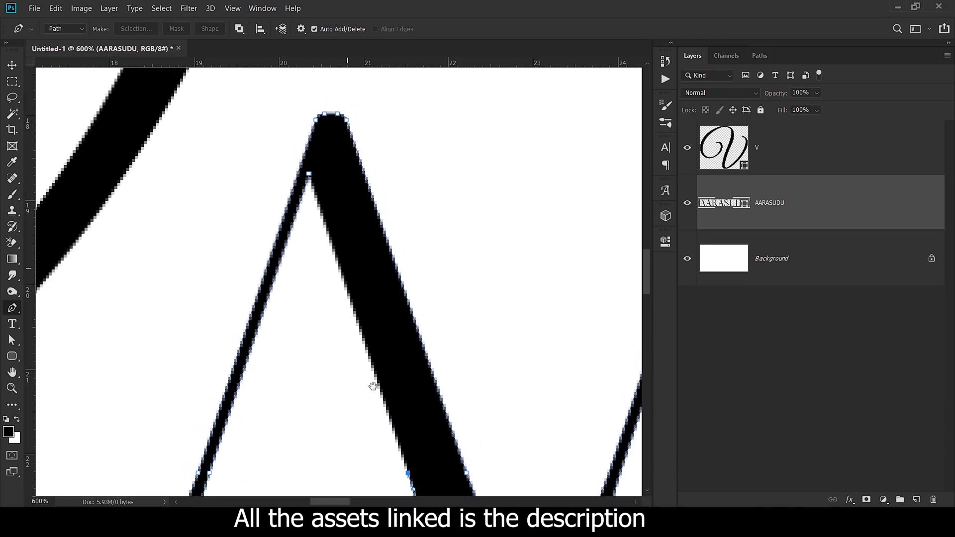
{"action": "left_click", "coordinate": [12, 65]}
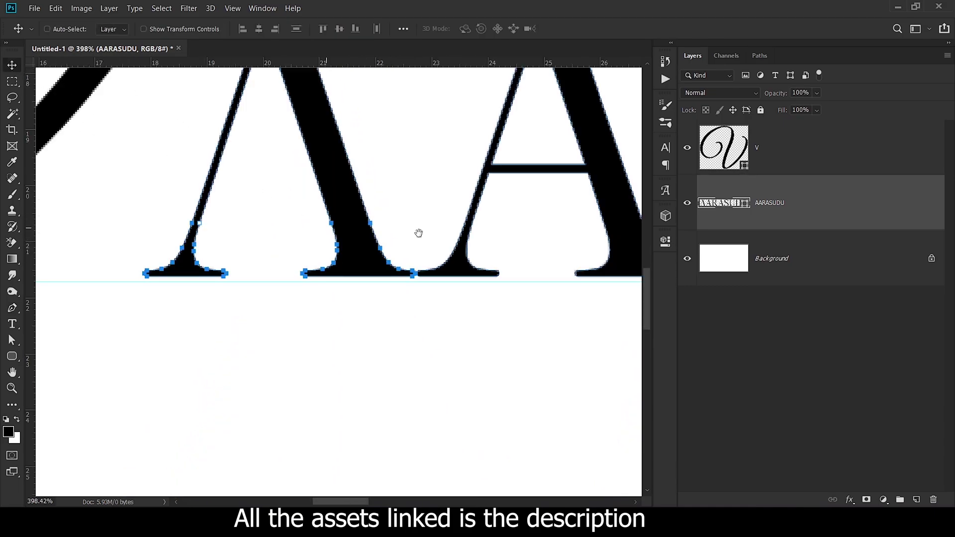
{"action": "scroll", "coordinate": [418, 232], "scroll_direction": "down", "scroll_amount": 2}
- Marquee-select the anchors of the second A with Direct Selection
{"action": "mouse_move", "coordinate": [418, 213]}
{"action": "left_mouse_down"}
{"action": "mouse_move", "coordinate": [320, 299]}
{"action": "mouse_move", "coordinate": [328, 266]}
{"action": "left_mouse_up"}
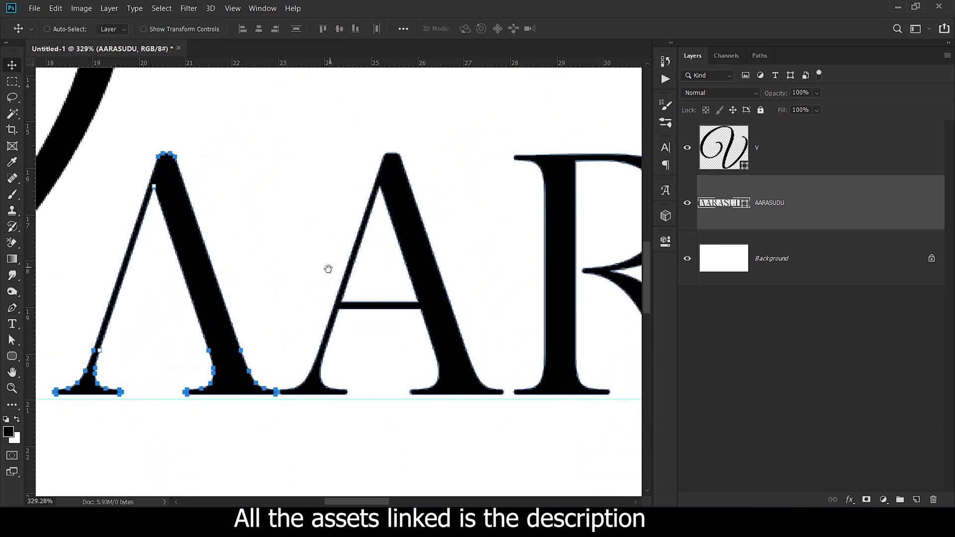
{"action": "key", "text": "a"}
{"action": "left_click_drag", "start_coordinate": [287, 118], "coordinate": [500, 394]}
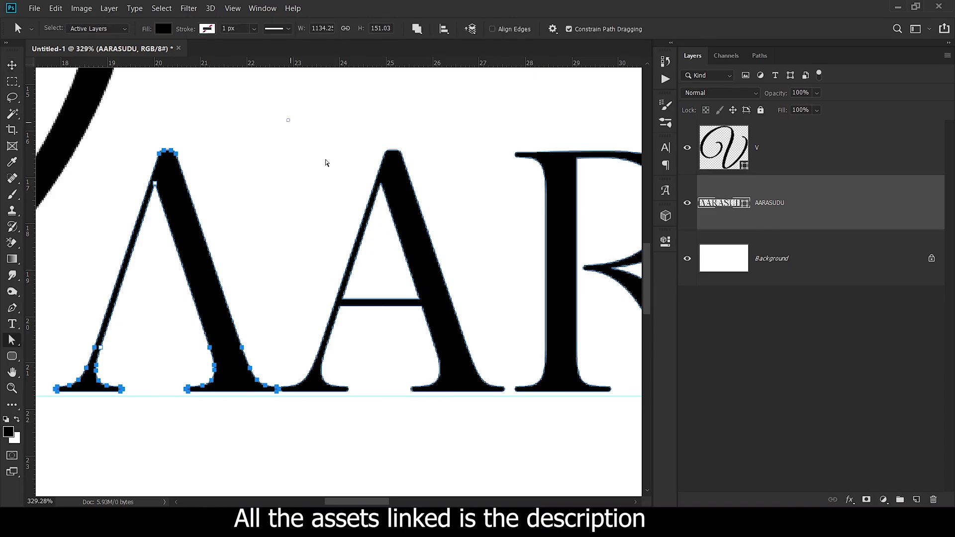
{"action": "scroll", "coordinate": [321, 164], "scroll_direction": "down", "scroll_amount": 7}
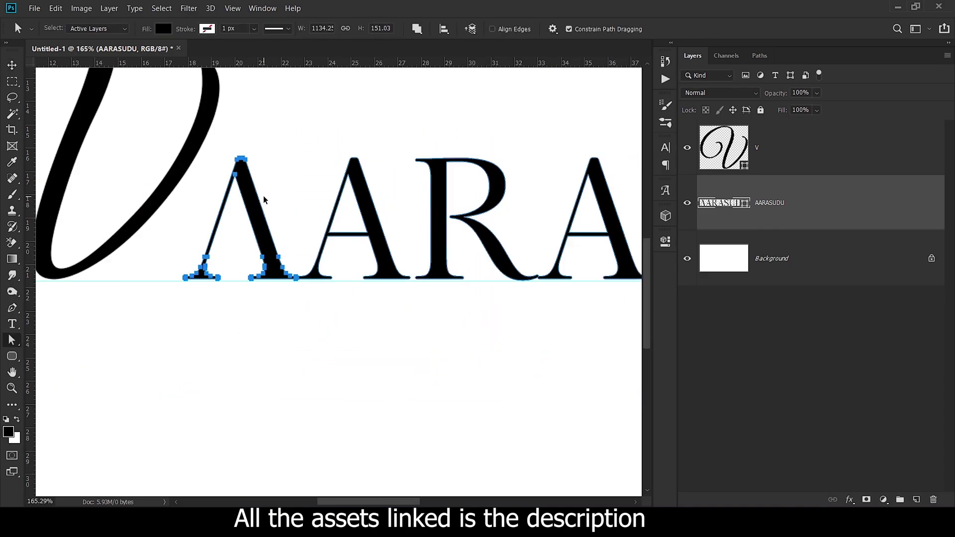
{"action": "left_click_drag", "start_coordinate": [290, 185], "coordinate": [245, 164]}
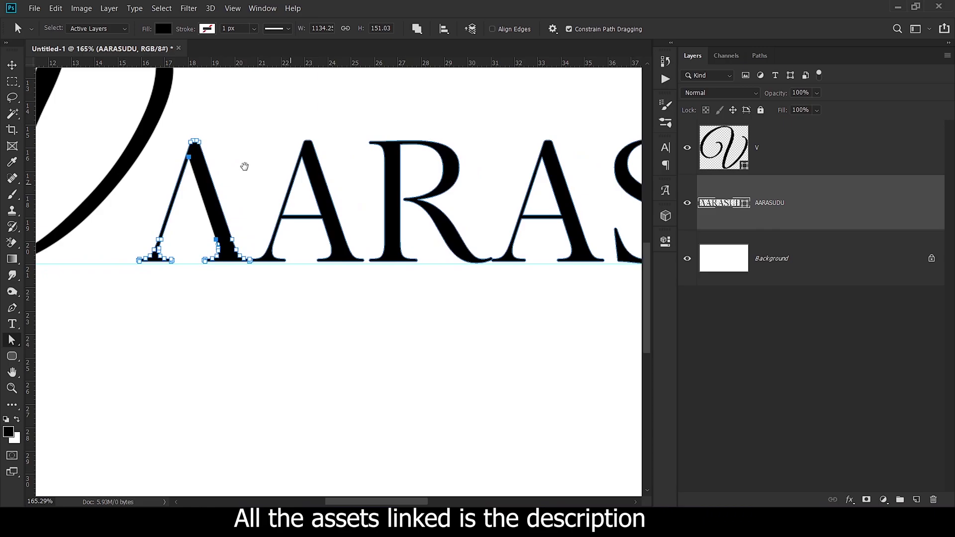
{"action": "left_click", "coordinate": [263, 131]}
{"action": "left_click_drag", "start_coordinate": [267, 133], "coordinate": [364, 286]}
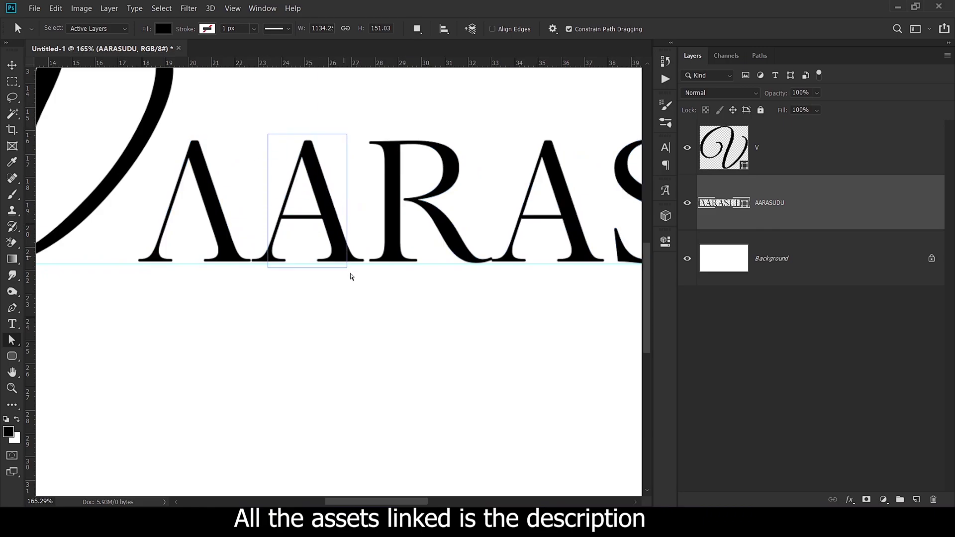
{"action": "scroll", "coordinate": [264, 261], "scroll_direction": "up", "scroll_amount": 2}
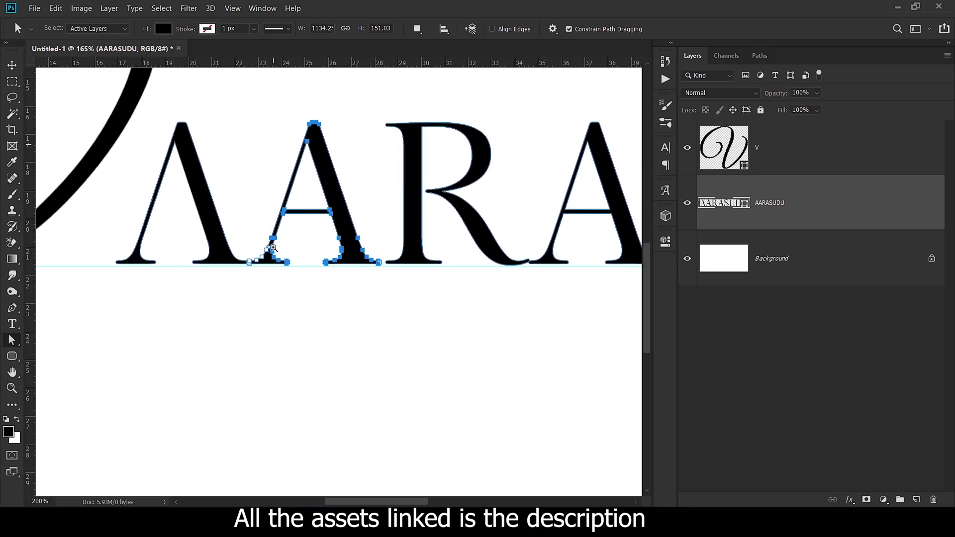
{"action": "scroll", "coordinate": [249, 264], "scroll_direction": "up", "scroll_amount": 3}
{"action": "scroll", "coordinate": [229, 267], "scroll_direction": "up", "scroll_amount": 3}
{"action": "scroll", "coordinate": [229, 267], "scroll_direction": "down", "scroll_amount": 4}
- Delete the second A's outline and its leftover lone anchor point
{"action": "scroll", "coordinate": [244, 269], "scroll_direction": "down", "scroll_amount": 3}
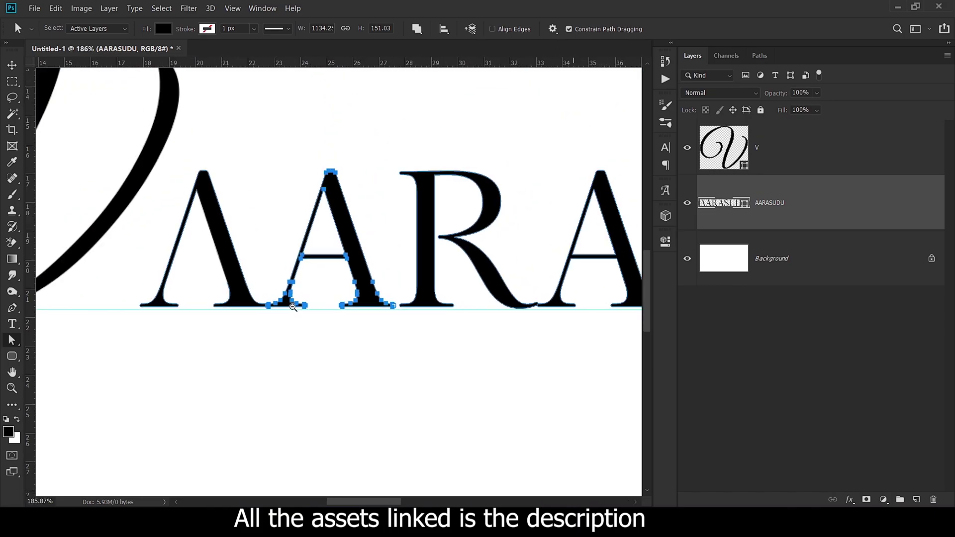
{"action": "key", "text": "Delete"}
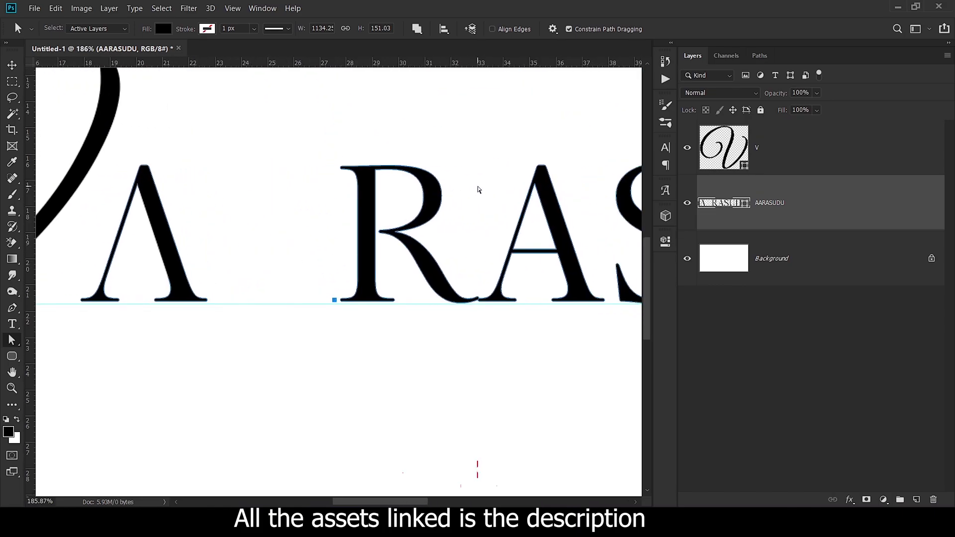
{"action": "left_click_drag", "start_coordinate": [298, 284], "coordinate": [338, 321]}
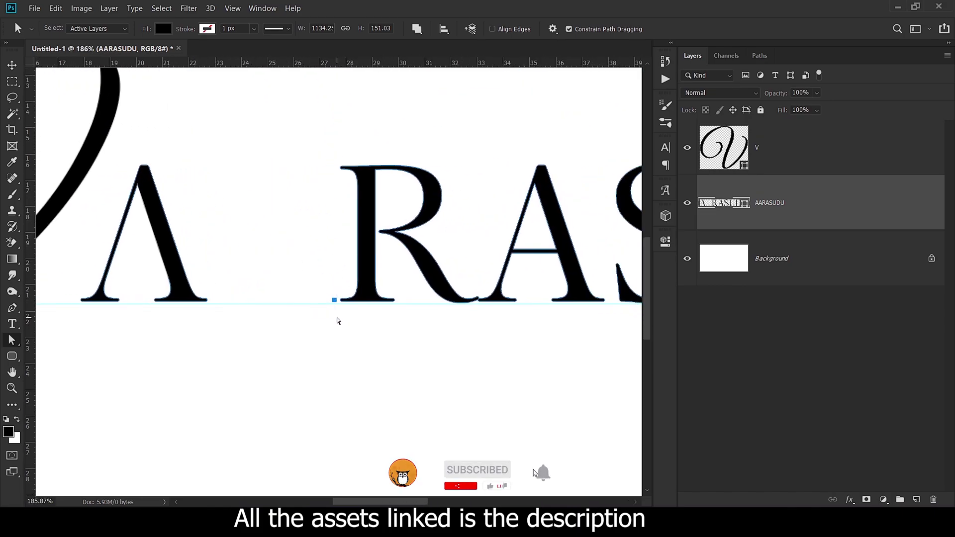
{"action": "key", "text": "Delete"}
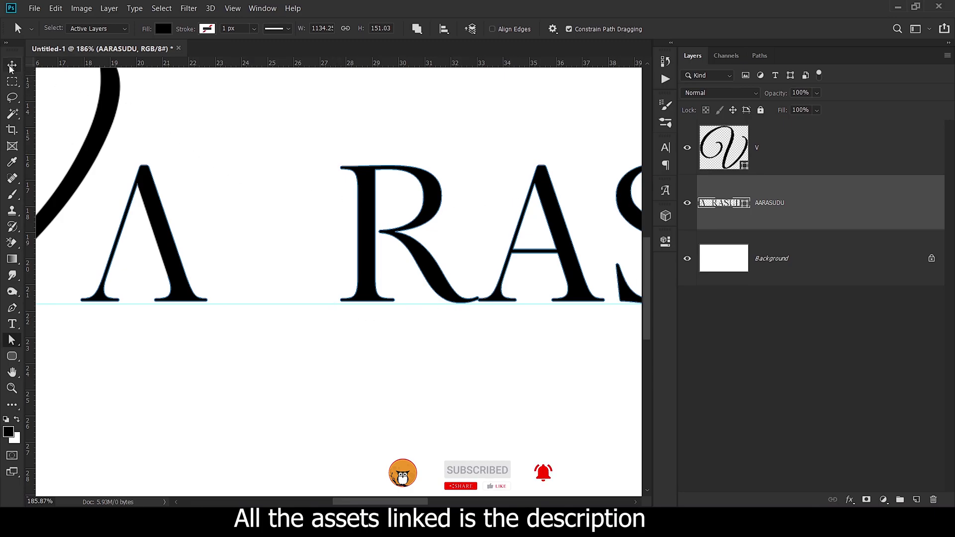
- Select all the R's anchors and nudge the R slightly left
{"action": "left_click_drag", "start_coordinate": [282, 140], "coordinate": [476, 321]}
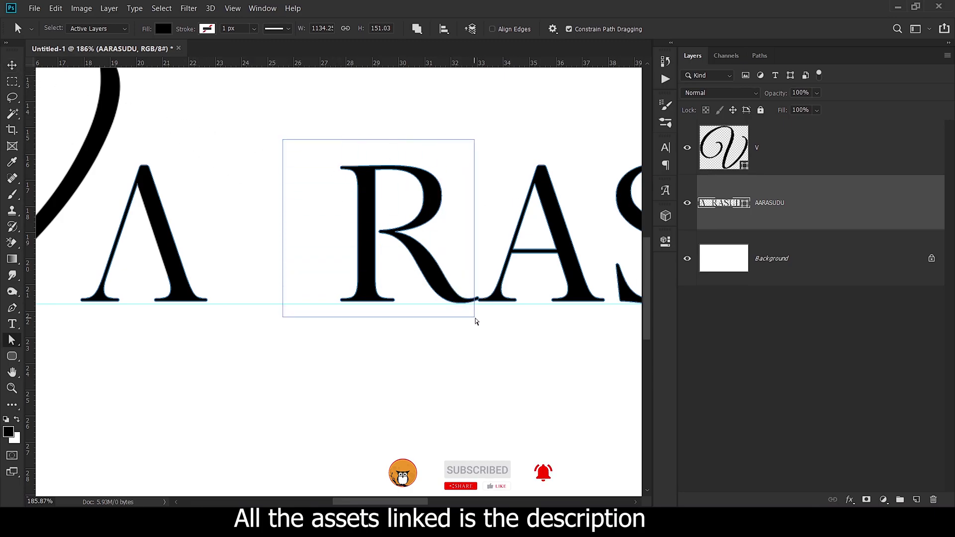
{"action": "left_click_drag", "start_coordinate": [283, 140], "coordinate": [477, 319]}
{"action": "scroll", "coordinate": [480, 299], "scroll_direction": "up", "scroll_amount": 5}
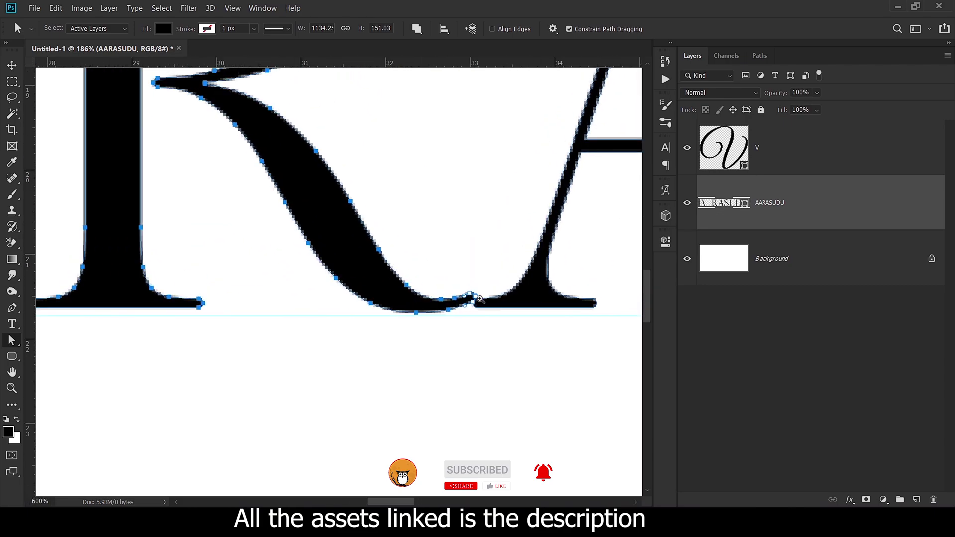
{"action": "scroll", "coordinate": [480, 299], "scroll_direction": "up", "scroll_amount": 3}
{"action": "scroll", "coordinate": [490, 291], "scroll_direction": "up", "scroll_amount": 3}
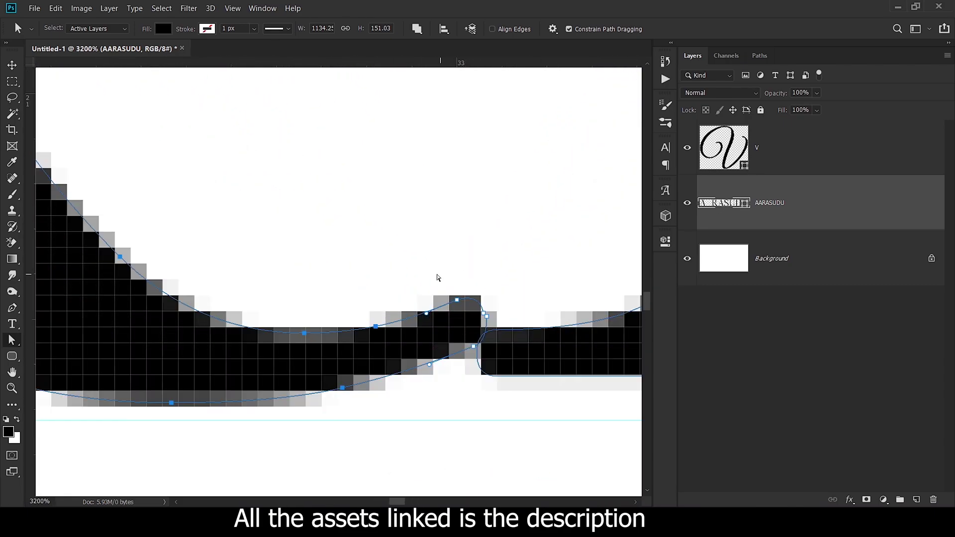
{"action": "left_click_drag", "start_coordinate": [406, 280], "coordinate": [477, 321]}
{"action": "left_click", "coordinate": [424, 359]}
{"action": "scroll", "coordinate": [446, 346], "scroll_direction": "down", "scroll_amount": 5}
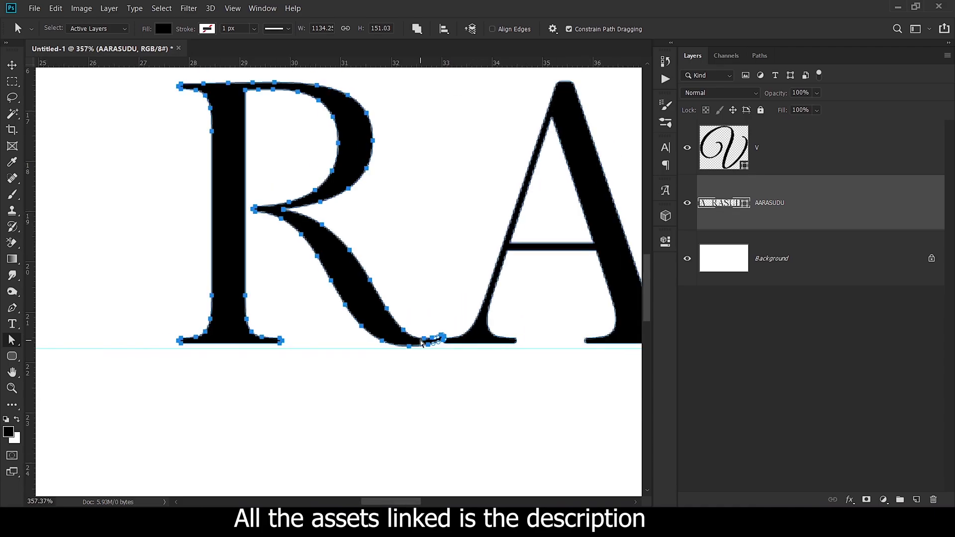
{"action": "key", "text": "shift+Left"}
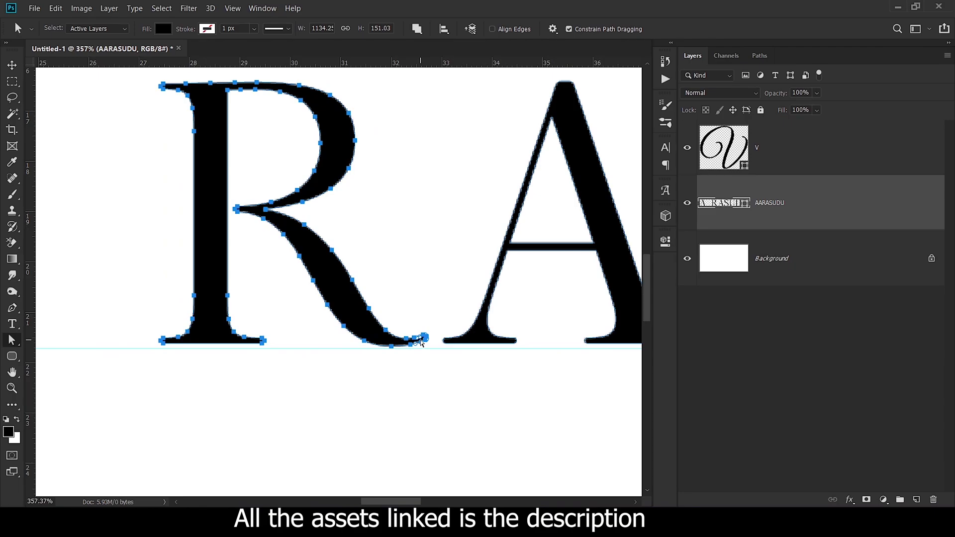
{"action": "mouse_move", "coordinate": [426, 290]}
{"action": "left_mouse_down"}
{"action": "mouse_move", "coordinate": [318, 240]}
{"action": "mouse_move", "coordinate": [176, 384]}
{"action": "mouse_move", "coordinate": [152, 421]}
{"action": "left_mouse_up"}
{"action": "scroll", "coordinate": [300, 337], "scroll_direction": "down", "scroll_amount": 5}
{"action": "scroll", "coordinate": [140, 304], "scroll_direction": "left", "scroll_amount": 3}
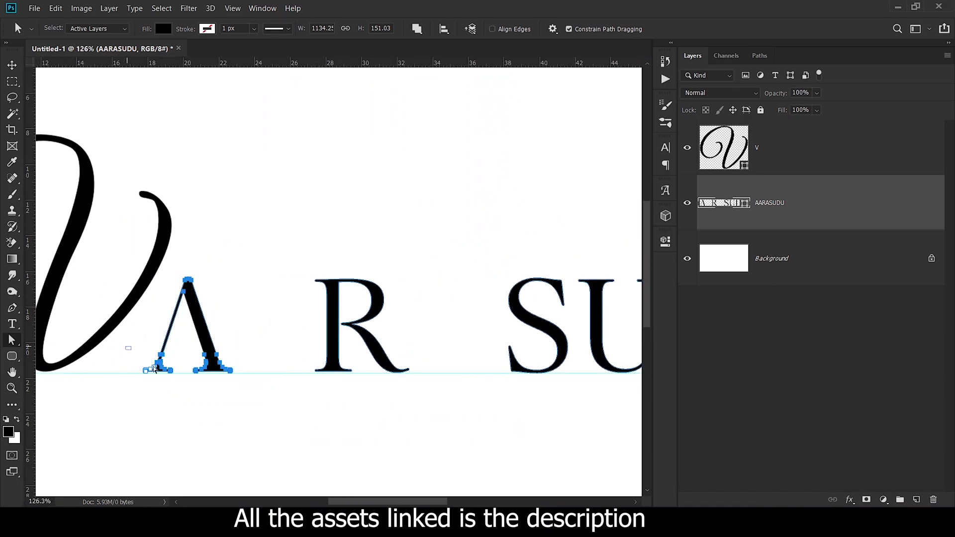
- Nudge the Λ's left side and duplicate it beside the first A to spell VAAR
{"action": "left_click_drag", "start_coordinate": [126, 347], "coordinate": [164, 379]}
{"action": "key", "text": "Right"}
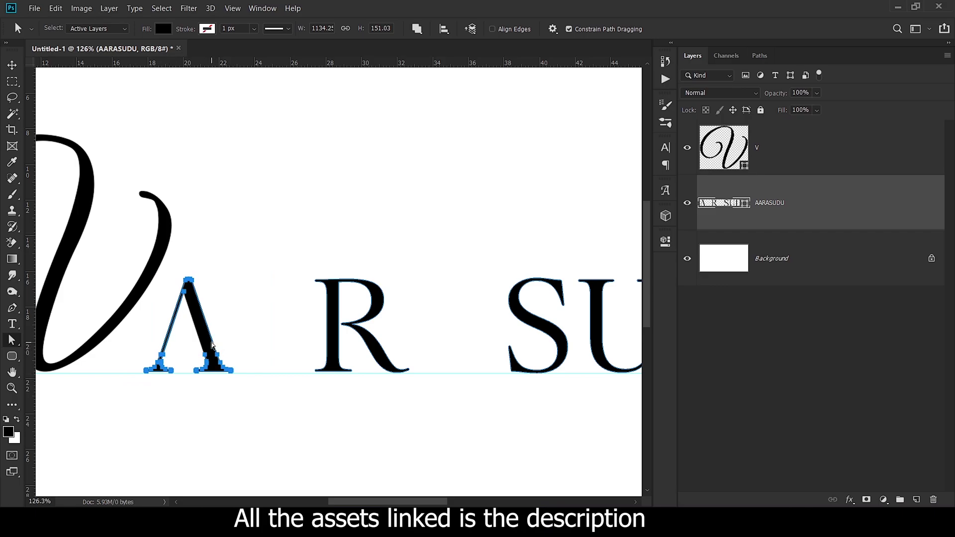
{"action": "key", "text": "alt+shift+Right"}
{"action": "key", "text": "shift+Right"}
{"action": "key", "text": "shift+Right"}
{"action": "key", "text": "shift+Right"}
{"action": "key", "text": "shift+Right"}
{"action": "key", "text": "shift+Right"}
{"action": "key", "text": "shift+Right"}
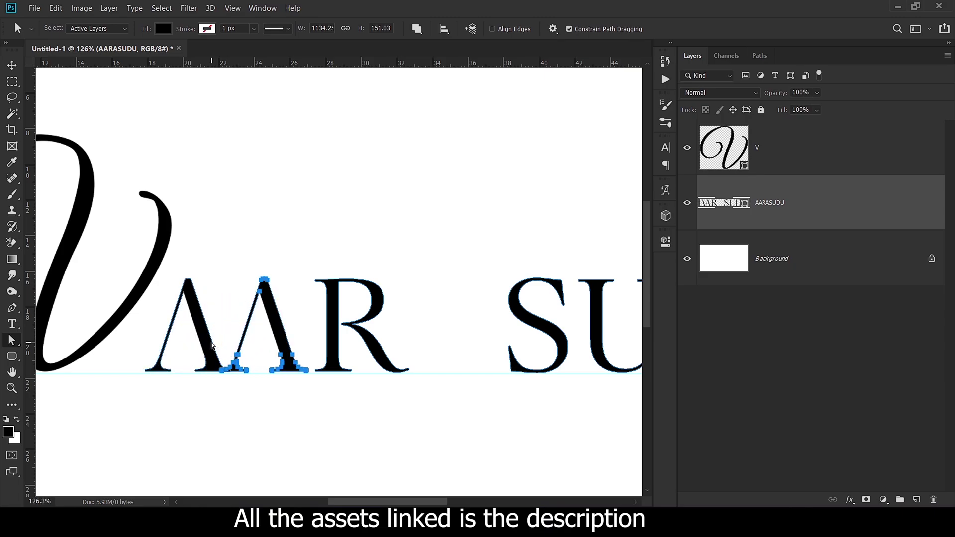
- Move another Λ copy up above the line near the S, then deselect the paths
{"action": "scroll", "coordinate": [277, 351], "scroll_direction": "up", "scroll_amount": 1}
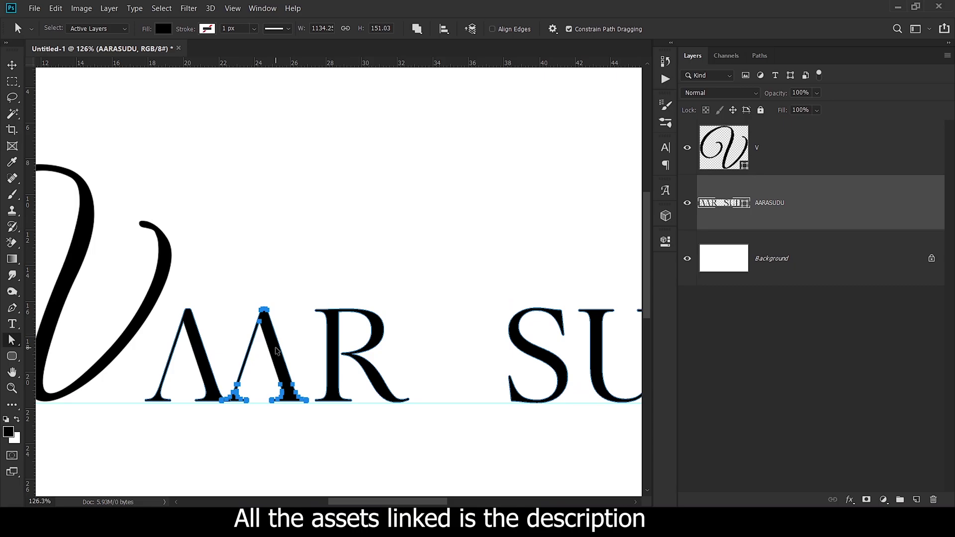
{"action": "scroll", "coordinate": [277, 350], "scroll_direction": "up", "scroll_amount": 3, "text": "alt"}
{"action": "scroll", "coordinate": [278, 351], "scroll_direction": "up", "scroll_amount": 2, "text": "alt"}
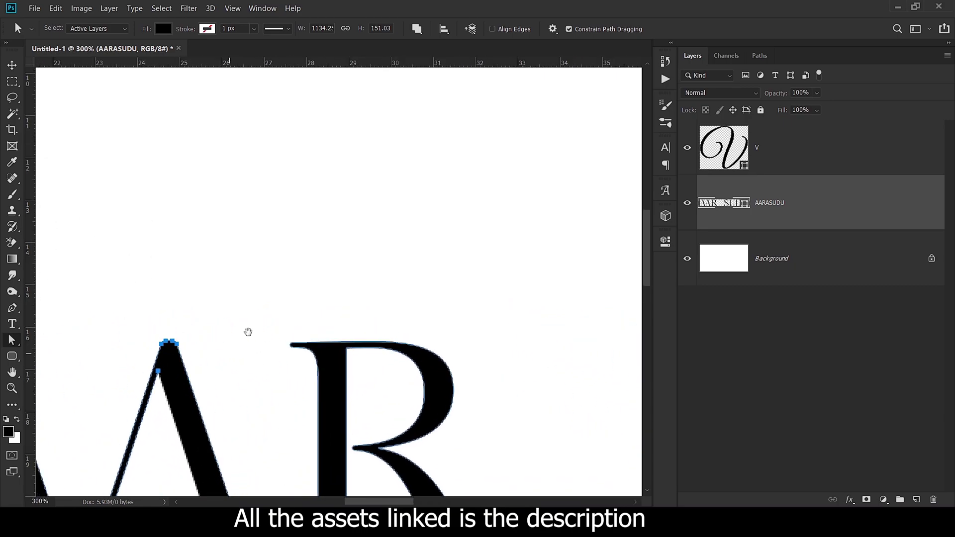
{"action": "scroll", "coordinate": [299, 267], "scroll_direction": "down", "scroll_amount": 2, "text": "alt"}
{"action": "scroll", "coordinate": [297, 269], "scroll_direction": "down", "scroll_amount": 2, "text": "alt"}
{"action": "key", "text": "shift+Right"}
{"action": "key", "text": "shift+Right"}
{"action": "key", "text": "shift+Right"}
{"action": "key", "text": "shift+Right"}
{"action": "key", "text": "shift+Right"}
{"action": "key", "text": "shift+Right"}
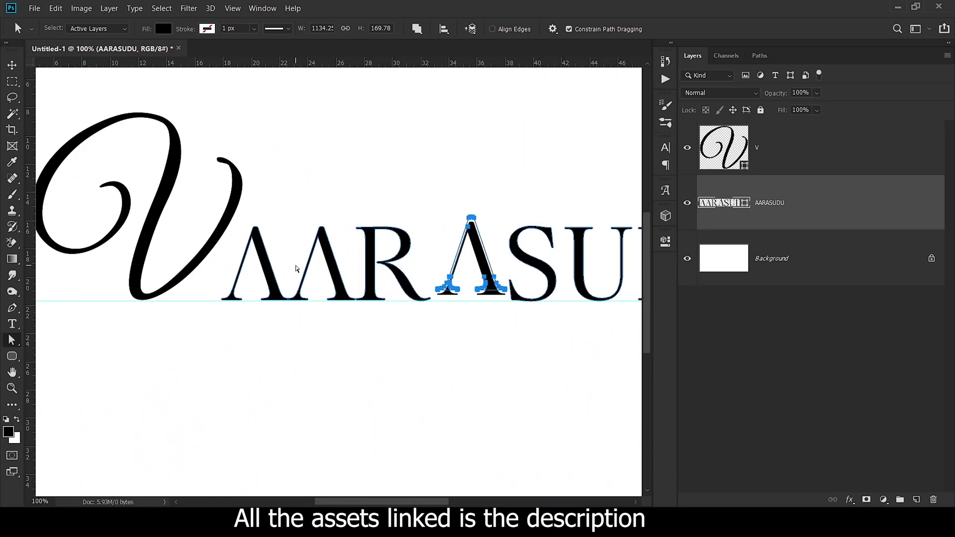
{"action": "key", "text": "shift+Up"}
{"action": "key", "text": "shift+Up"}
{"action": "key", "text": "shift+Up"}
{"action": "key", "text": "shift+Up"}
{"action": "key", "text": "shift+Up"}
{"action": "key", "text": "shift+Up"}
{"action": "key", "text": "shift+Up"}
{"action": "key", "text": "shift+Up"}
{"action": "key", "text": "shift+Up"}
{"action": "key", "text": "shift+Up"}
{"action": "key", "text": "shift+Up"}
{"action": "key", "text": "shift+Up"}
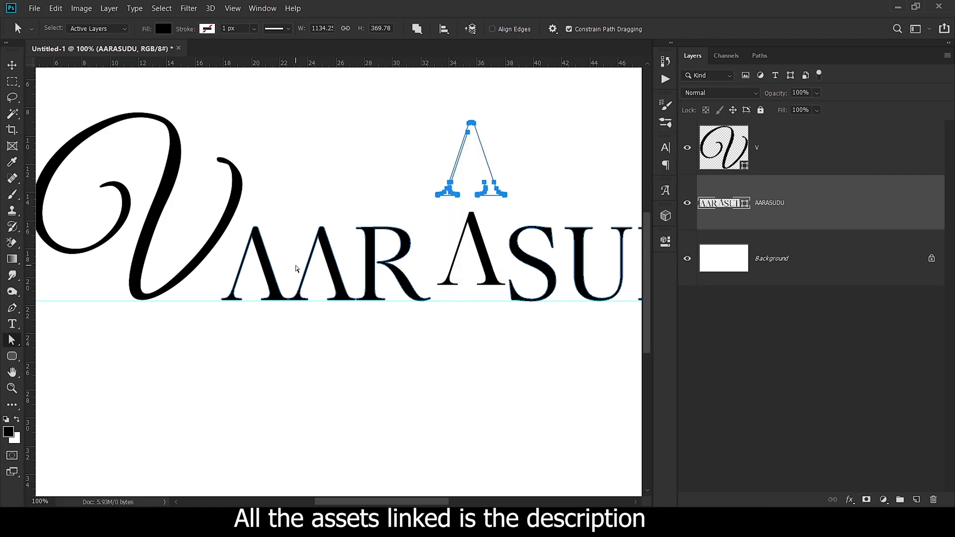
{"action": "key", "text": "shift+Up"}
{"action": "key", "text": "shift+Up"}
{"action": "key", "text": "shift+Left"}
{"action": "key", "text": "shift+Left"}
{"action": "key", "text": "shift+Left"}
{"action": "key", "text": "shift+Left"}
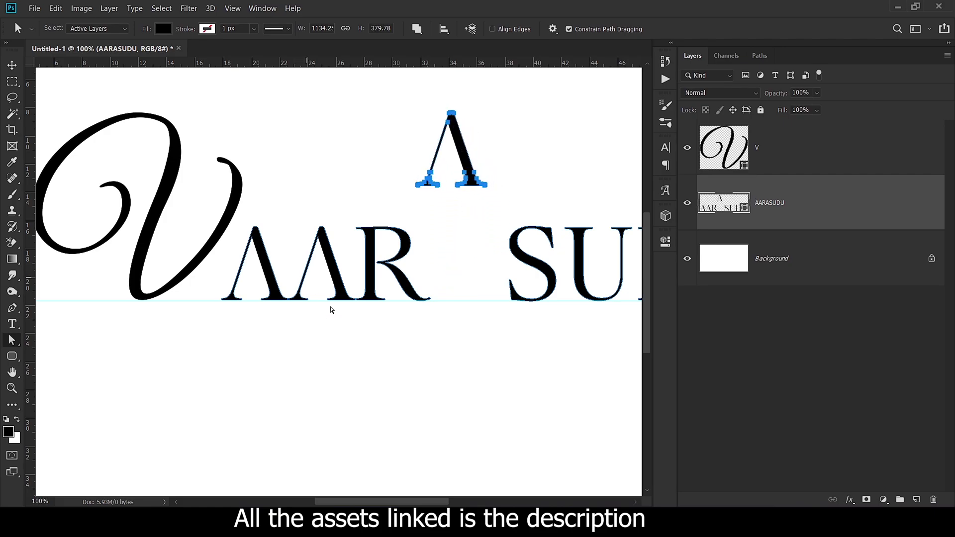
{"action": "left_click", "coordinate": [371, 345]}
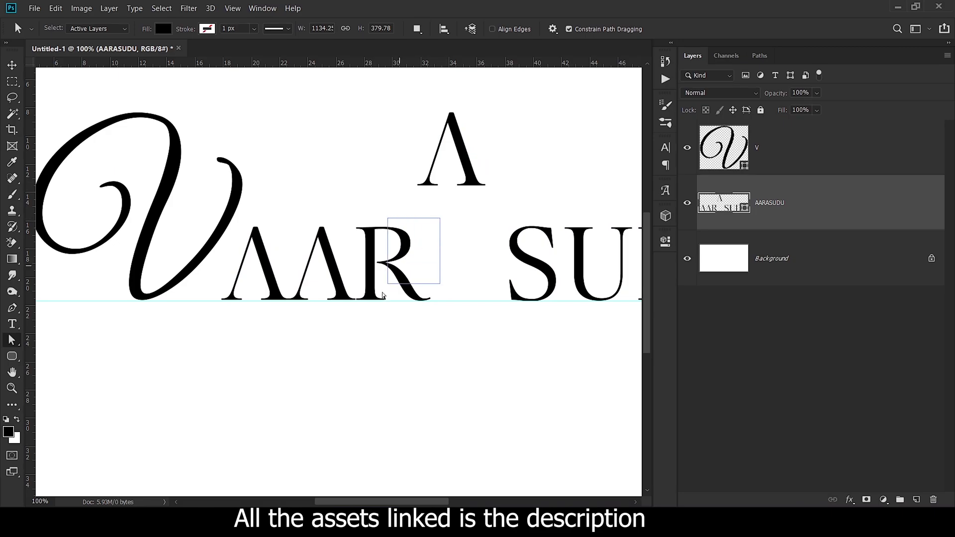
- Delete the R's leg anchors so the R becomes a P
{"action": "mouse_move", "coordinate": [383, 295]}
{"action": "left_mouse_down"}
{"action": "mouse_move", "coordinate": [364, 321]}
{"action": "mouse_move", "coordinate": [384, 314]}
{"action": "mouse_move", "coordinate": [293, 311]}
{"action": "left_mouse_up"}
{"action": "scroll", "coordinate": [425, 356], "scroll_direction": "up", "scroll_amount": 3}
{"action": "scroll", "coordinate": [444, 365], "scroll_direction": "up", "scroll_amount": 1}
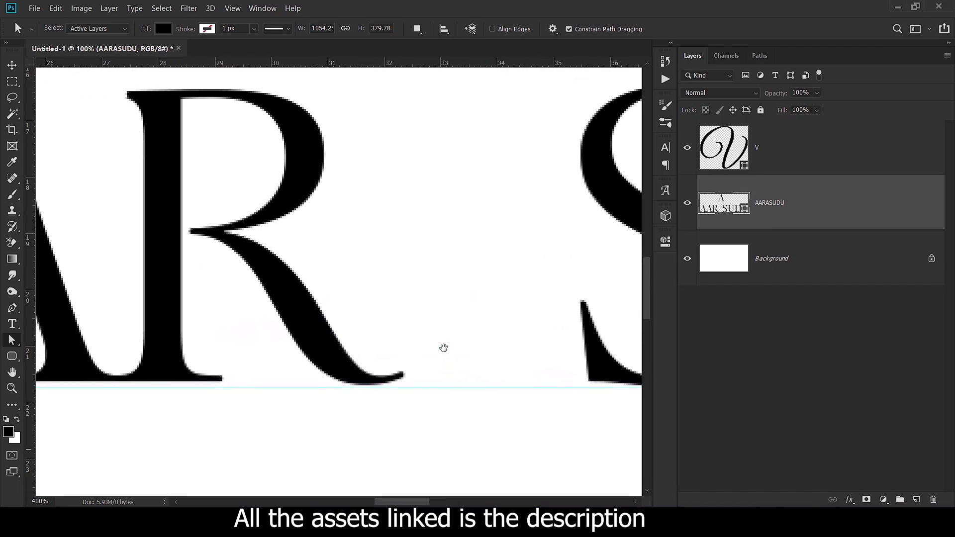
{"action": "left_click_drag", "start_coordinate": [453, 418], "coordinate": [238, 258]}
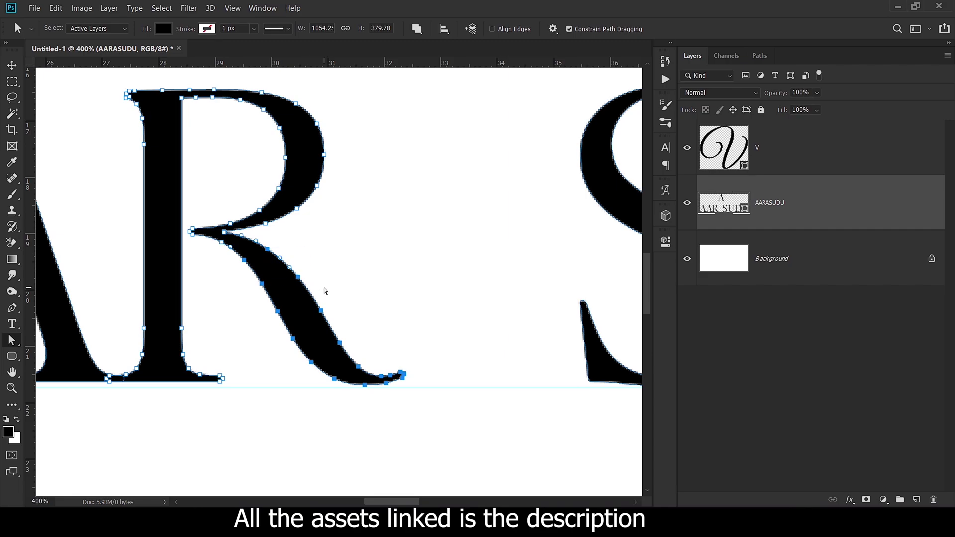
{"action": "key", "text": "Delete"}
- Delete the S's lower-left anchors to cut away its bottom tail
{"action": "scroll", "coordinate": [320, 284], "scroll_direction": "down", "scroll_amount": 1}
{"action": "left_click_drag", "start_coordinate": [386, 256], "coordinate": [503, 397]}
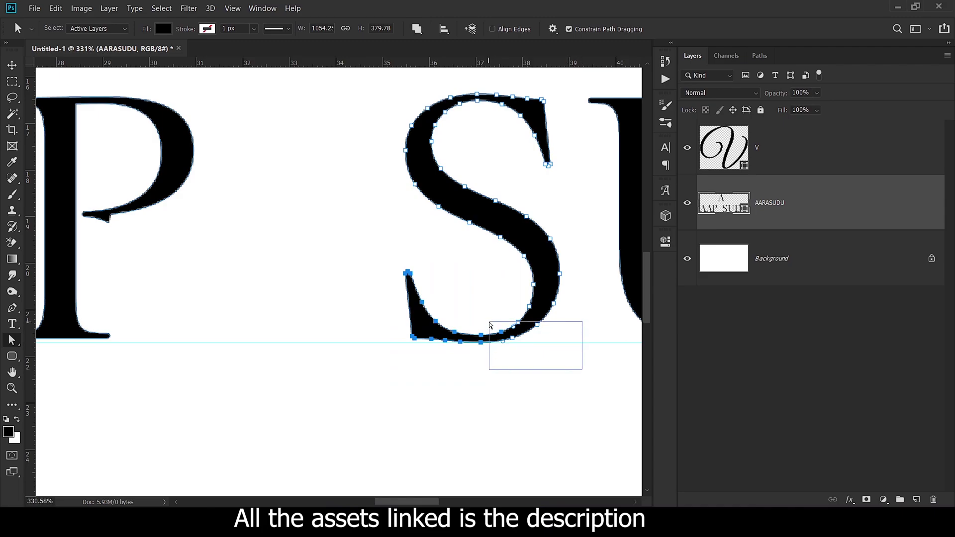
{"action": "scroll", "coordinate": [503, 326], "scroll_direction": "down", "scroll_amount": 1}
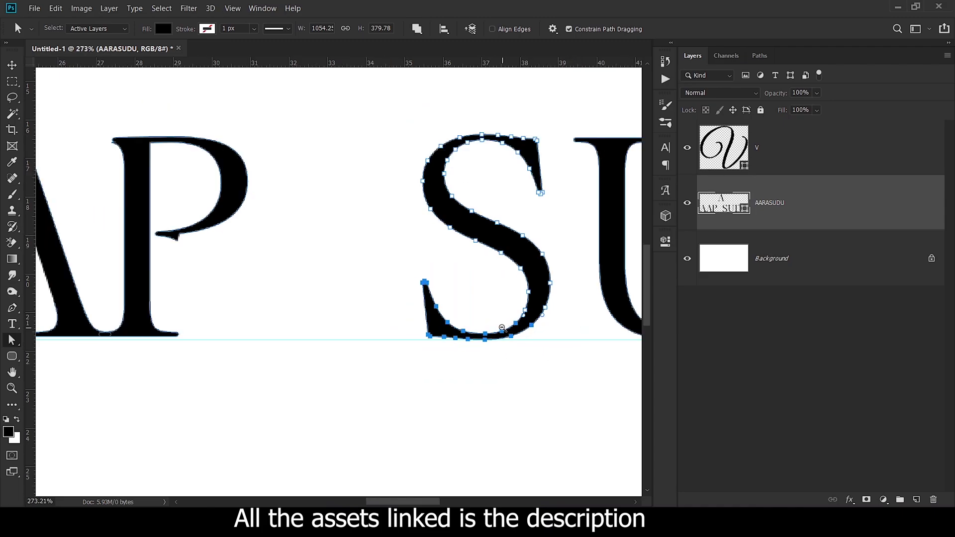
{"action": "scroll", "coordinate": [467, 343], "scroll_direction": "down", "scroll_amount": 1}
{"action": "scroll", "coordinate": [422, 356], "scroll_direction": "down", "scroll_amount": 1}
{"action": "key", "text": "Delete"}
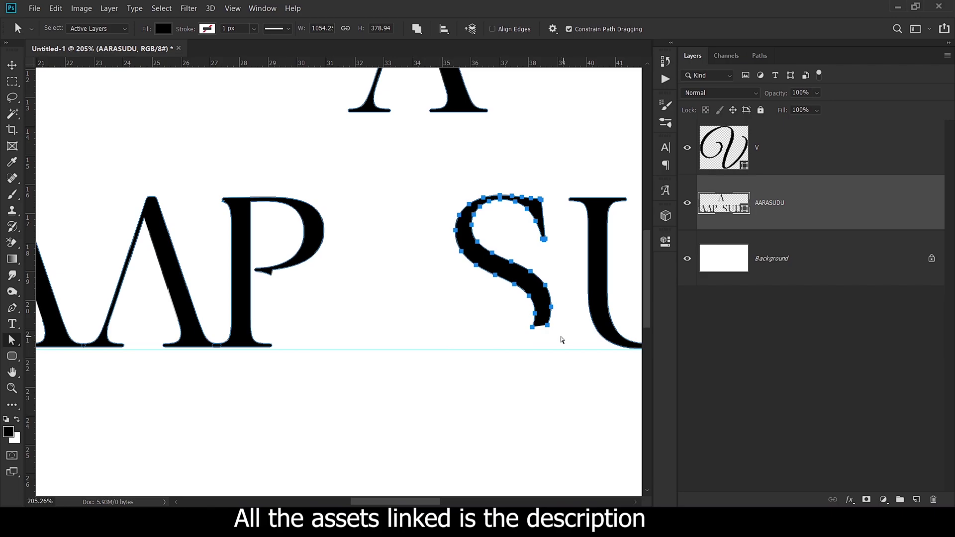
{"action": "scroll", "coordinate": [560, 338], "scroll_direction": "up", "scroll_amount": 1}
{"action": "scroll", "coordinate": [555, 335], "scroll_direction": "up", "scroll_amount": 1}
{"action": "scroll", "coordinate": [547, 333], "scroll_direction": "up", "scroll_amount": 1}
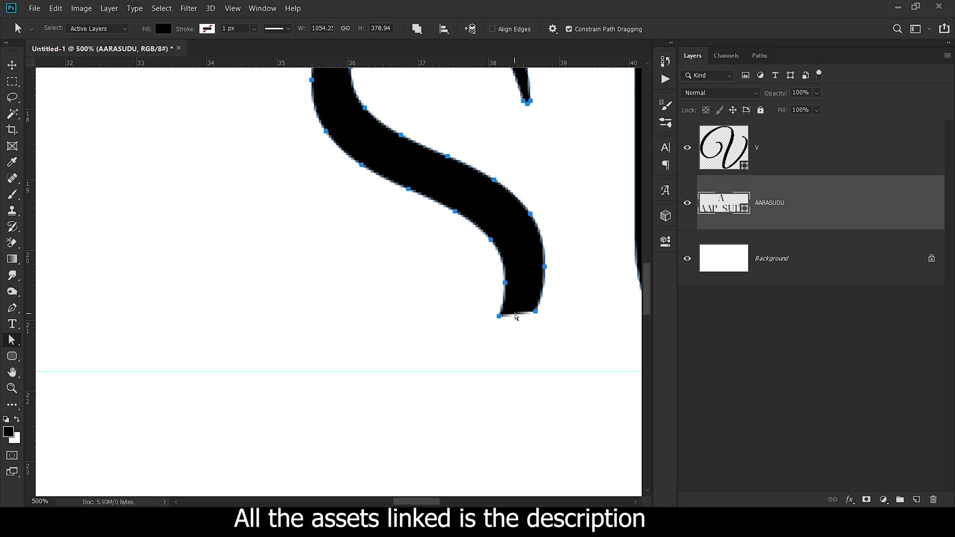
{"action": "key", "text": "p"}
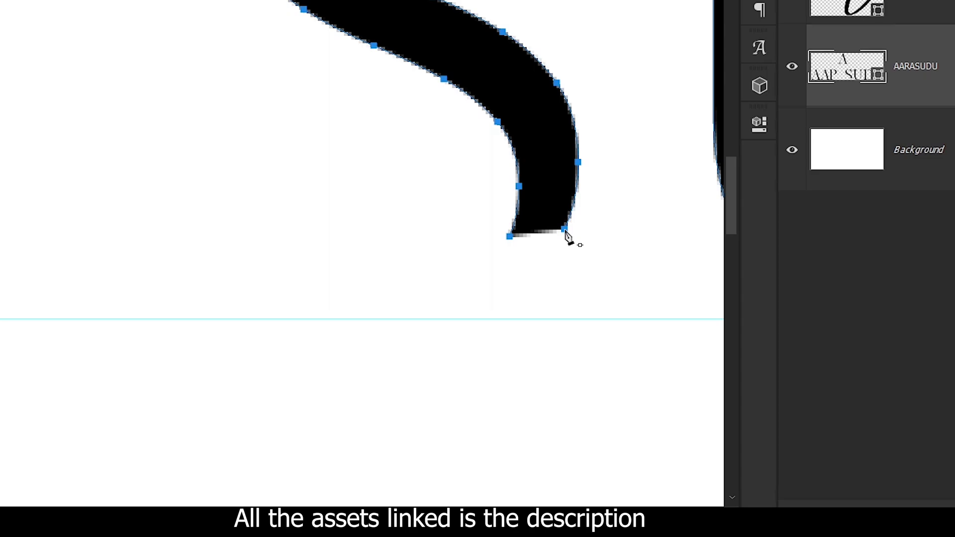
- Draw a curved pen swash from the S's open end below the baseline and close it
{"action": "left_click", "coordinate": [564, 229]}
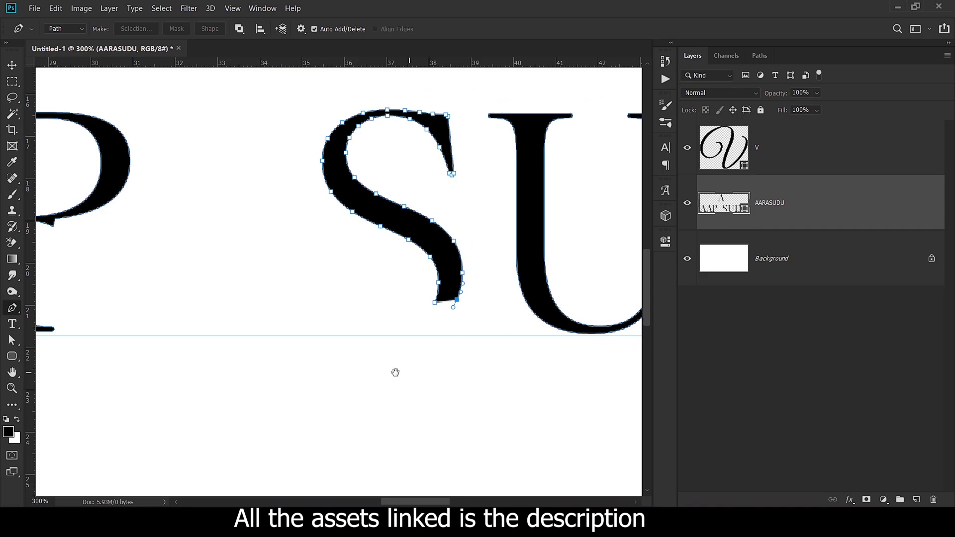
{"action": "left_click_drag", "start_coordinate": [394, 373], "coordinate": [566, 298]}
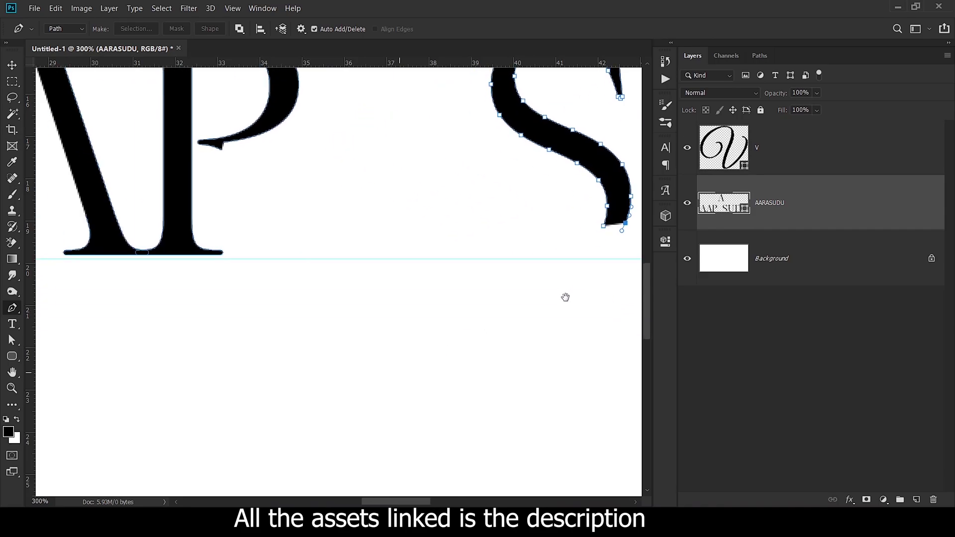
{"action": "mouse_move", "coordinate": [447, 386]}
{"action": "left_mouse_down"}
{"action": "mouse_move", "coordinate": [311, 358]}
{"action": "mouse_move", "coordinate": [285, 364]}
{"action": "left_mouse_up"}
{"action": "scroll", "coordinate": [203, 218], "scroll_direction": "up", "scroll_amount": 3}
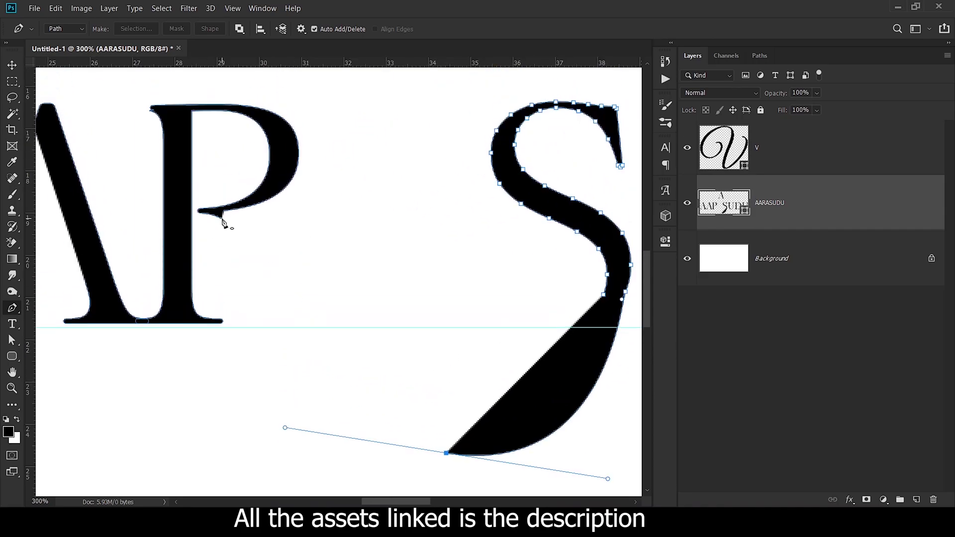
{"action": "left_click", "coordinate": [223, 212]}
{"action": "left_click_drag", "start_coordinate": [286, 428], "coordinate": [287, 466]}
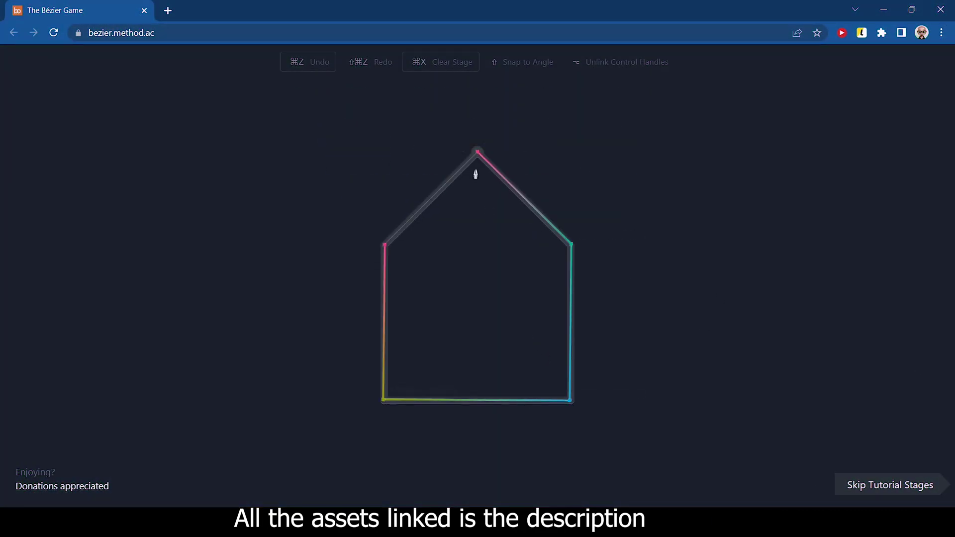
- Trace the circle and heart Bézier Game stages, then skip the tutorial to the car level
{"action": "left_click_drag", "start_coordinate": [473, 209], "coordinate": [541, 211]}
{"action": "left_click_drag", "start_coordinate": [546, 273], "coordinate": [546, 260]}
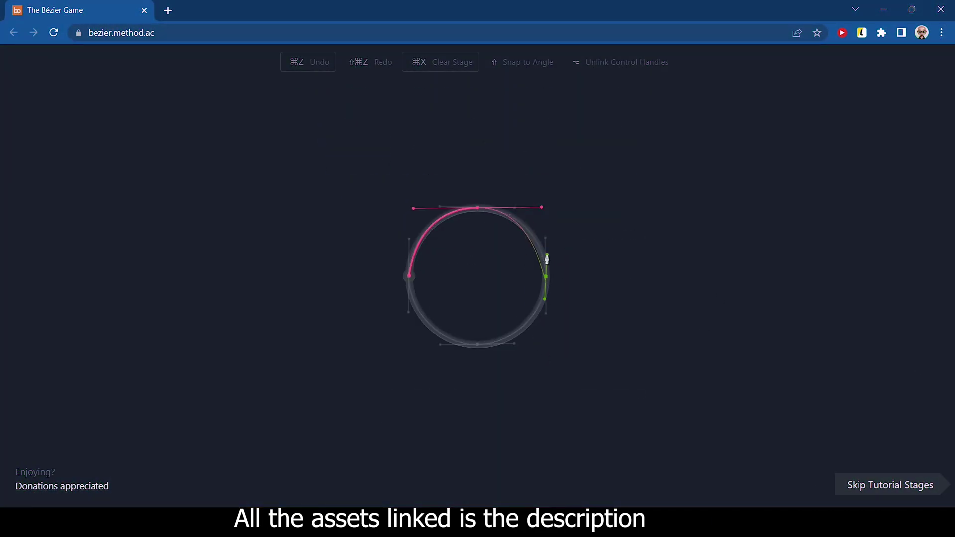
{"action": "left_click", "coordinate": [411, 274]}
{"action": "left_click_drag", "start_coordinate": [476, 230], "coordinate": [453, 241]}
{"action": "left_click_drag", "start_coordinate": [476, 379], "coordinate": [378, 420]}
{"action": "left_click", "coordinate": [477, 230]}
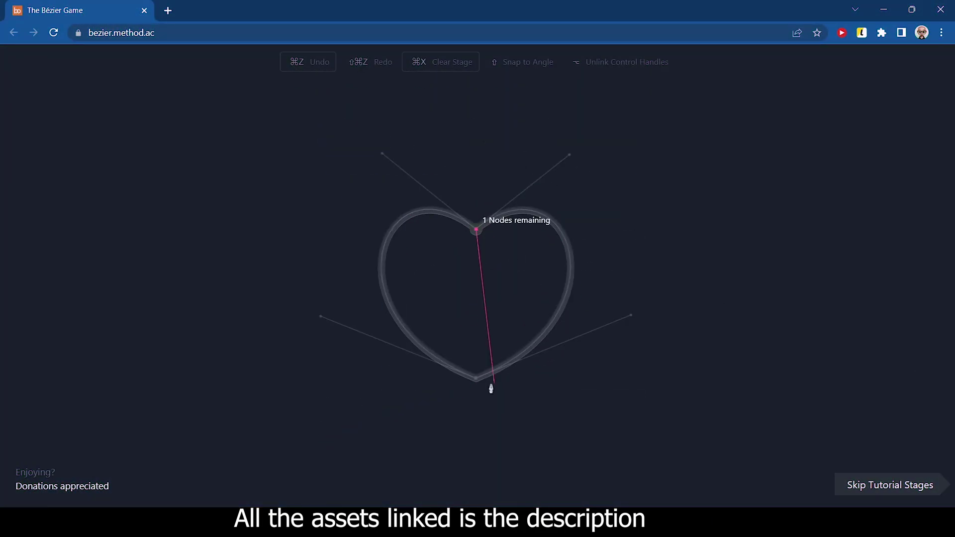
{"action": "left_click", "coordinate": [890, 485]}
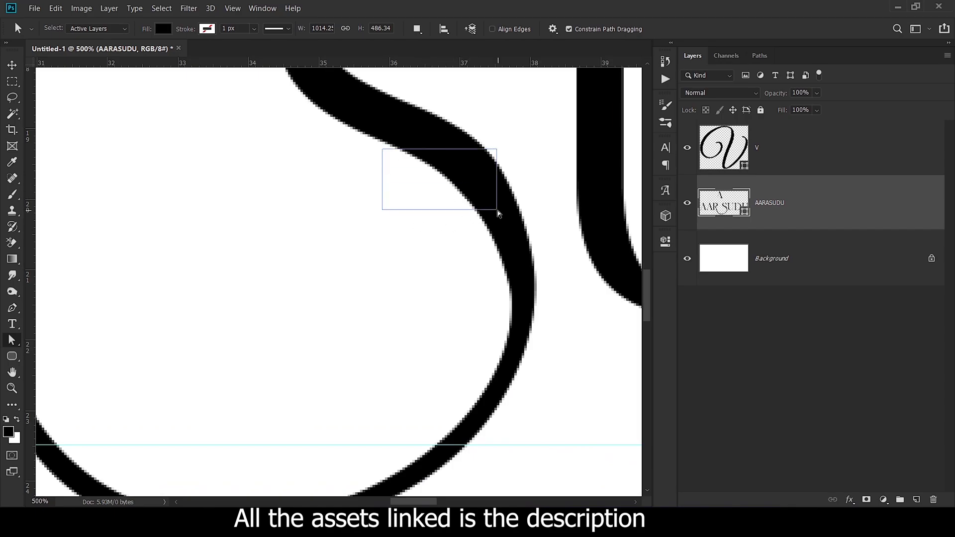
- Move the floating Λ copy down between R and S onto the baseline
{"action": "scroll", "coordinate": [382, 164], "scroll_direction": "down", "scroll_amount": 5}
{"action": "key", "text": "ctrl+minus"}
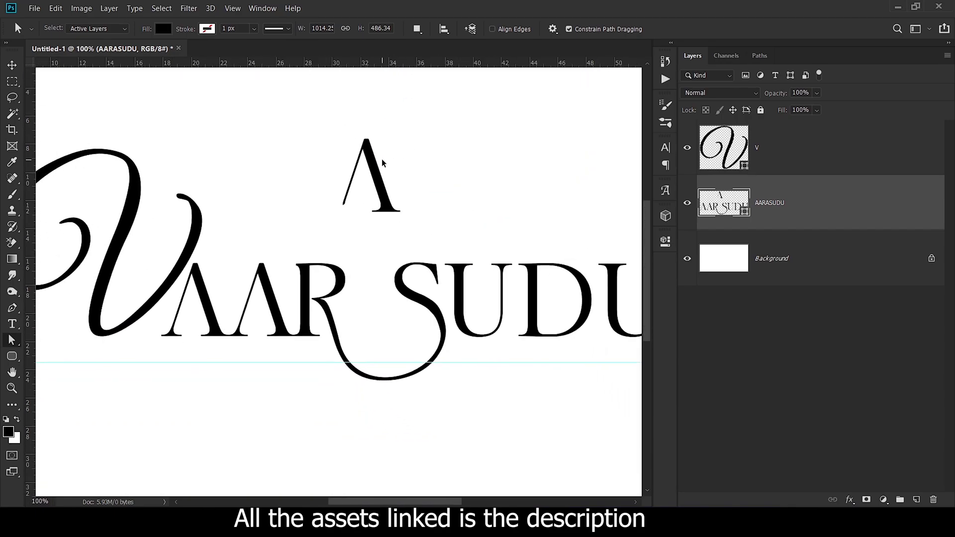
{"action": "left_click_drag", "start_coordinate": [302, 140], "coordinate": [427, 223]}
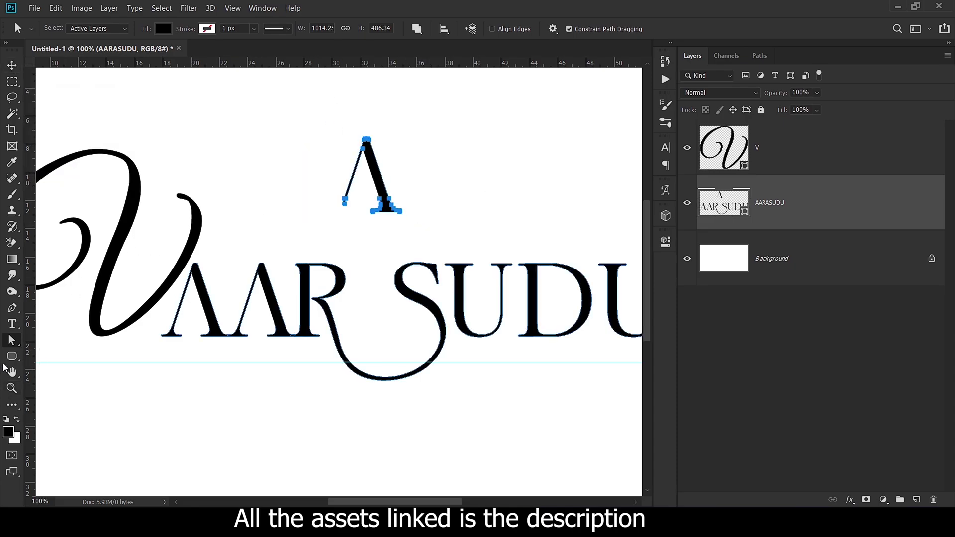
{"action": "right_click", "coordinate": [11, 344]}
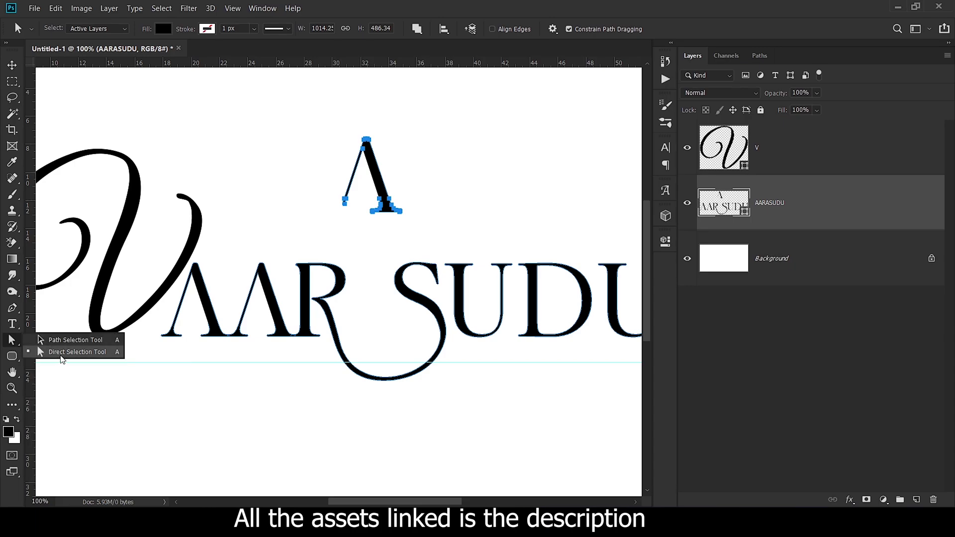
{"action": "left_click_drag", "start_coordinate": [370, 164], "coordinate": [371, 274]}
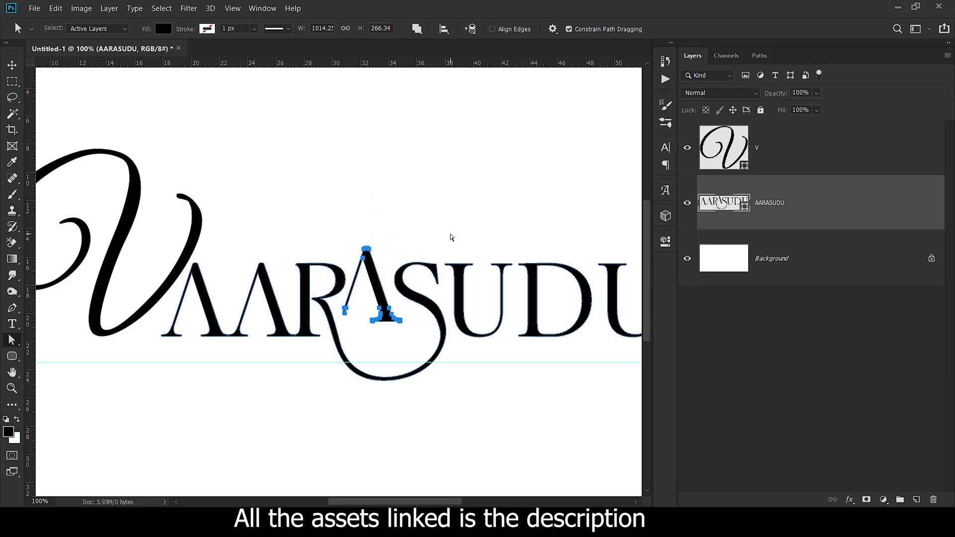
{"action": "key", "text": "shift+Down"}
{"action": "key", "text": "shift+Down"}
{"action": "key", "text": "shift+Down"}
{"action": "left_click", "coordinate": [364, 265], "text": "ctrl+alt"}
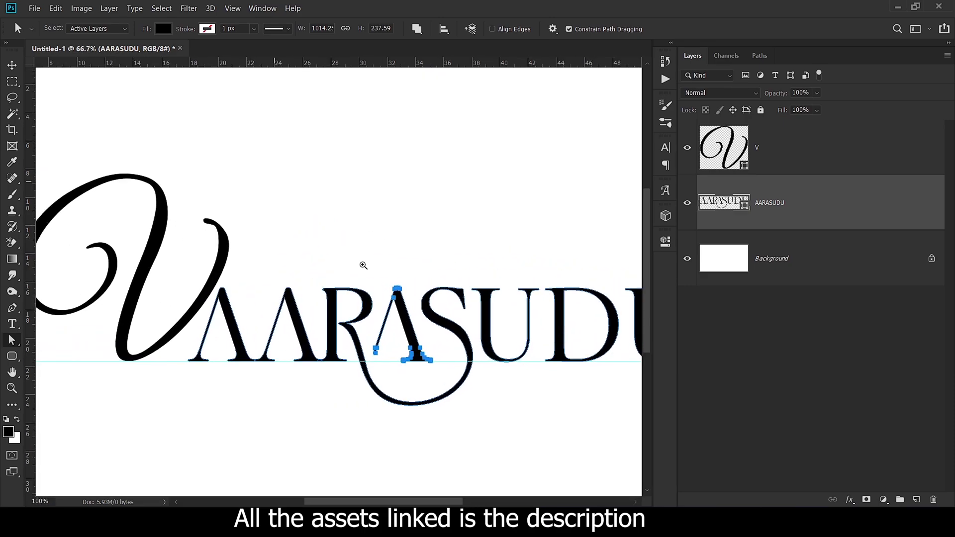
{"action": "left_click_drag", "start_coordinate": [363, 266], "coordinate": [348, 232]}
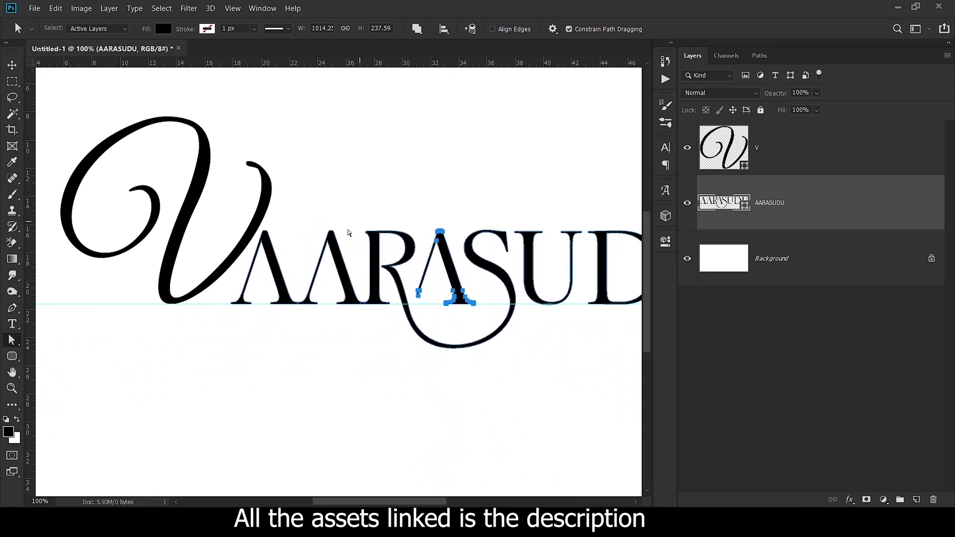
- Reshape the V layer's swash end into a thin curl with pen points
{"action": "left_click", "coordinate": [12, 65]}
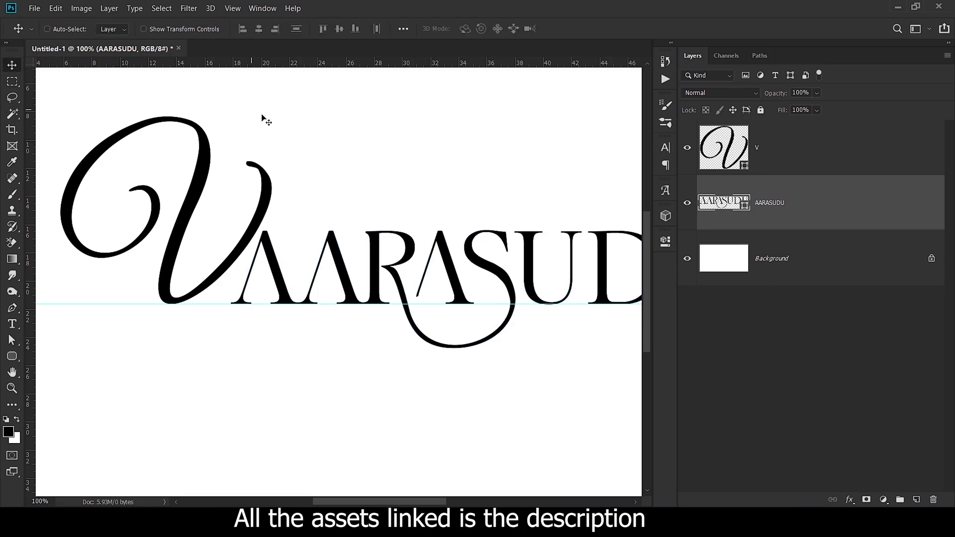
{"action": "left_click", "coordinate": [769, 155]}
{"action": "scroll", "coordinate": [416, 213], "scroll_direction": "up", "scroll_amount": 3}
{"action": "key", "text": "p"}
{"action": "left_click_drag", "start_coordinate": [358, 213], "coordinate": [491, 296]}
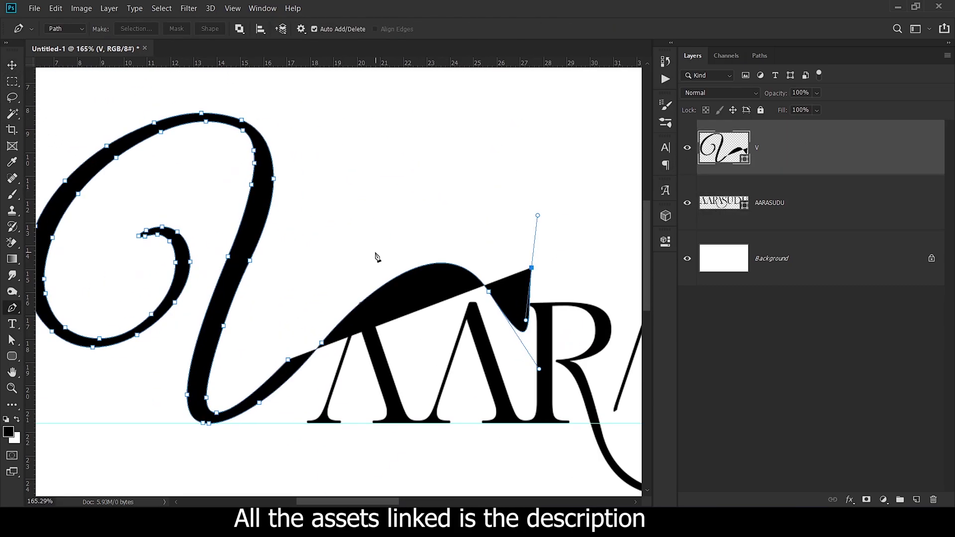
{"action": "left_click", "coordinate": [489, 291]}
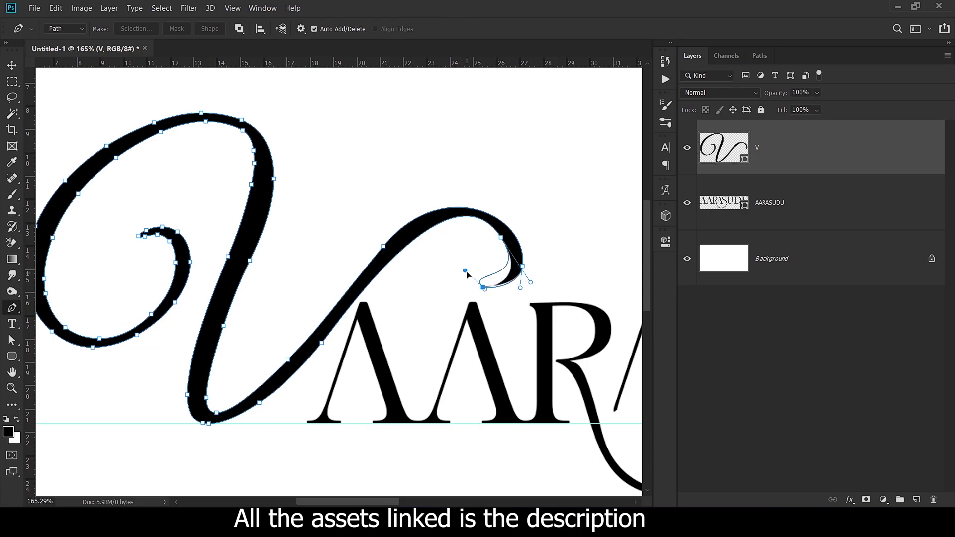
{"action": "left_click_drag", "start_coordinate": [522, 266], "coordinate": [529, 203]}
{"action": "scroll", "coordinate": [321, 187], "scroll_direction": "down", "scroll_amount": 3}
{"action": "key", "text": "v"}
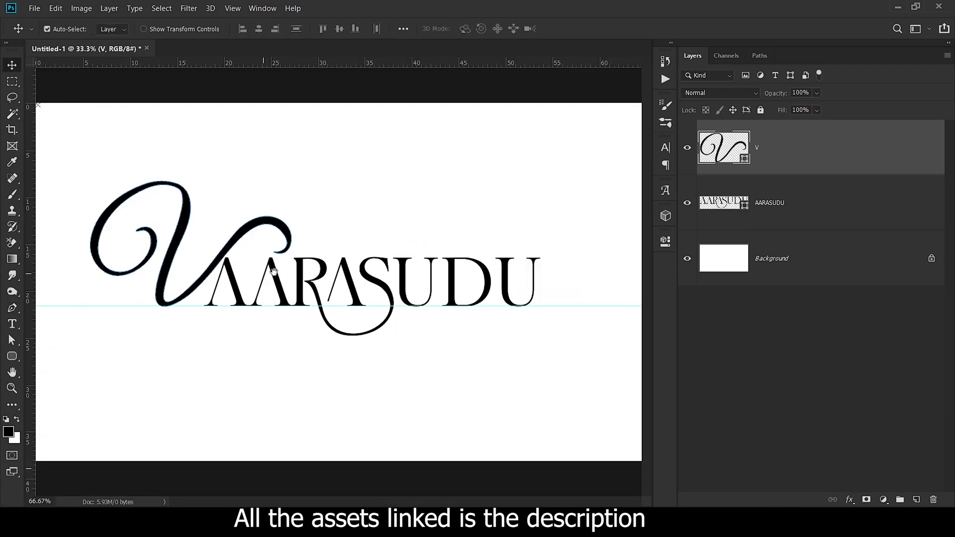
{"action": "scroll", "coordinate": [314, 242], "scroll_direction": "down", "scroll_amount": 3}
- Convert the V and AARASUDU layers into one smart object
{"action": "left_click", "coordinate": [797, 202], "text": "shift"}
{"action": "right_click", "coordinate": [796, 202]}
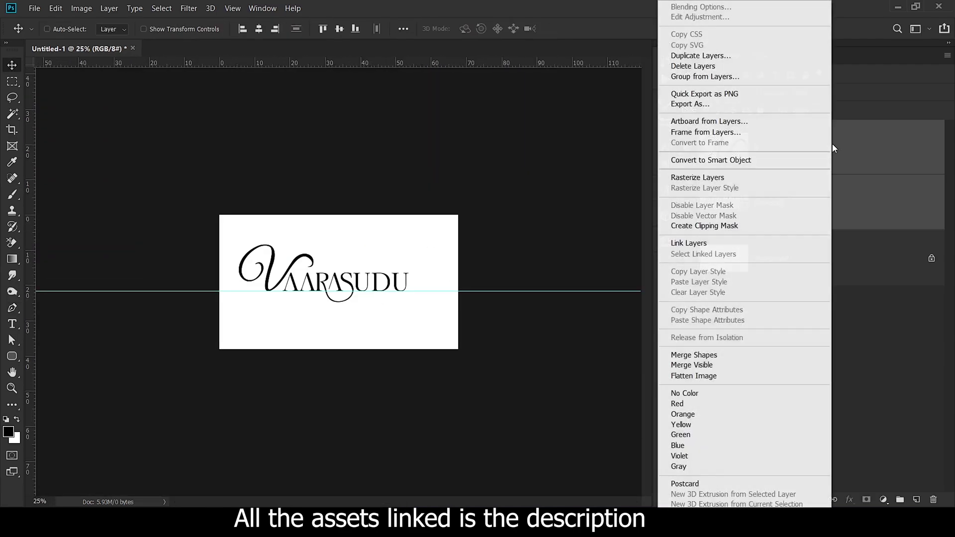
{"action": "left_click", "coordinate": [761, 158]}
- Drag the texture_1.jpg diamond texture into Untitled-1 and clip it inside the lettering
{"action": "left_click", "coordinate": [376, 250], "text": "ctrl"}
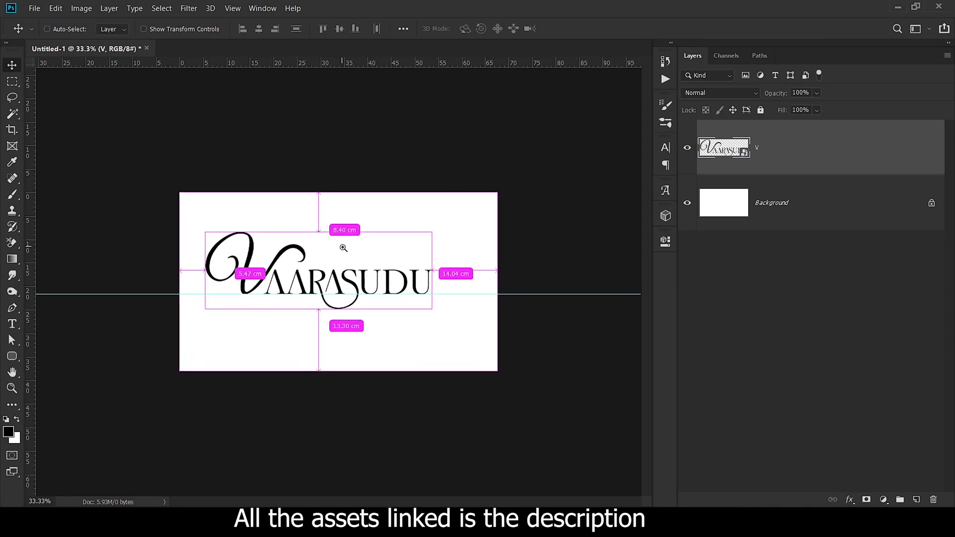
{"action": "left_click", "coordinate": [344, 248], "text": "ctrl"}
{"action": "left_click_drag", "start_coordinate": [374, 289], "coordinate": [398, 287]}
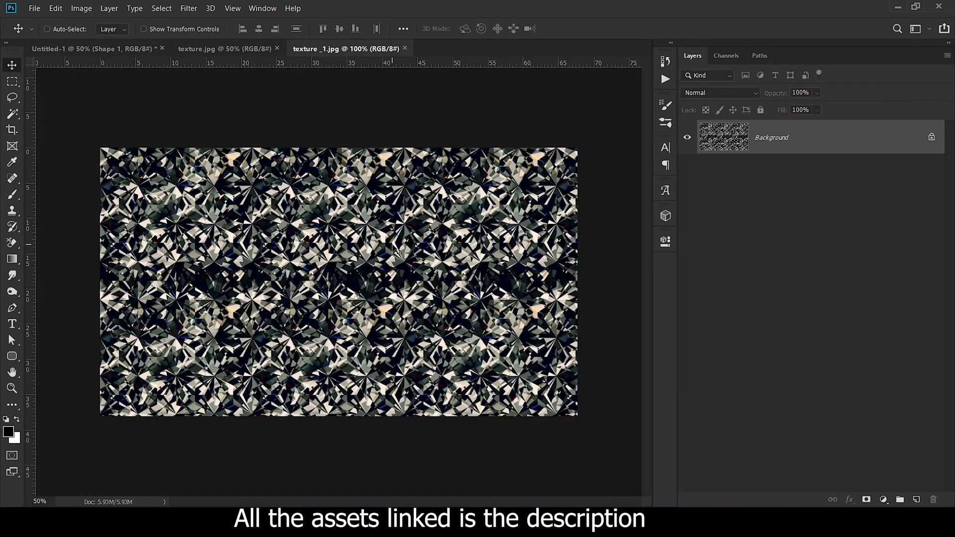
{"action": "left_click_drag", "start_coordinate": [415, 287], "coordinate": [799, 175]}
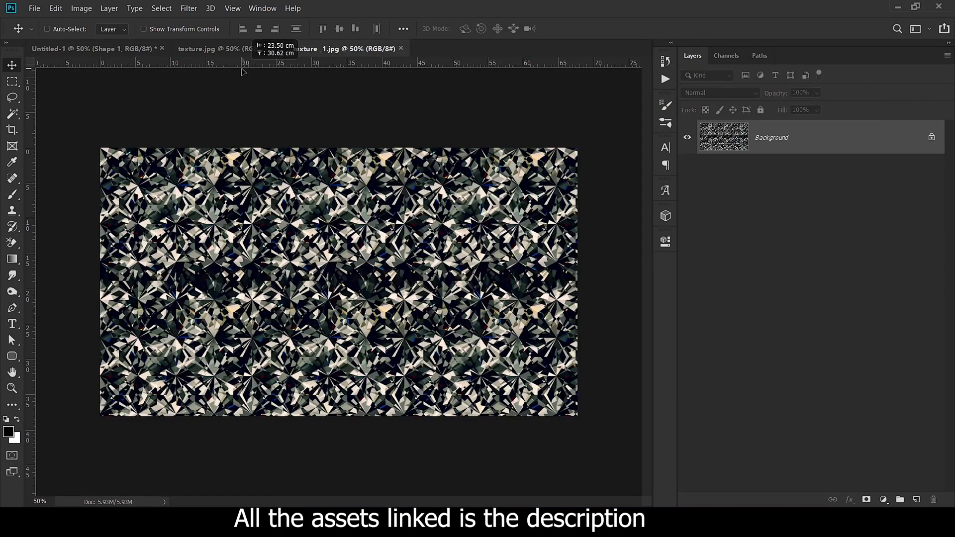
{"action": "left_click", "coordinate": [798, 176], "text": "alt"}
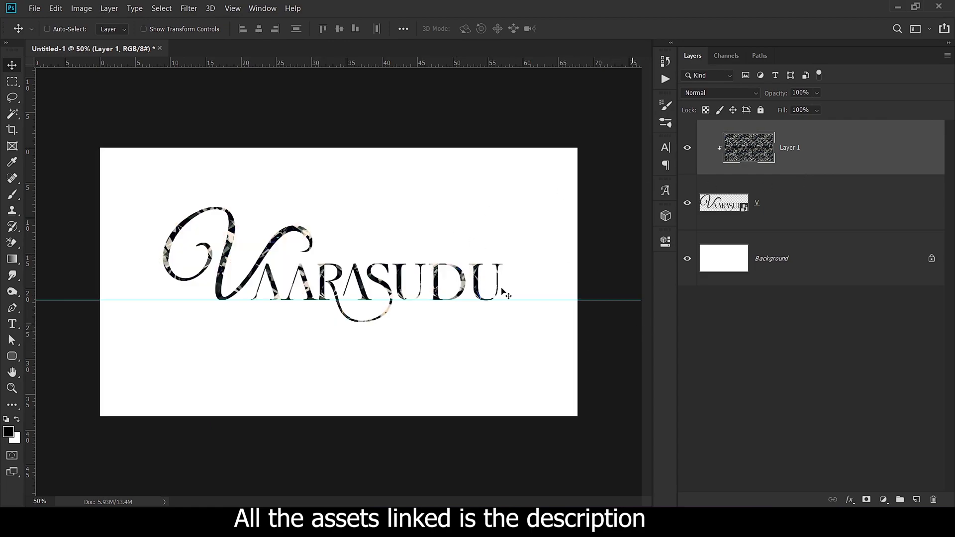
- Convert the V lettering and its clipped texture layer into a single smart object, Layer 1
{"action": "left_click", "coordinate": [410, 259], "text": "ctrl"}
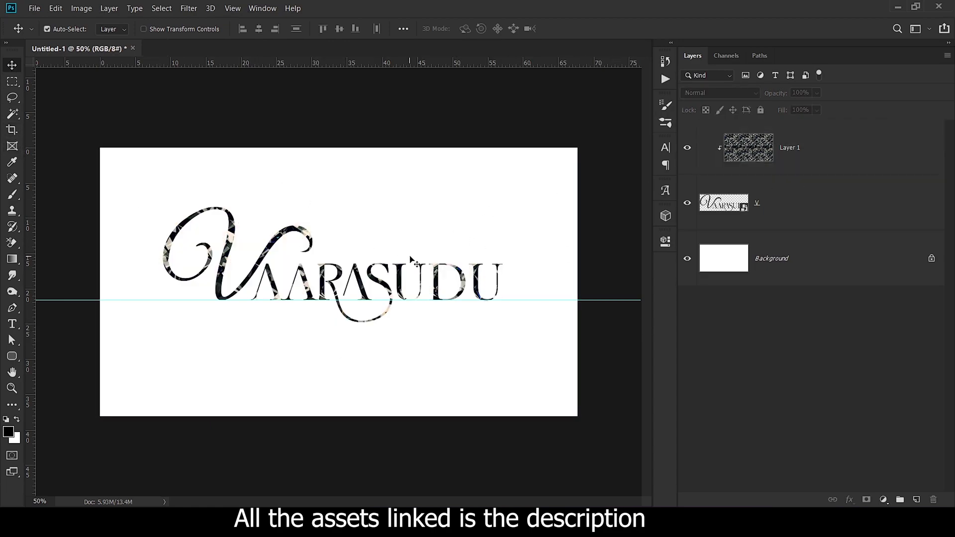
{"action": "left_click", "coordinate": [407, 264], "text": "ctrl"}
{"action": "left_click", "coordinate": [396, 259], "text": "ctrl+alt"}
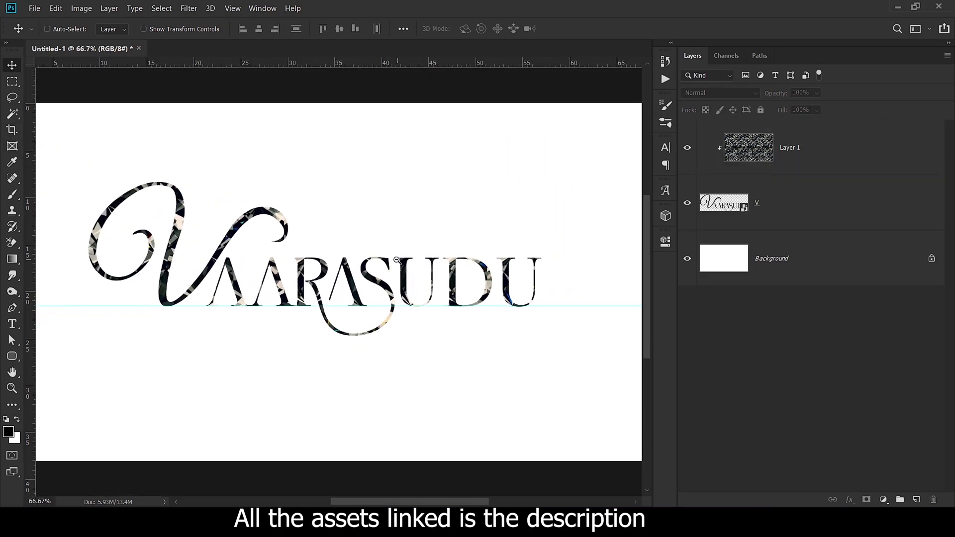
{"action": "left_click", "coordinate": [800, 209]}
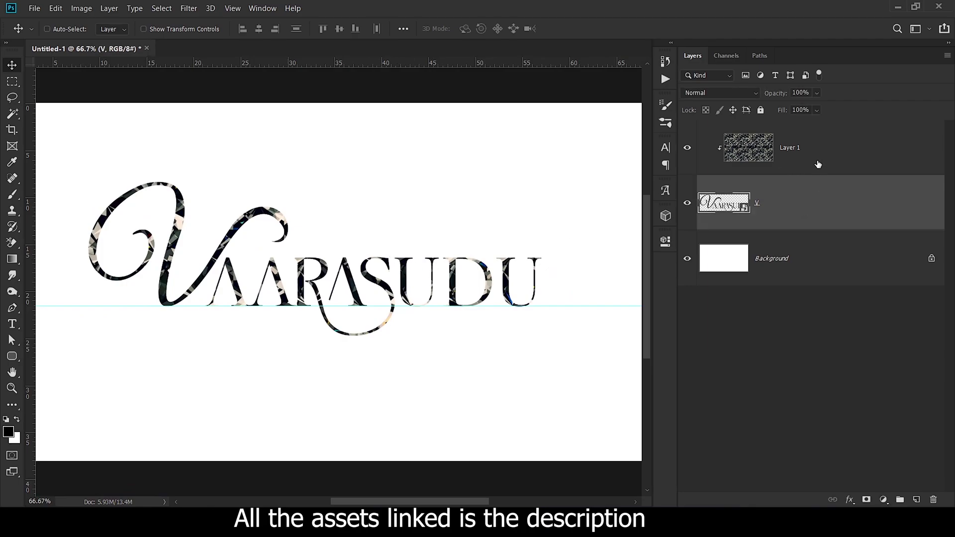
{"action": "left_click", "coordinate": [817, 164], "text": "shift"}
{"action": "right_click", "coordinate": [817, 161]}
{"action": "left_click", "coordinate": [735, 160]}
{"action": "right_click", "coordinate": [739, 153]}
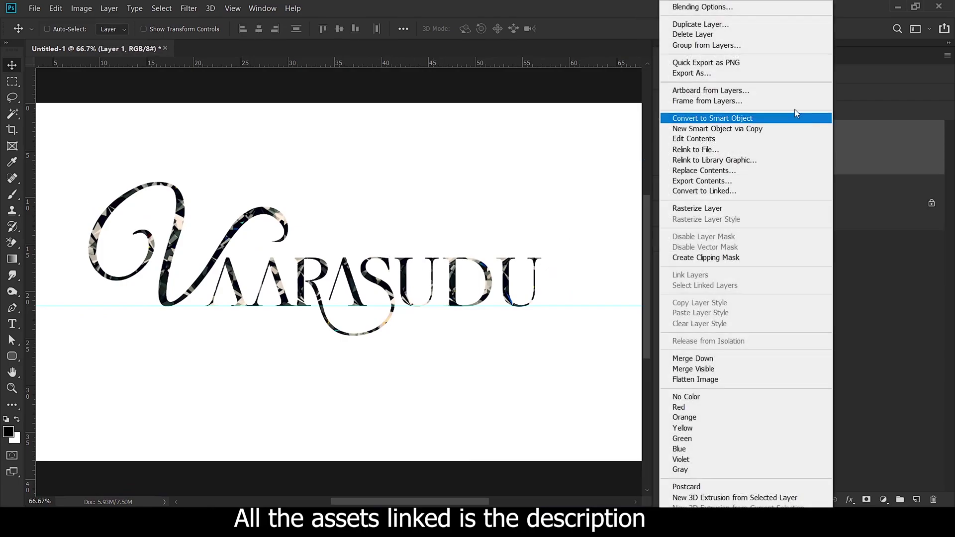
- Apply an inner shadow at 90°, 6 px distance, 67% choke and 2 px size
{"action": "key", "text": "Escape"}
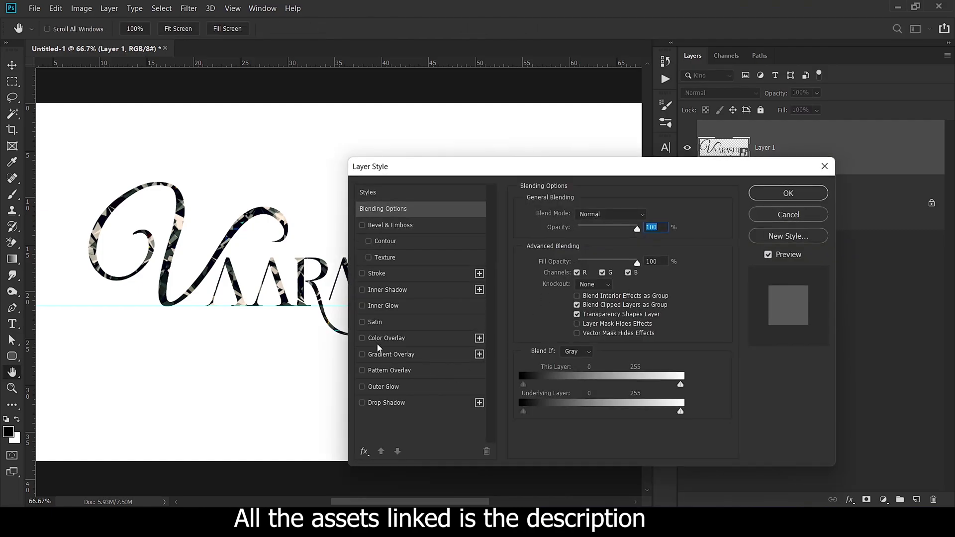
{"action": "left_click", "coordinate": [382, 291]}
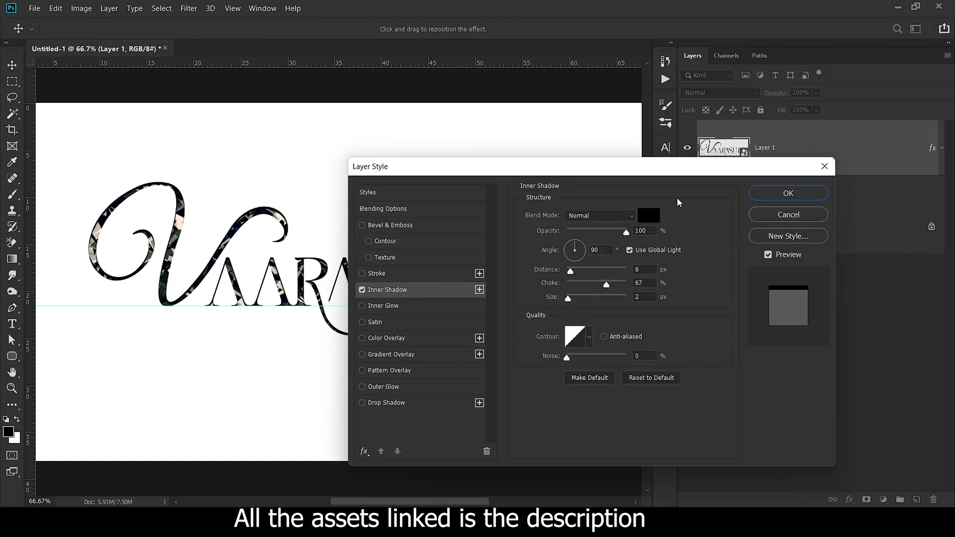
{"action": "left_click", "coordinate": [788, 192]}
{"action": "key", "text": "ctrl+minus"}
{"action": "key", "text": "ctrl+minus"}
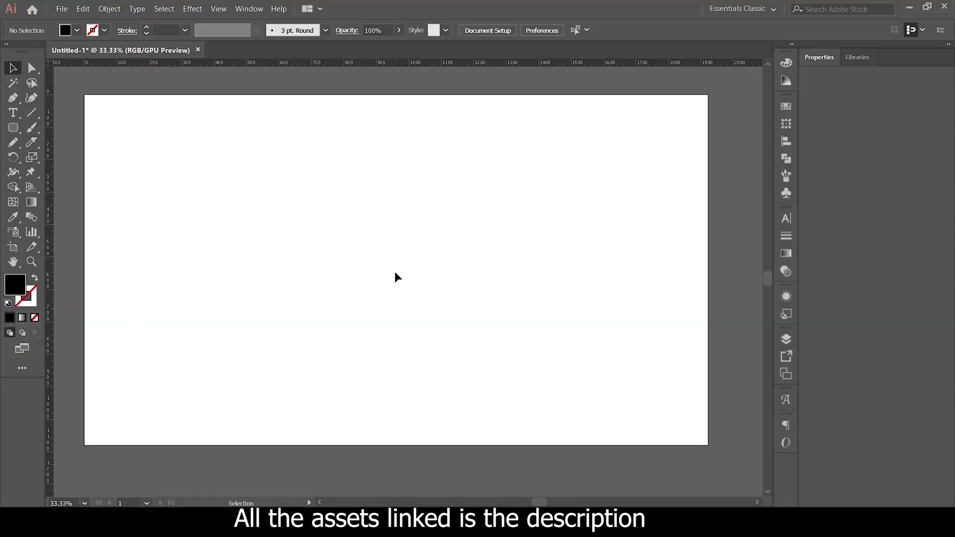
- Set a script V in Great Vibes beside AARASUDU in Mauren, and enlarge the V
{"action": "key", "text": "t"}
{"action": "left_click", "coordinate": [266, 243]}
{"action": "type", "text": "V"}
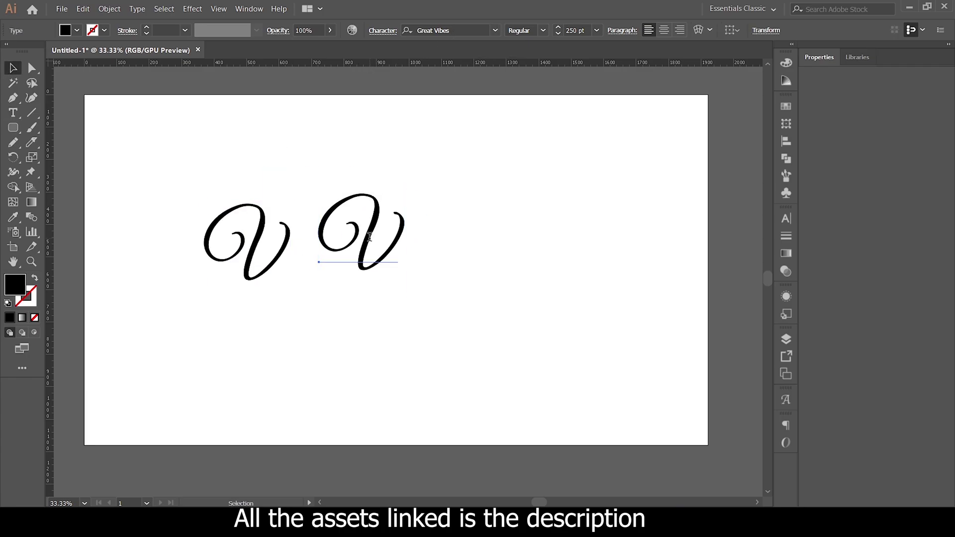
{"action": "type", "text": "mau"}
{"action": "key", "text": "Return"}
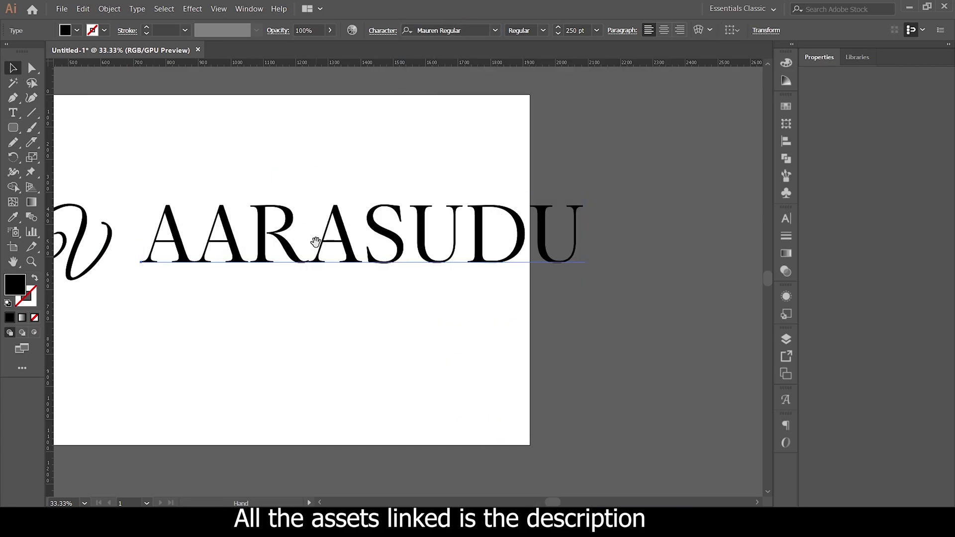
{"action": "left_click", "coordinate": [164, 214]}
{"action": "left_click_drag", "start_coordinate": [240, 311], "coordinate": [234, 304]}
- Add a baseline guide and convert the V and AARASUDU text to outlines
{"action": "left_click_drag", "start_coordinate": [288, 63], "coordinate": [292, 258]}
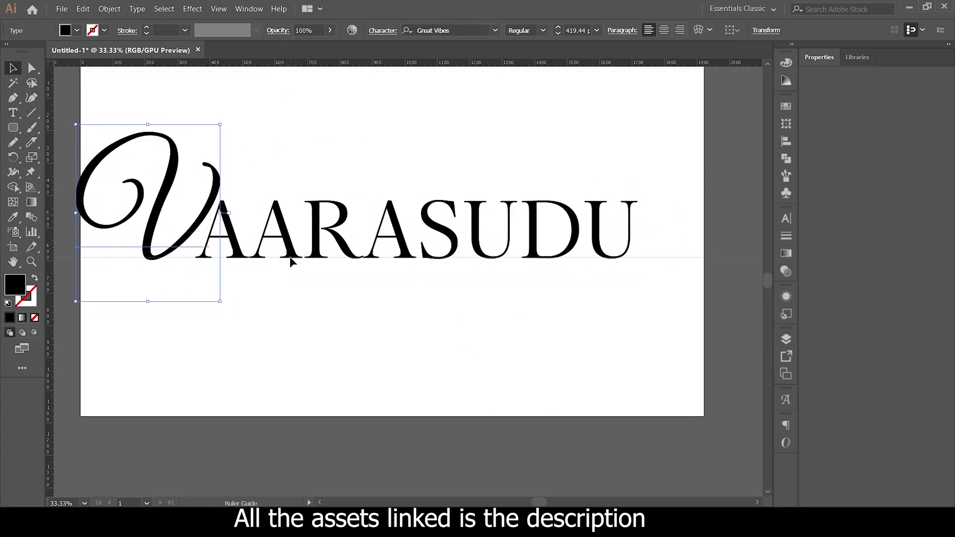
{"action": "left_click_drag", "start_coordinate": [168, 145], "coordinate": [625, 268]}
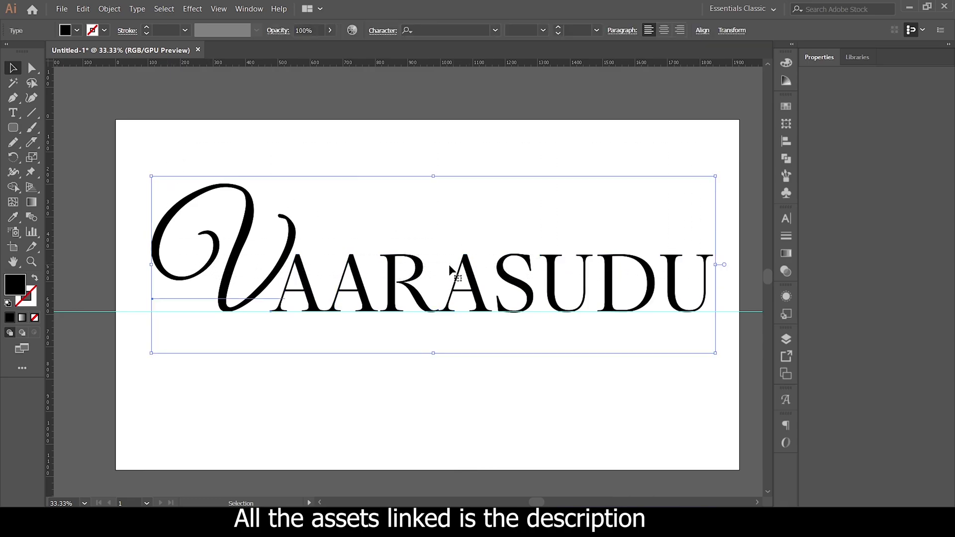
{"action": "right_click", "coordinate": [465, 267]}
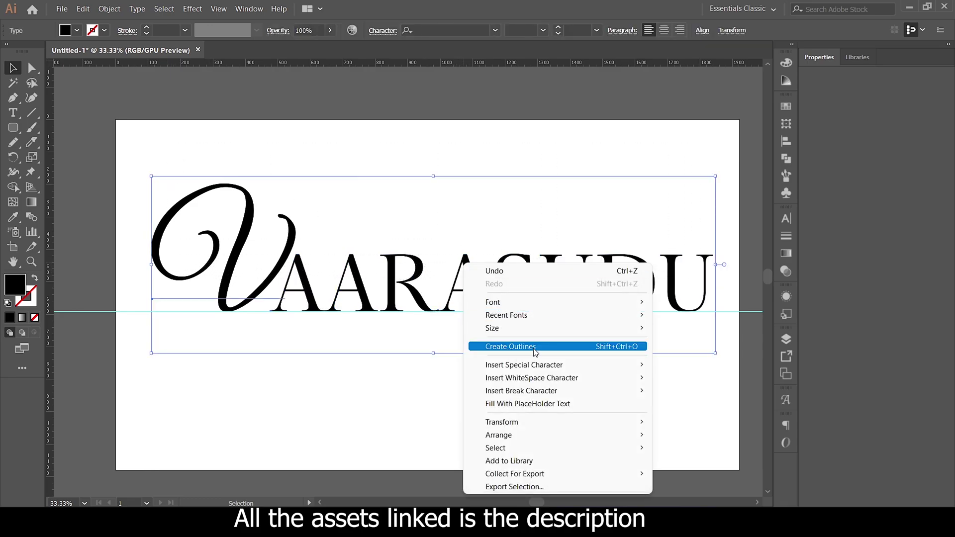
{"action": "left_click", "coordinate": [625, 347]}
- Select the outlined AARASUDU group and zoom in on the first A's crossbar
{"action": "left_click", "coordinate": [546, 384]}
{"action": "left_click", "coordinate": [623, 347]}
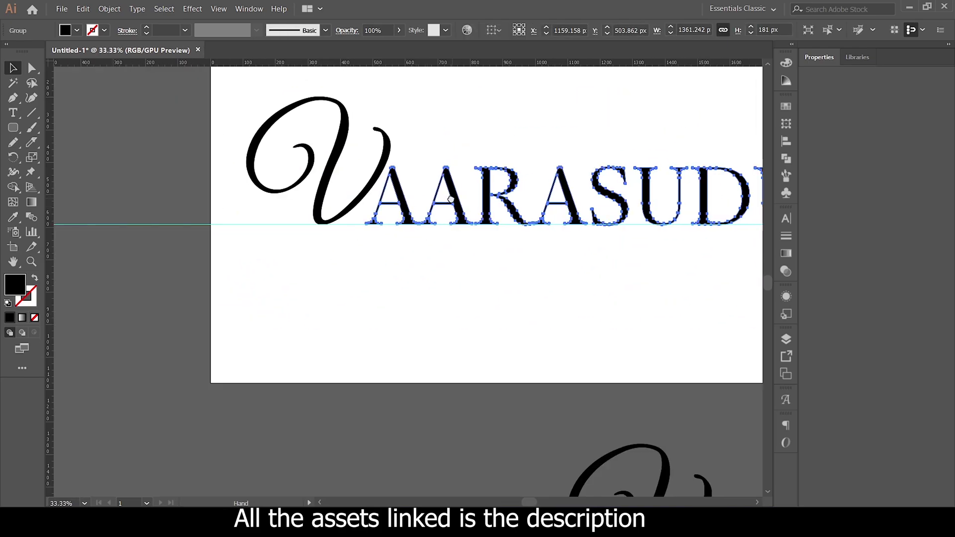
{"action": "key", "text": "ctrl+equal"}
{"action": "key", "text": "ctrl+equal"}
{"action": "key", "text": "ctrl+equal"}
{"action": "key", "text": "ctrl+equal"}
{"action": "key", "text": "ctrl+equal"}
{"action": "left_click", "coordinate": [30, 145]}
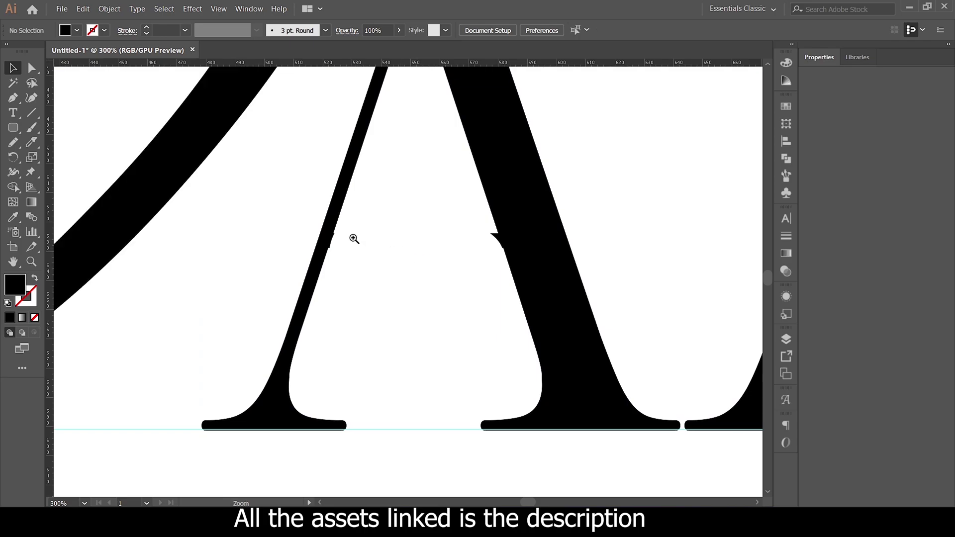
- Tidy the anchor points on the first A's cut stem
{"action": "double_click", "coordinate": [354, 239]}
{"action": "key", "text": "p"}
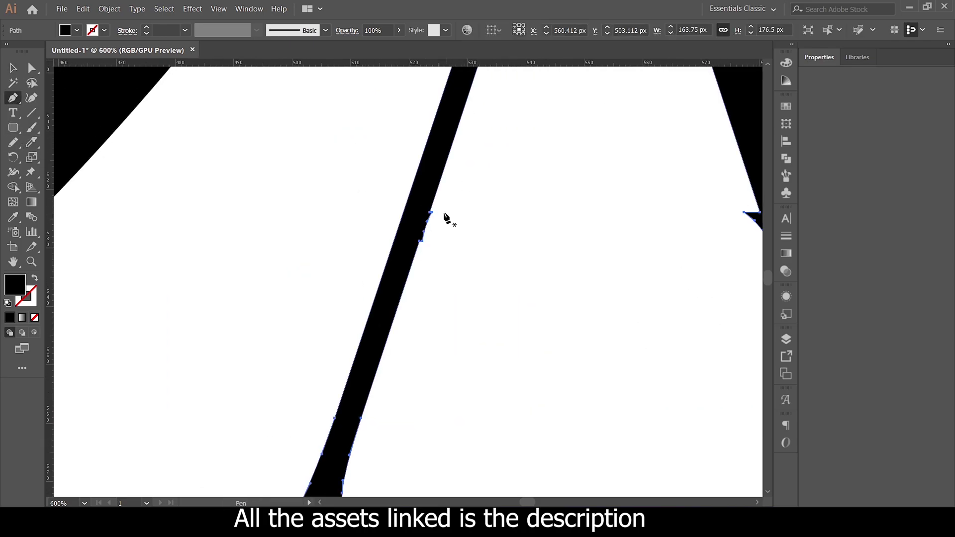
{"action": "left_click", "coordinate": [429, 213], "text": "ctrl"}
{"action": "key", "text": "ctrl+minus"}
{"action": "key", "text": "ctrl+minus"}
{"action": "key", "text": "ctrl+minus"}
{"action": "key", "text": "ctrl+minus"}
{"action": "key", "text": "ctrl+minus"}
{"action": "key", "text": "ctrl+minus"}
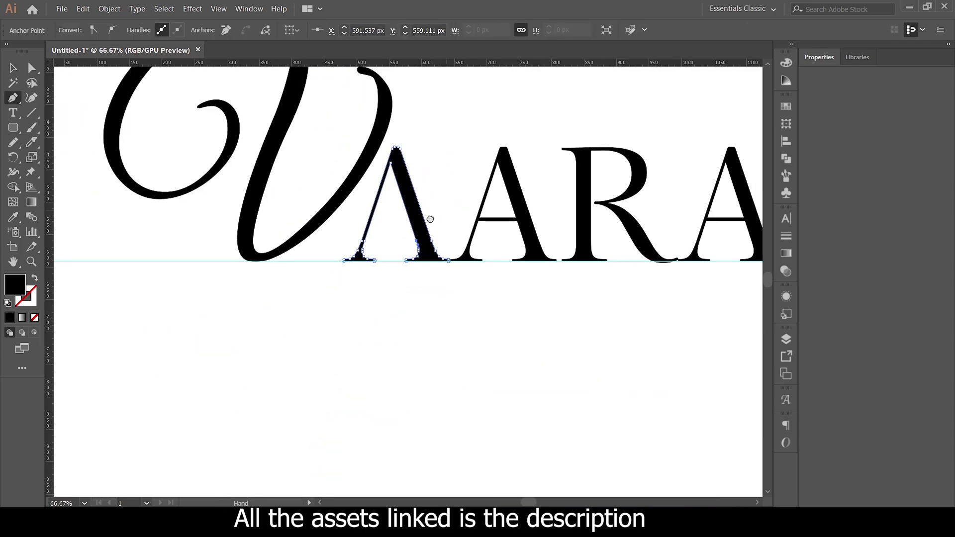
{"action": "left_click_drag", "start_coordinate": [430, 219], "coordinate": [302, 208]}
- Delete the second A's crossbar to leave a Λ
{"action": "left_click", "coordinate": [109, 8]}
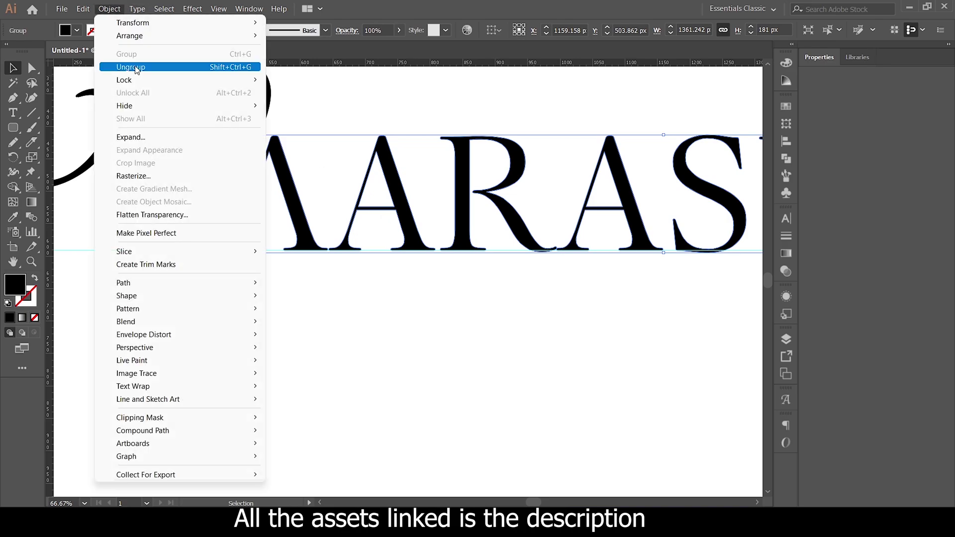
{"action": "left_click", "coordinate": [415, 208]}
{"action": "key", "text": "Delete"}
{"action": "left_click_drag", "start_coordinate": [351, 230], "coordinate": [415, 227]}
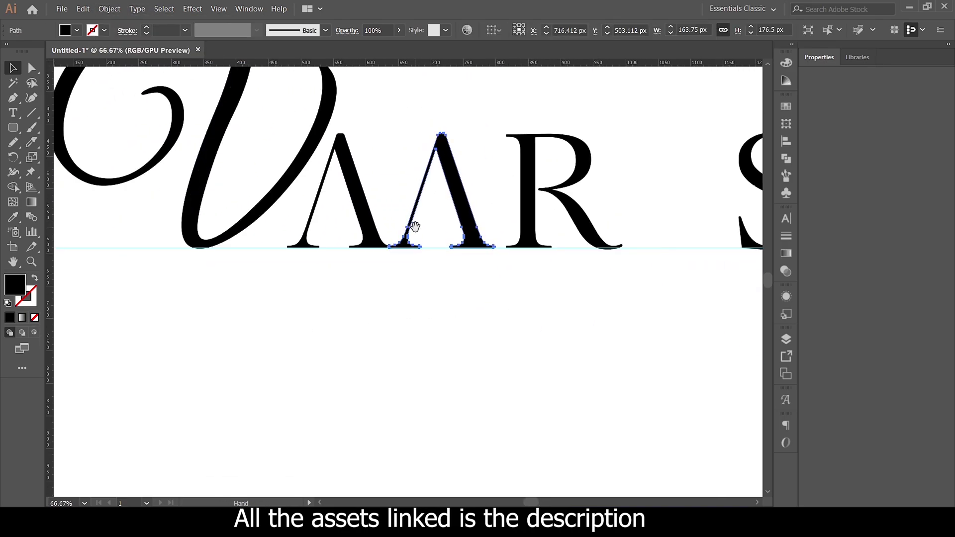
{"action": "key", "text": "ctrl+minus"}
- Place a copy of the Λ after the R, replacing that A
{"action": "left_click_drag", "start_coordinate": [364, 209], "coordinate": [561, 202], "text": "alt"}
{"action": "key", "text": "ctrl+1"}
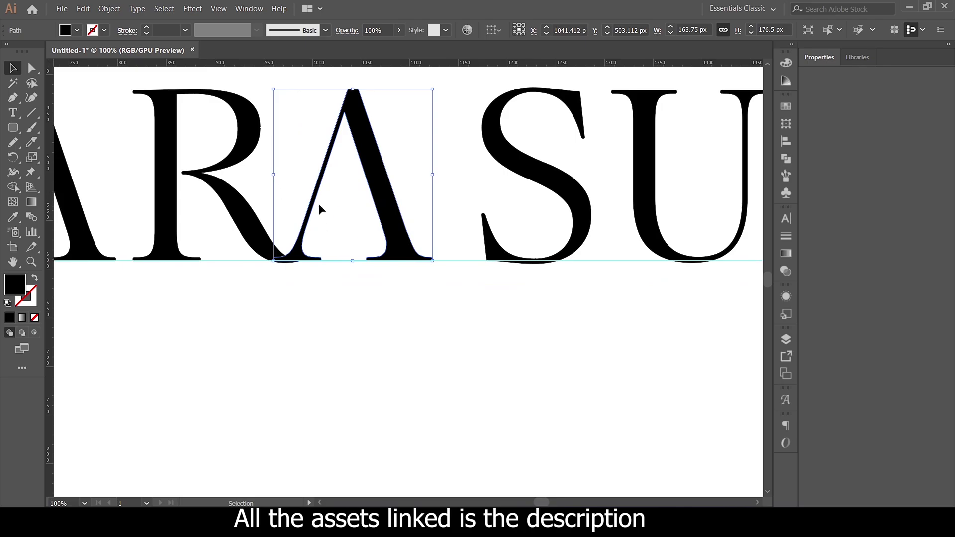
{"action": "left_click_drag", "start_coordinate": [321, 209], "coordinate": [344, 179]}
{"action": "key", "text": "ctrl+plus"}
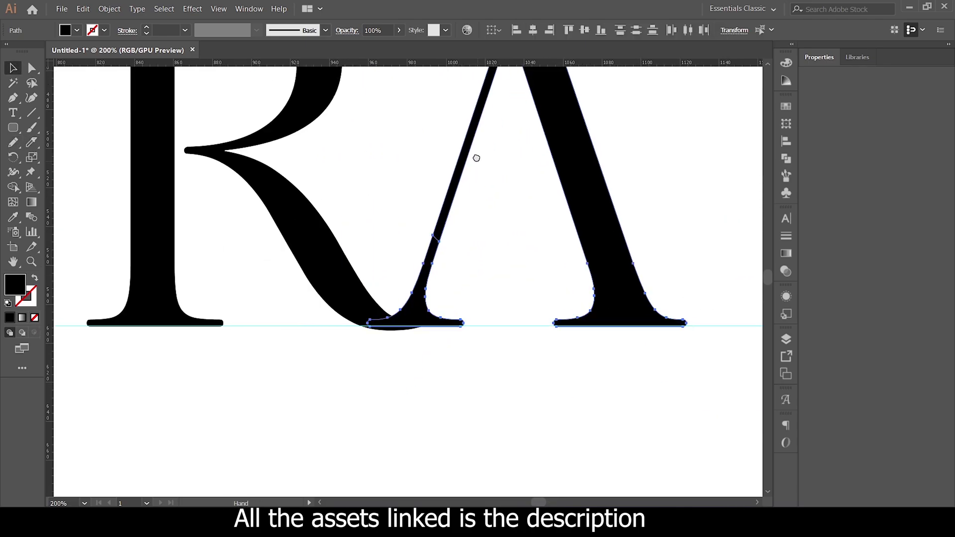
{"action": "key", "text": "ctrl+minus"}
{"action": "key", "text": "ctrl+minus"}
{"action": "key", "text": "ctrl+minus"}
- Nudge the S left so it sits beside the copied Λ
{"action": "left_click", "coordinate": [607, 194]}
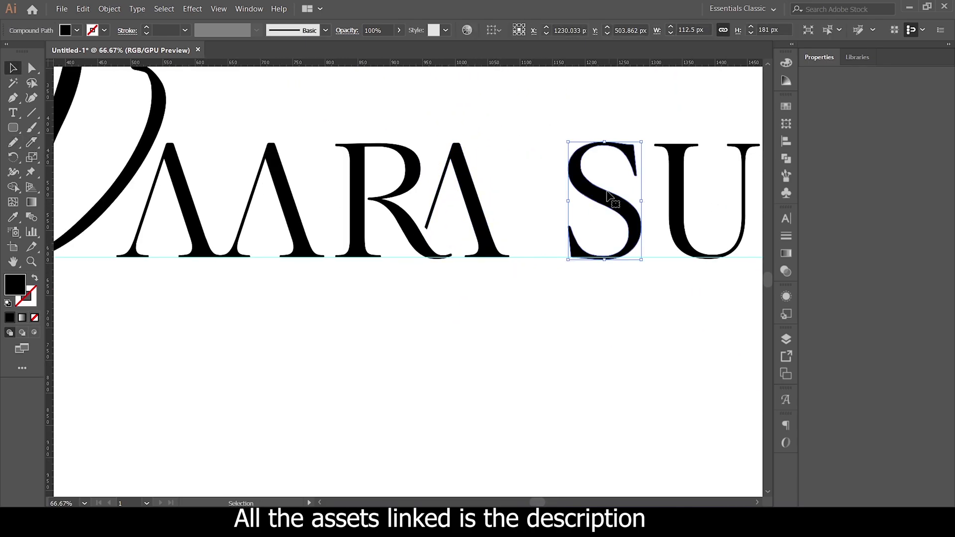
{"action": "key", "text": "shift+Left"}
{"action": "key", "text": "shift+Left"}
{"action": "key", "text": "shift+Left"}
{"action": "left_click", "coordinate": [743, 188]}
{"action": "left_click_drag", "start_coordinate": [743, 188], "coordinate": [525, 176]}
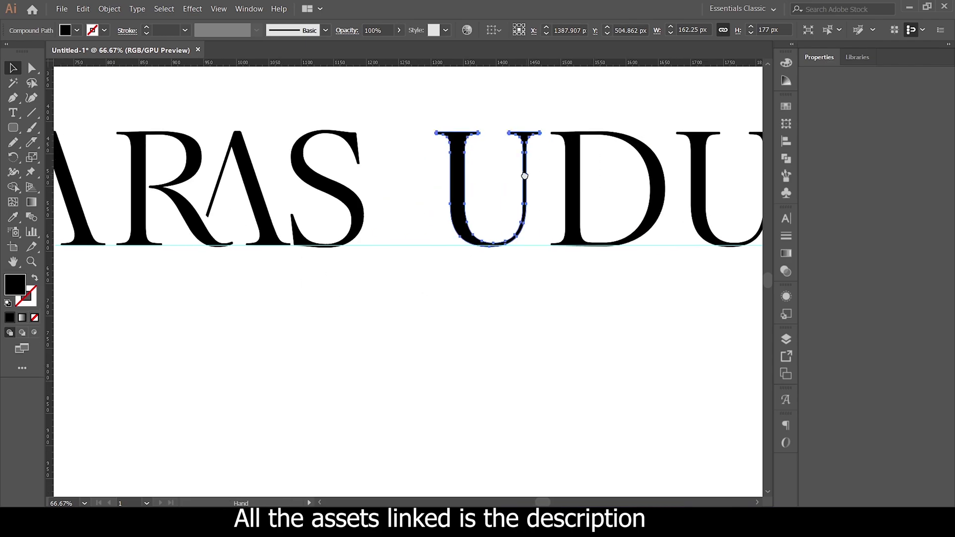
{"action": "key", "text": "ctrl+1"}
{"action": "key", "text": "ctrl+shift+a"}
- Draw a Pencil swash from the R's leg under the letters to the S, 22 pt black
{"action": "key", "text": "n"}
{"action": "left_click_drag", "start_coordinate": [355, 219], "coordinate": [598, 172]}
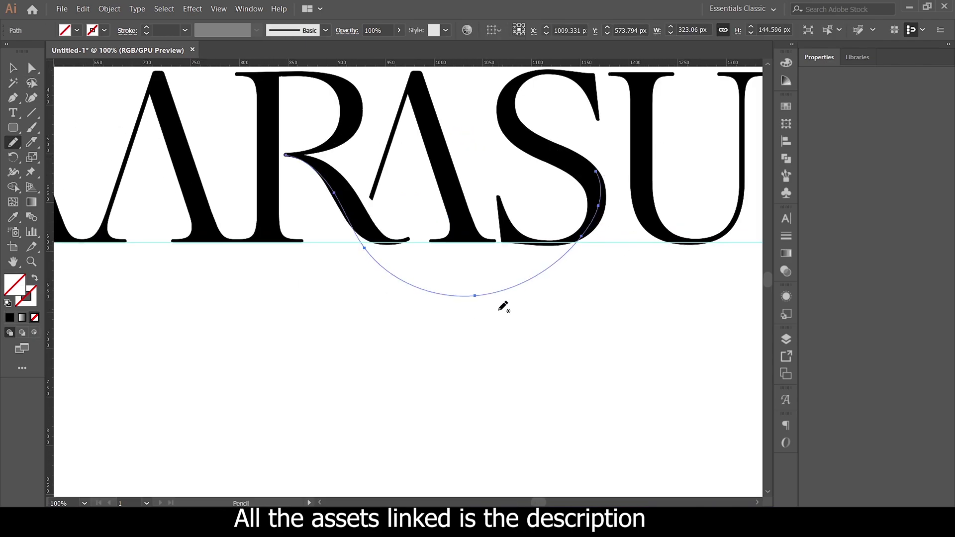
{"action": "left_click", "coordinate": [148, 31]}
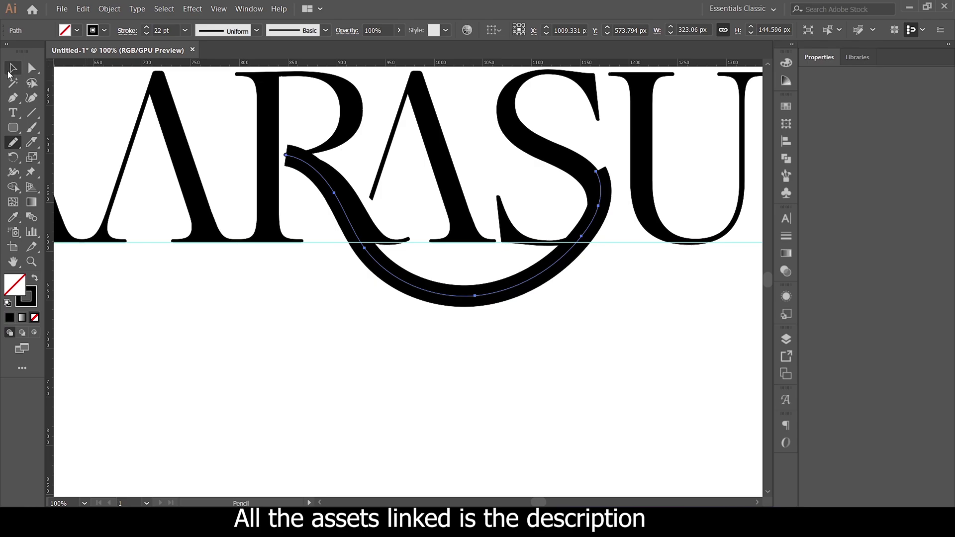
{"action": "key", "text": "a"}
{"action": "left_click", "coordinate": [597, 212]}
{"action": "scroll", "coordinate": [598, 214], "scroll_direction": "up", "scroll_amount": 3}
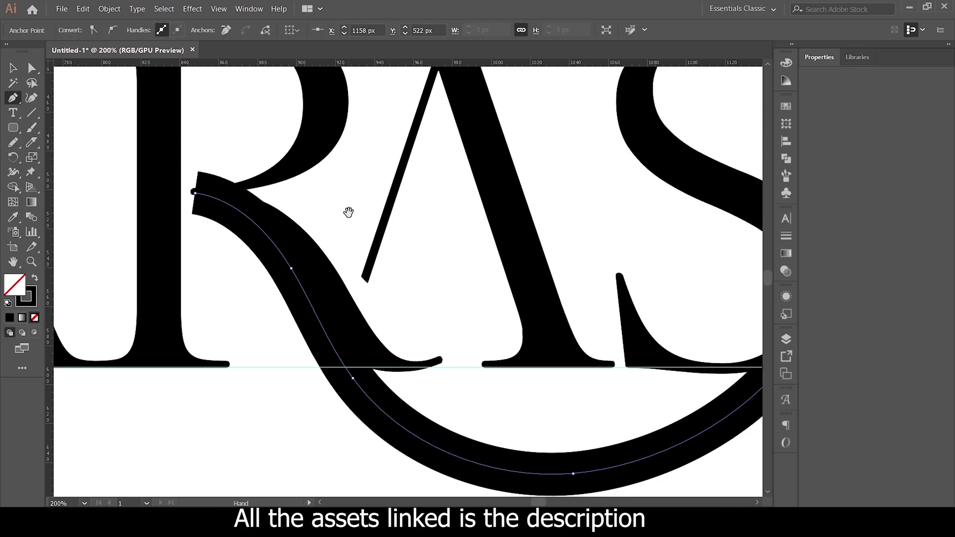
{"action": "scroll", "coordinate": [348, 213], "scroll_direction": "down", "scroll_amount": 3}
{"action": "key", "text": "v"}
{"action": "key", "text": "ctrl+shift+a"}
- Expand the swash stroke into a filled shape with Object > Expand
{"action": "left_click", "coordinate": [401, 315]}
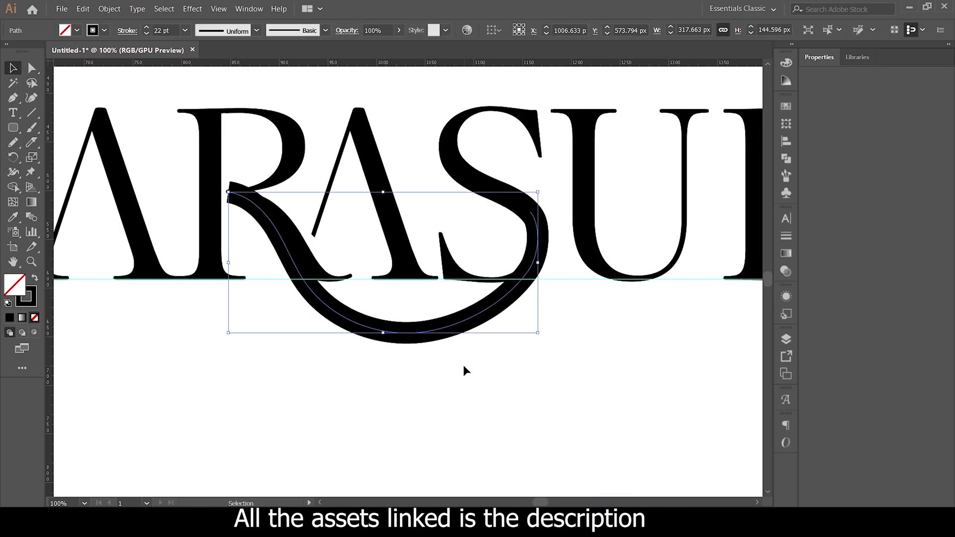
{"action": "left_click", "coordinate": [520, 370]}
{"action": "scroll", "coordinate": [429, 392], "scroll_direction": "up", "scroll_amount": 1}
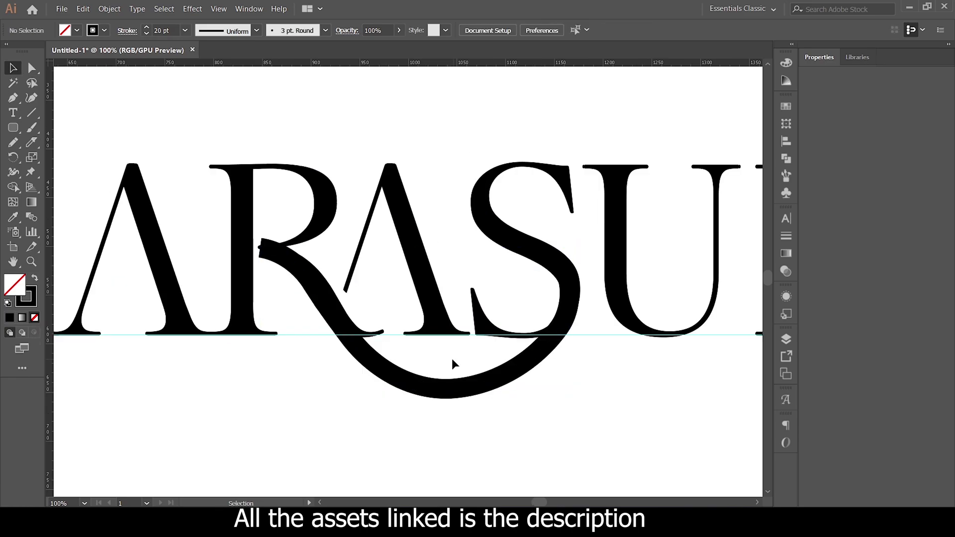
{"action": "left_click", "coordinate": [448, 379]}
{"action": "left_click", "coordinate": [109, 9]}
{"action": "left_click", "coordinate": [151, 136]}
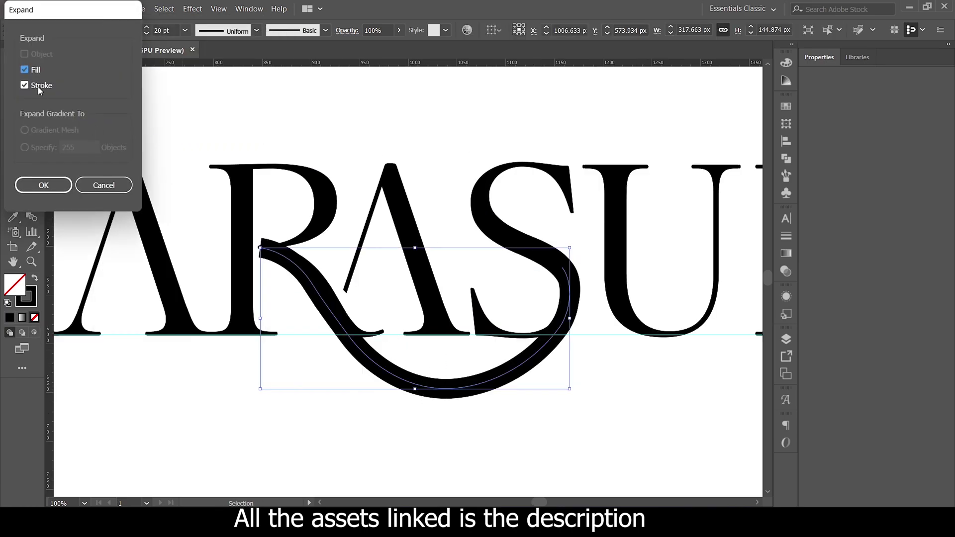
{"action": "left_click", "coordinate": [44, 185]}
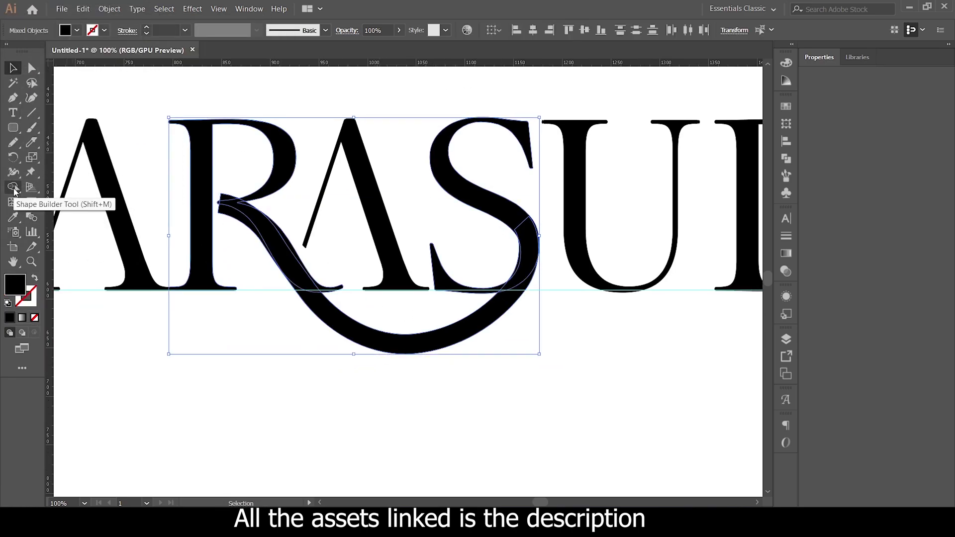
- Merge the swash into the R and S with the Shape Builder tool
{"action": "left_click", "coordinate": [13, 187]}
{"action": "scroll", "coordinate": [228, 217], "scroll_direction": "up", "scroll_amount": 1}
{"action": "scroll", "coordinate": [315, 264], "scroll_direction": "up", "scroll_amount": 2}
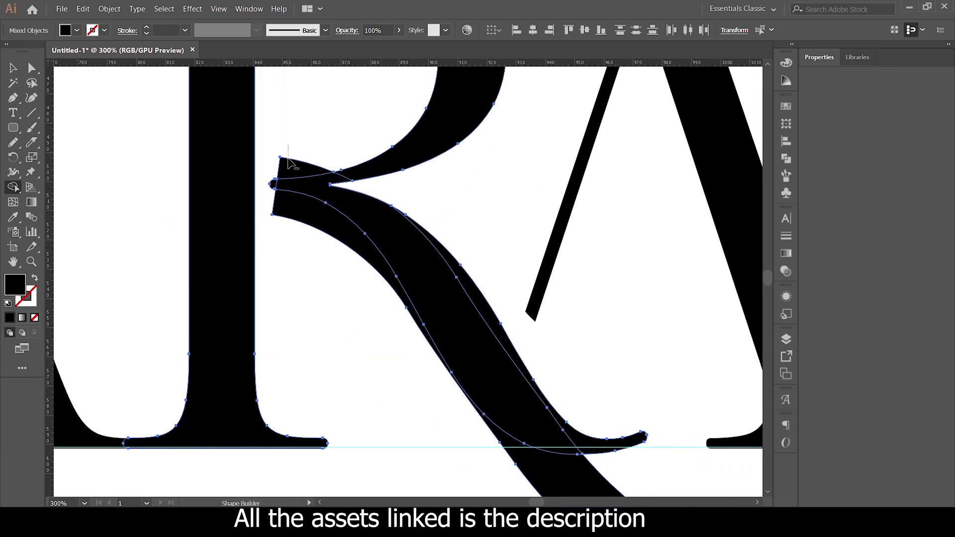
{"action": "left_click_drag", "start_coordinate": [475, 276], "coordinate": [334, 177]}
{"action": "scroll", "coordinate": [343, 199], "scroll_direction": "down", "scroll_amount": 2}
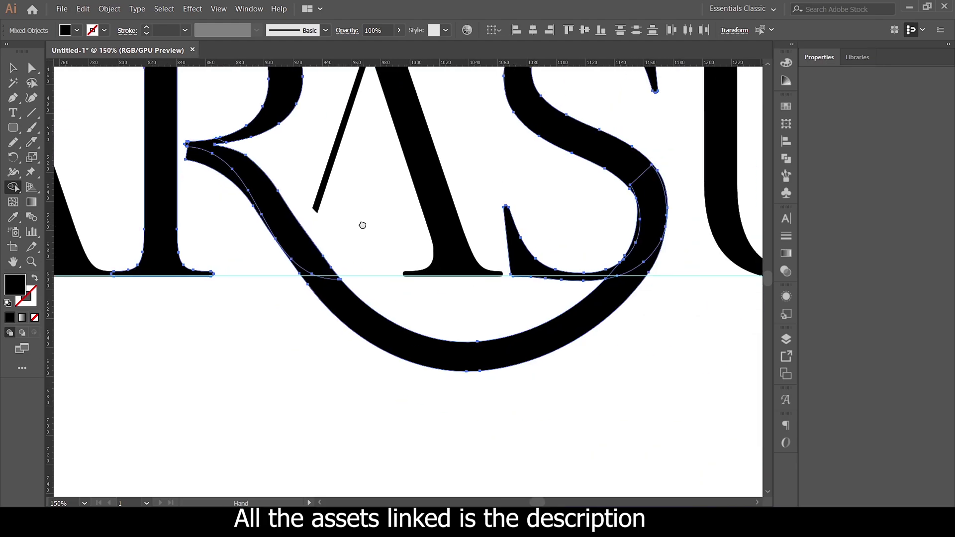
{"action": "scroll", "coordinate": [529, 230], "scroll_direction": "up", "scroll_amount": 3}
{"action": "scroll", "coordinate": [548, 199], "scroll_direction": "down", "scroll_amount": 1}
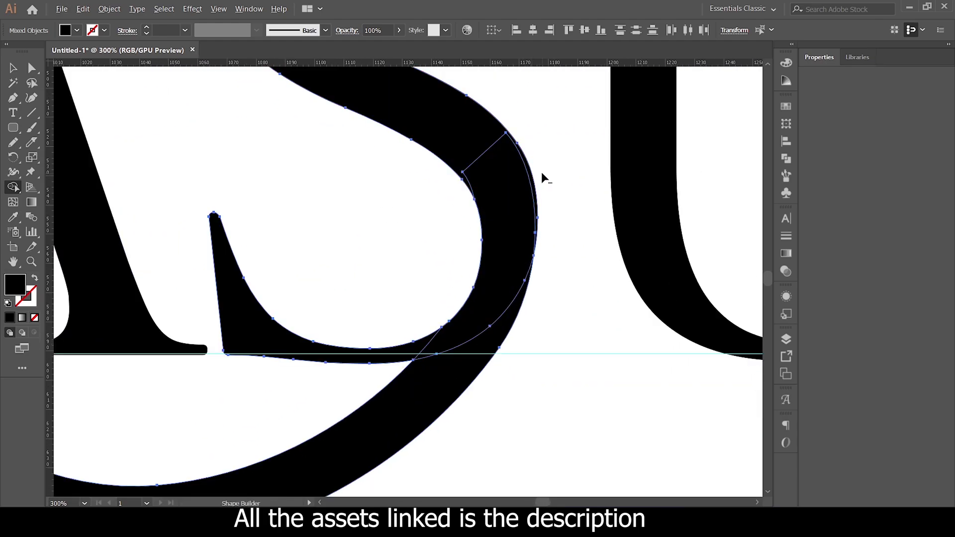
{"action": "scroll", "coordinate": [544, 177], "scroll_direction": "up", "scroll_amount": 4}
{"action": "key", "text": "a"}
{"action": "left_click", "coordinate": [506, 191]}
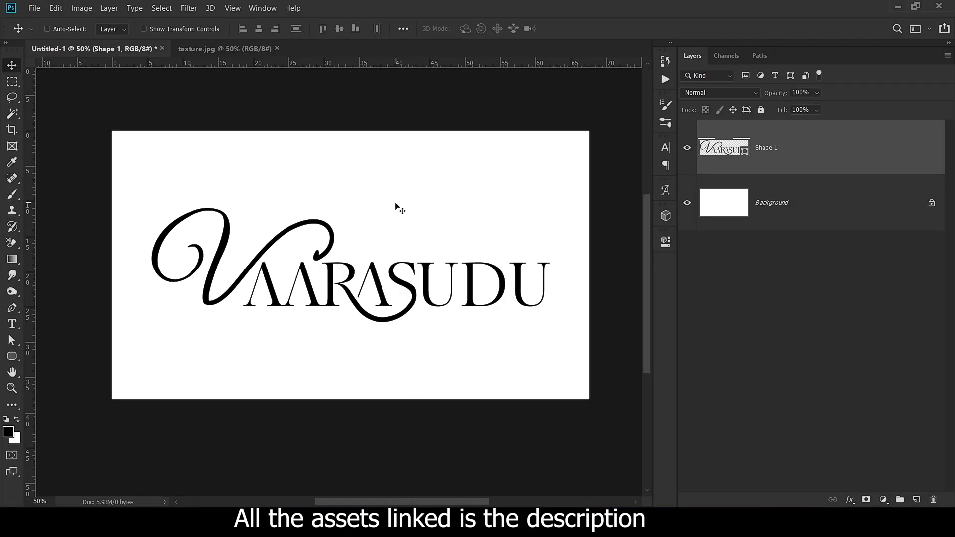
- Bring in the diamond texture and clip it to the VAARASUDU lettering
{"action": "left_click_drag", "start_coordinate": [175, 53], "coordinate": [348, 264]}
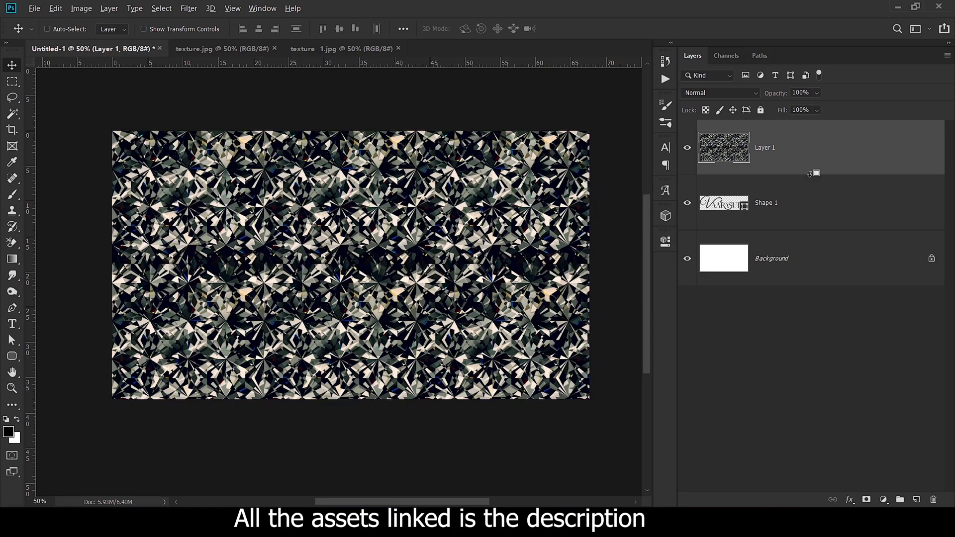
{"action": "left_click", "coordinate": [811, 174], "text": "alt"}
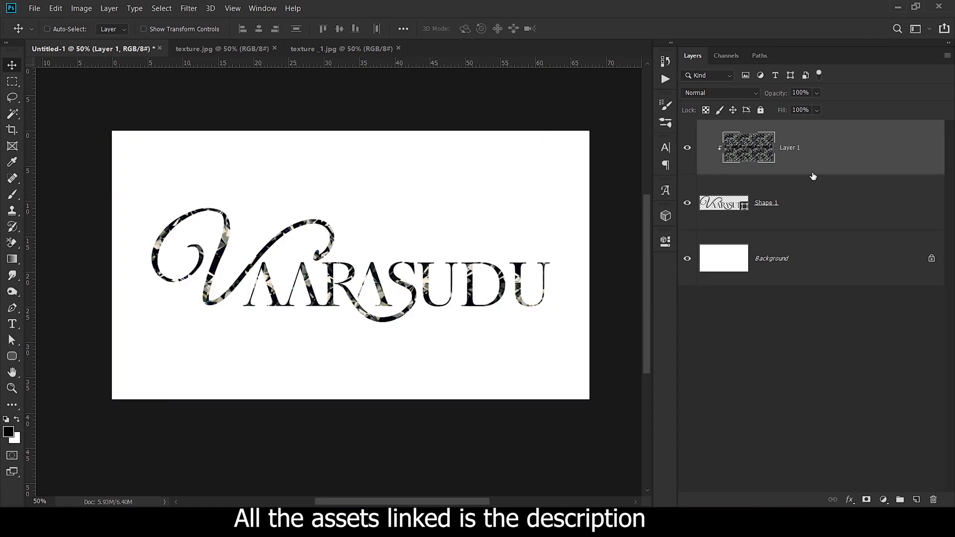
{"action": "left_click", "coordinate": [813, 170], "text": "alt"}
{"action": "right_click", "coordinate": [813, 170]}
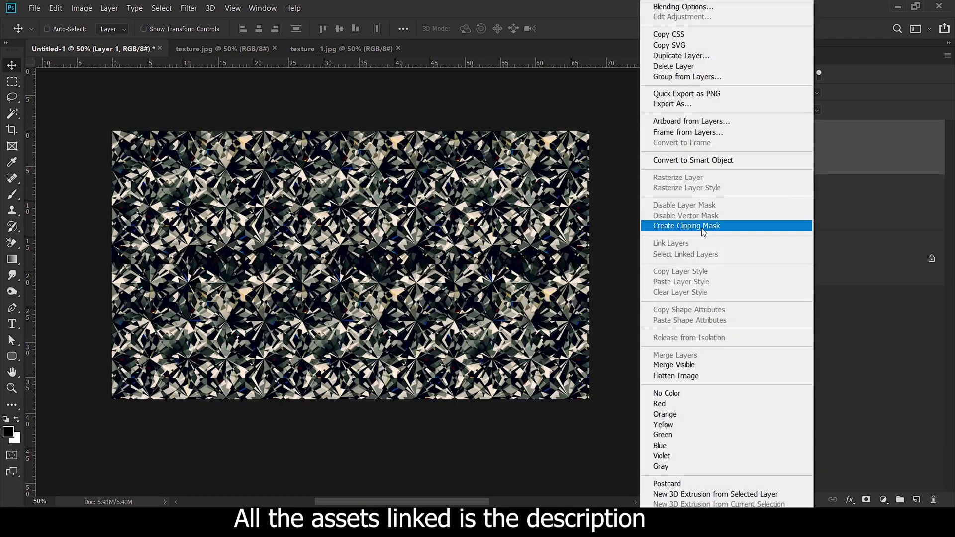
{"action": "left_click", "coordinate": [704, 227]}
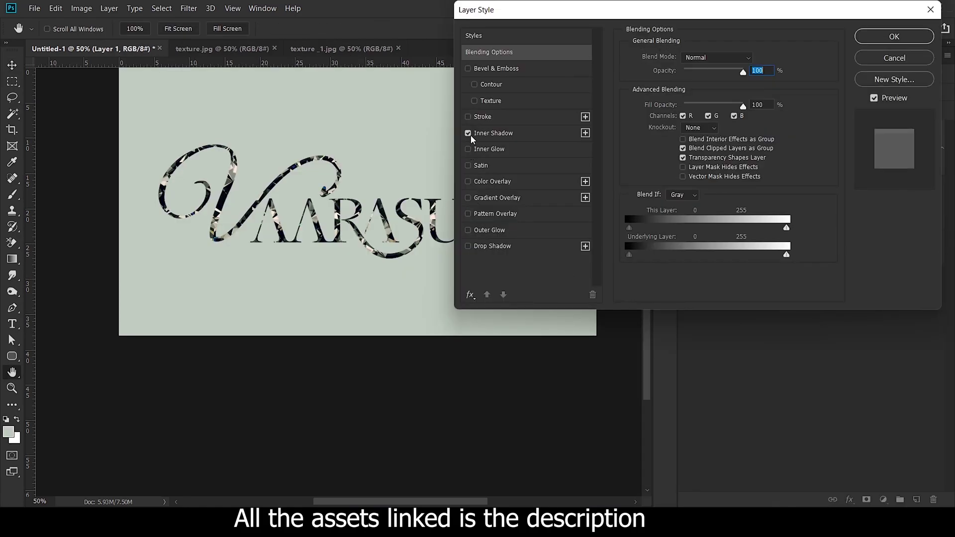
- Add an Inner Shadow to the textured letters over a pale green background
{"action": "left_click", "coordinate": [785, 194]}
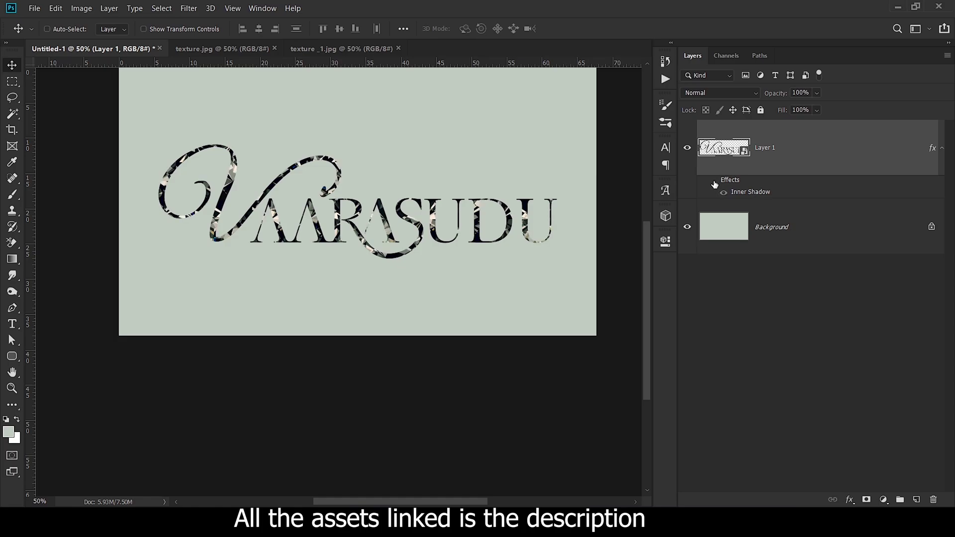
{"action": "scroll", "coordinate": [348, 249], "scroll_direction": "down", "scroll_amount": 1}
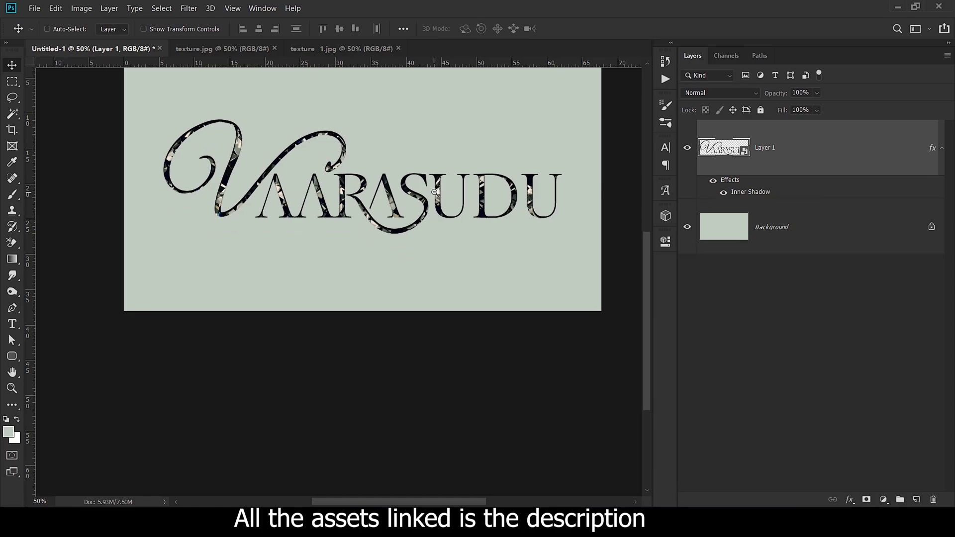
{"action": "key", "text": "ctrl+minus"}
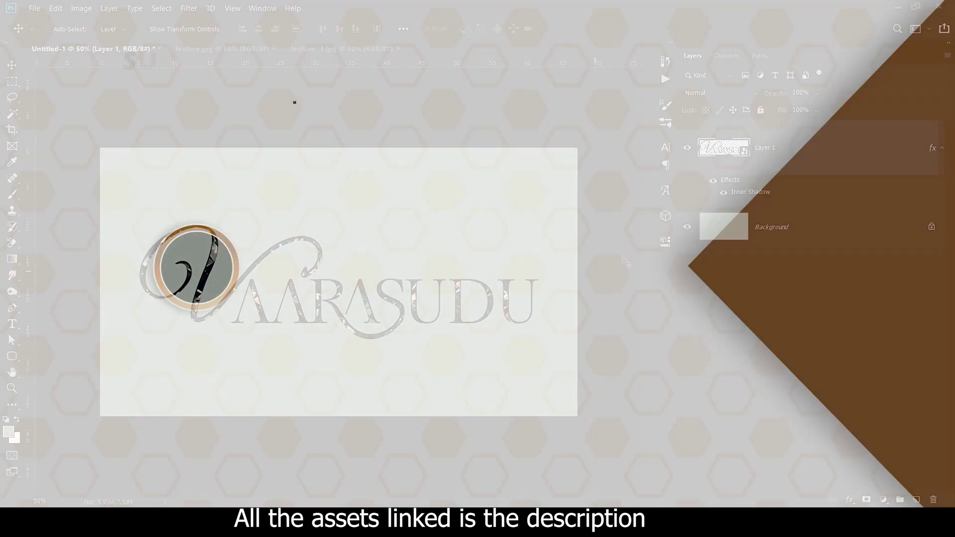